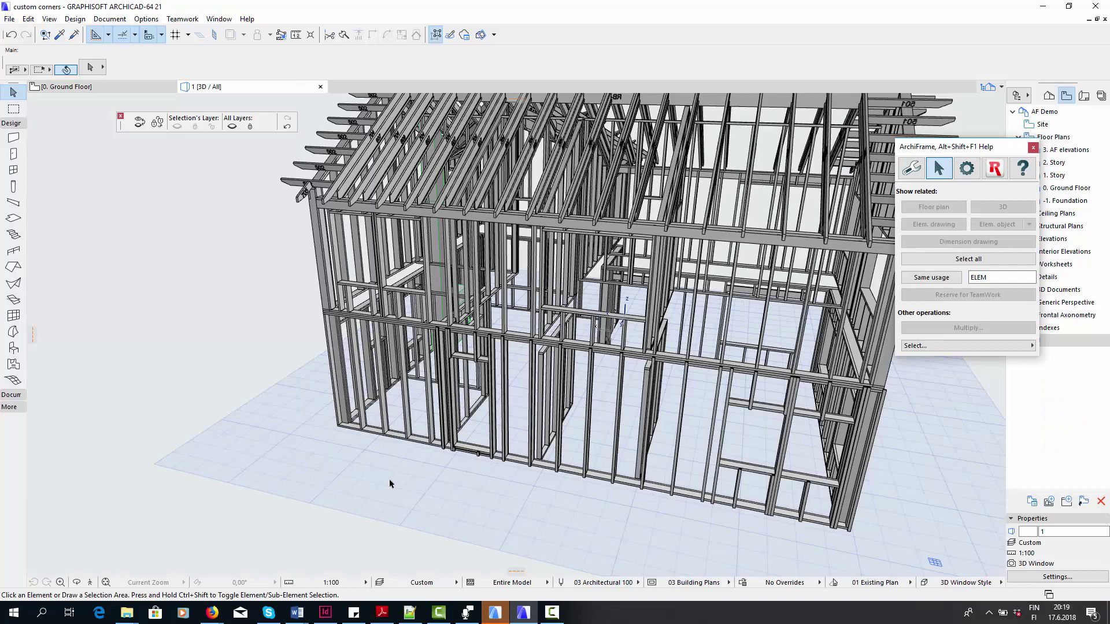
Step: Zoom into the lower-left wall corner and drag its corner stud into place with Ctrl+D
{"action": "scroll", "coordinate": [339, 408], "scroll_direction": "up", "scroll_amount": 5}
{"action": "scroll", "coordinate": [340, 407], "scroll_direction": "up", "scroll_amount": 3}
{"action": "left_click", "coordinate": [347, 442]}
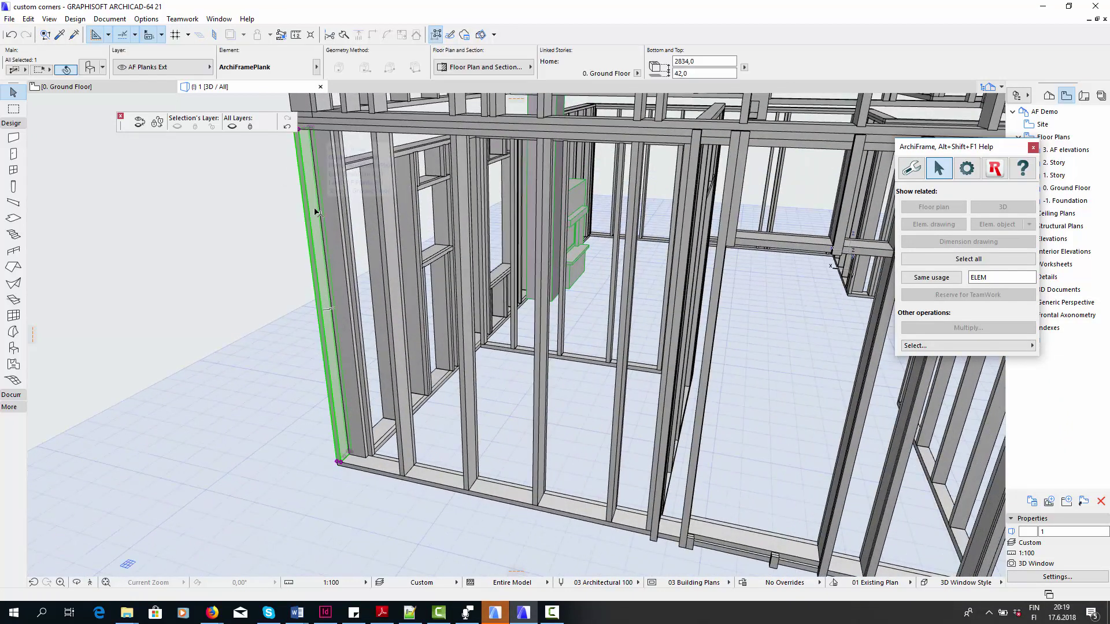
{"action": "key", "text": "ctrl+d"}
{"action": "left_click", "coordinate": [349, 452]}
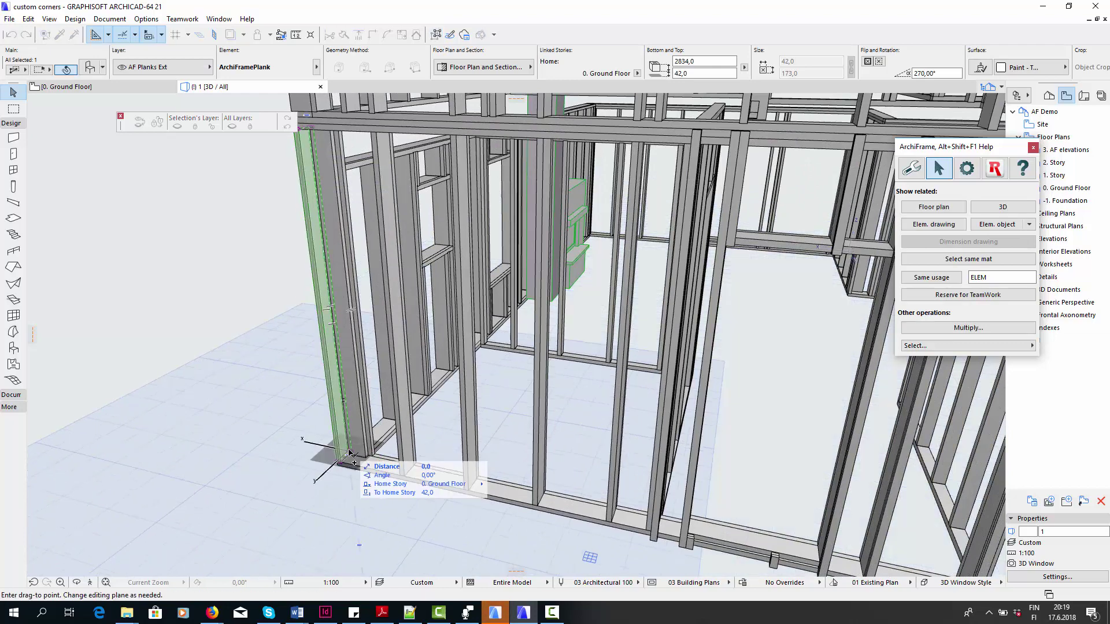
{"action": "left_click", "coordinate": [368, 457]}
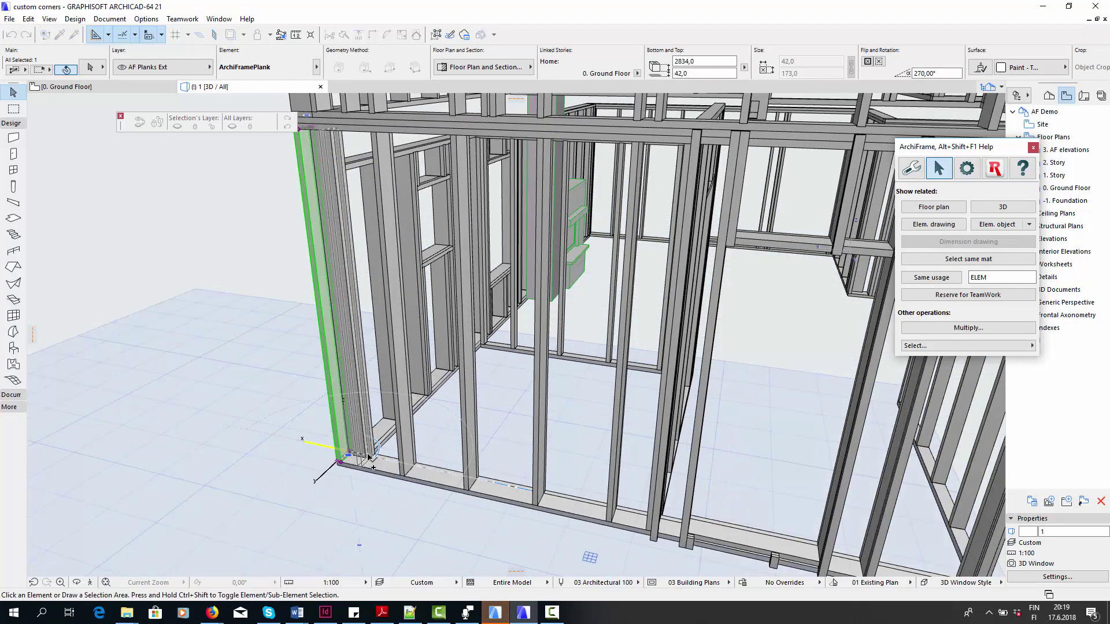
{"action": "left_click", "coordinate": [389, 503]}
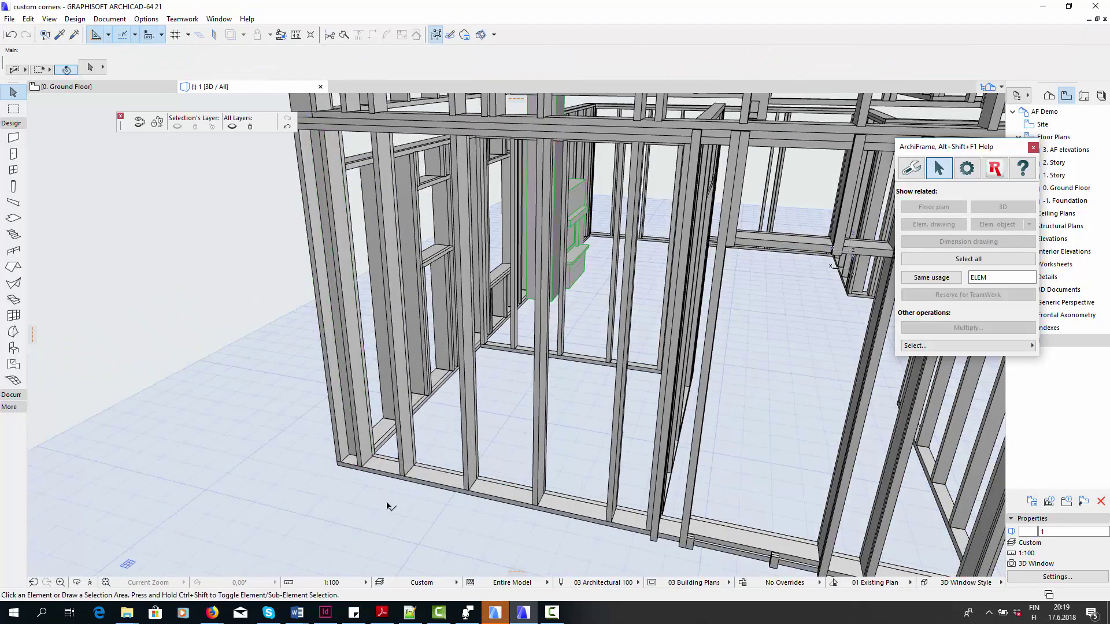
Step: In Frame elements' Edit corners tab, pick the wall's corner stud as the edge plank
{"action": "left_click", "coordinate": [911, 168]}
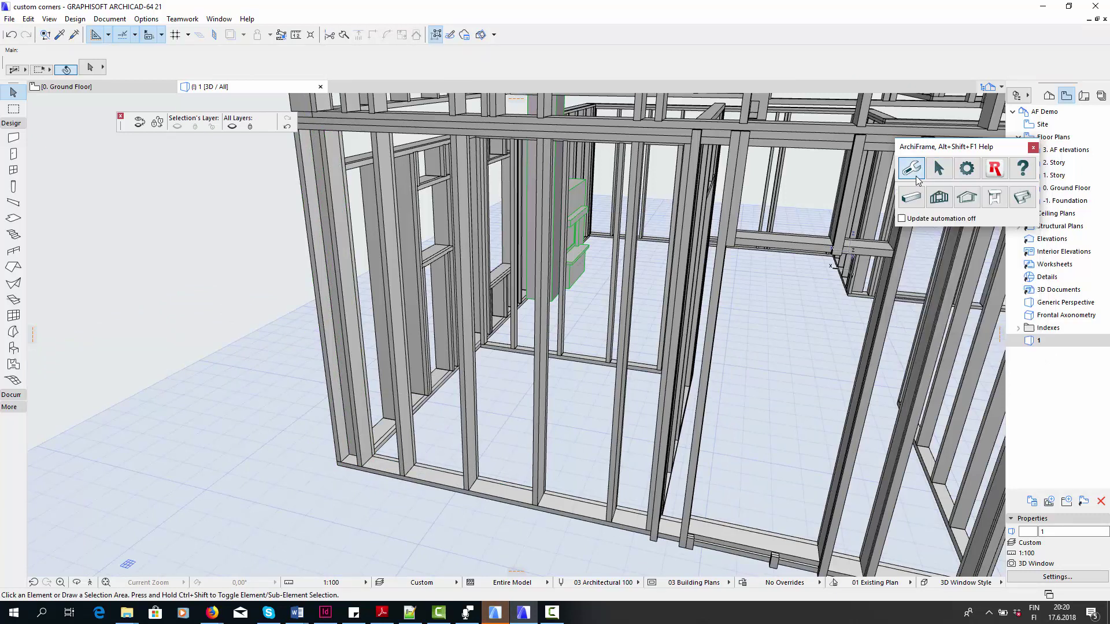
{"action": "left_click", "coordinate": [937, 199]}
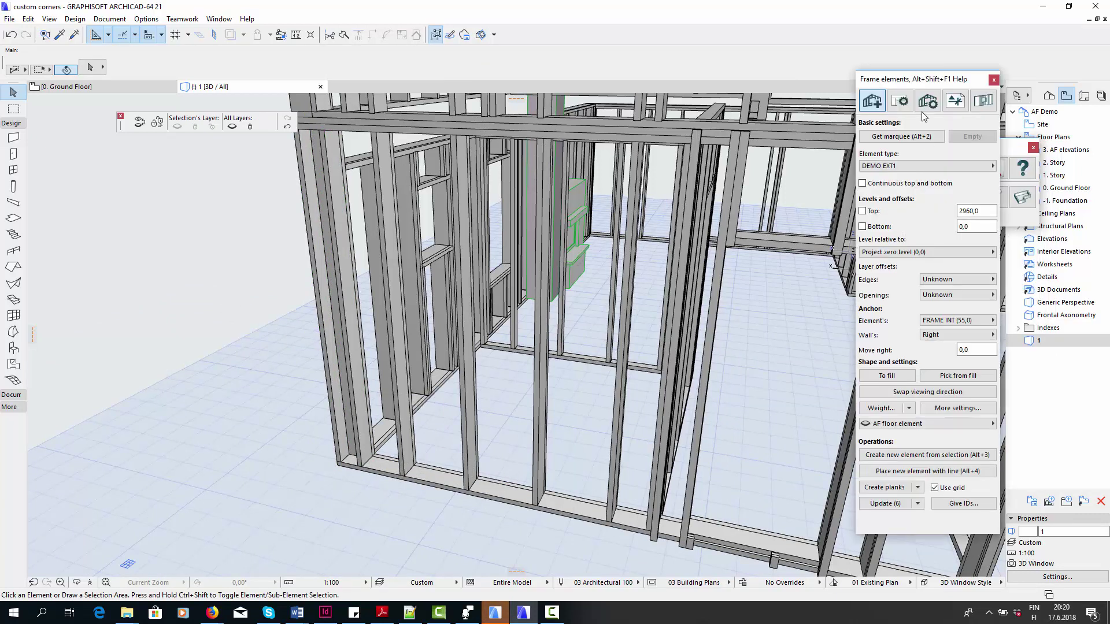
{"action": "left_click", "coordinate": [900, 102]}
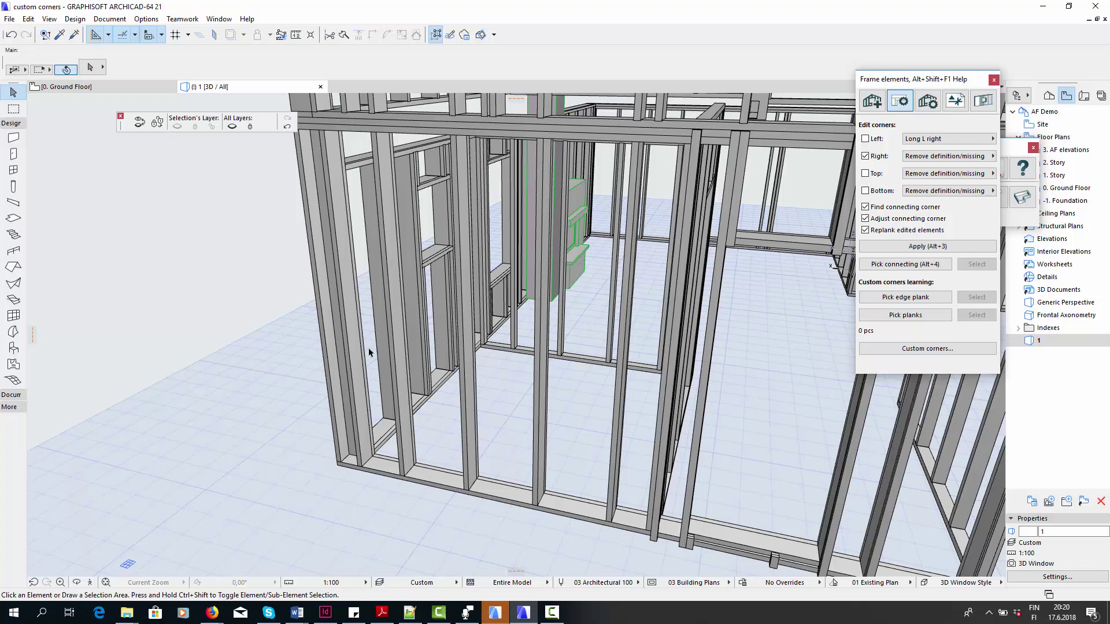
{"action": "left_click", "coordinate": [325, 321]}
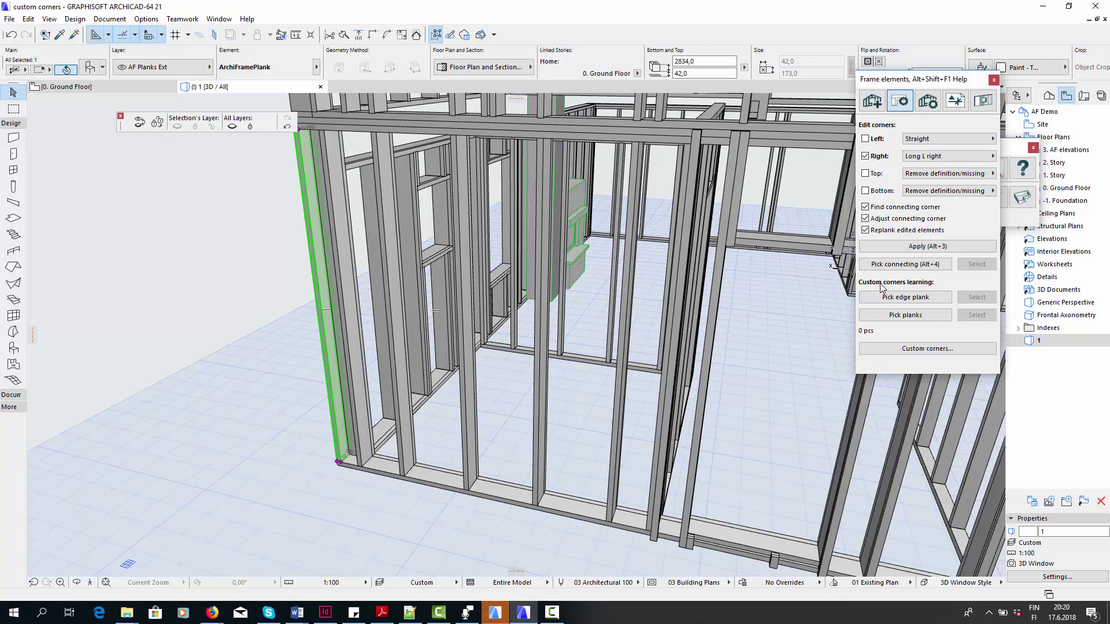
{"action": "left_click", "coordinate": [891, 298]}
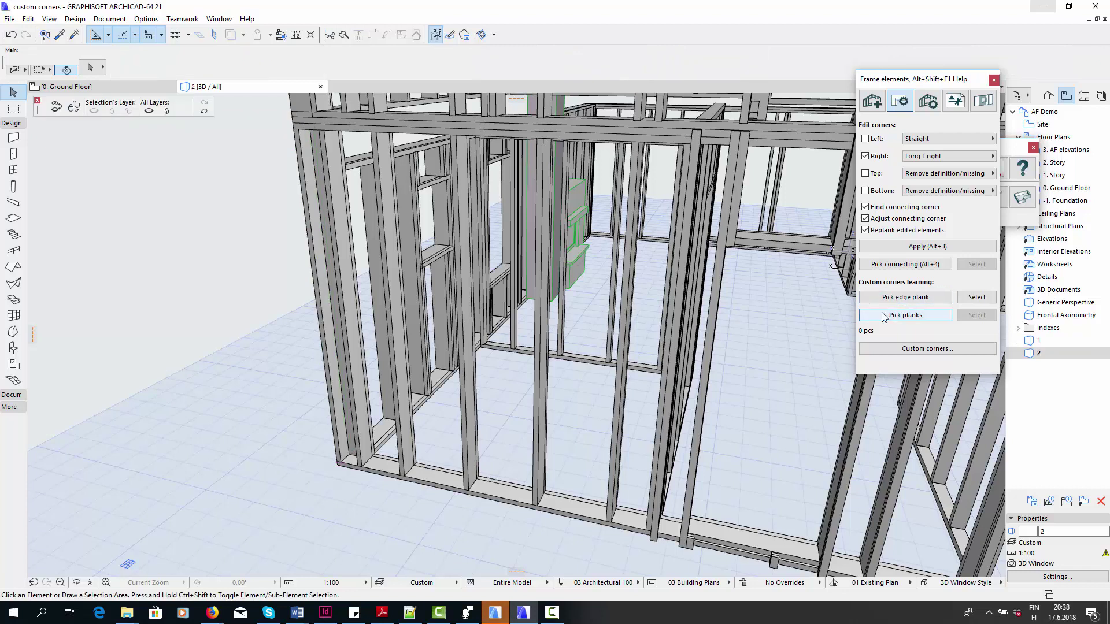
Step: Pick both corner studs as learning planks (2 pcs), then orbit to view the corner from outside
{"action": "left_click", "coordinate": [359, 413]}
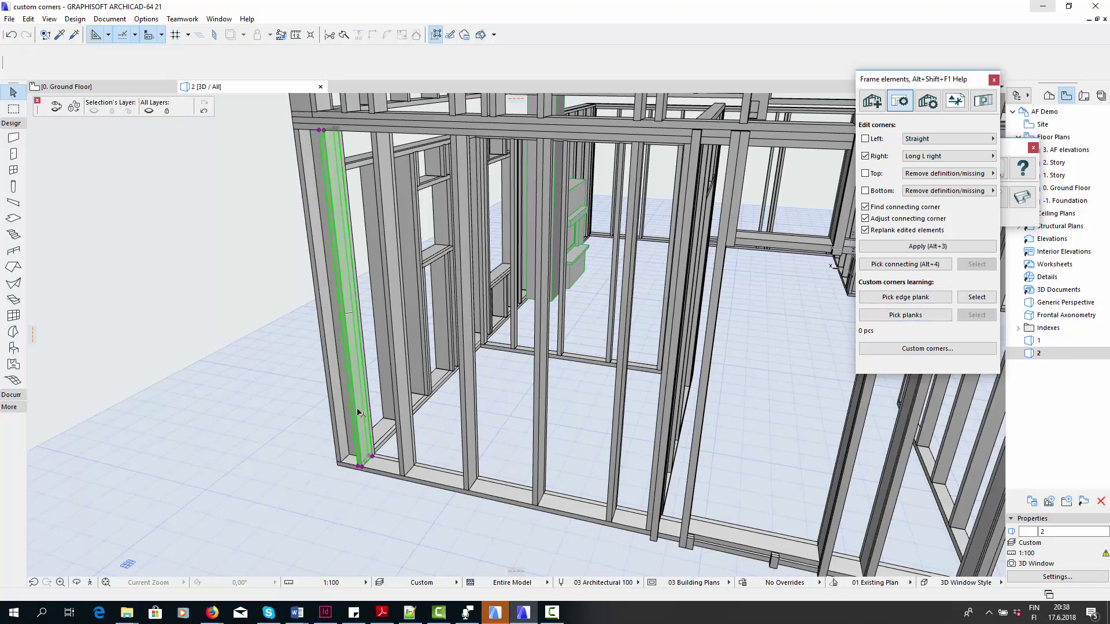
{"action": "left_click", "coordinate": [358, 412]}
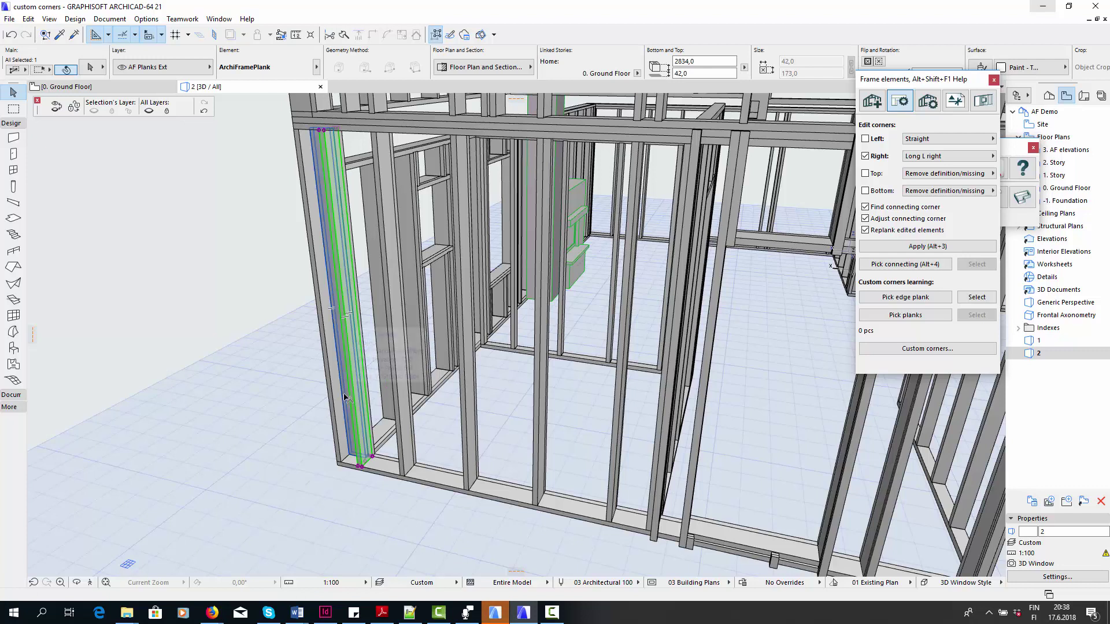
{"action": "left_click", "coordinate": [346, 398], "text": "shift"}
{"action": "left_click", "coordinate": [905, 315]}
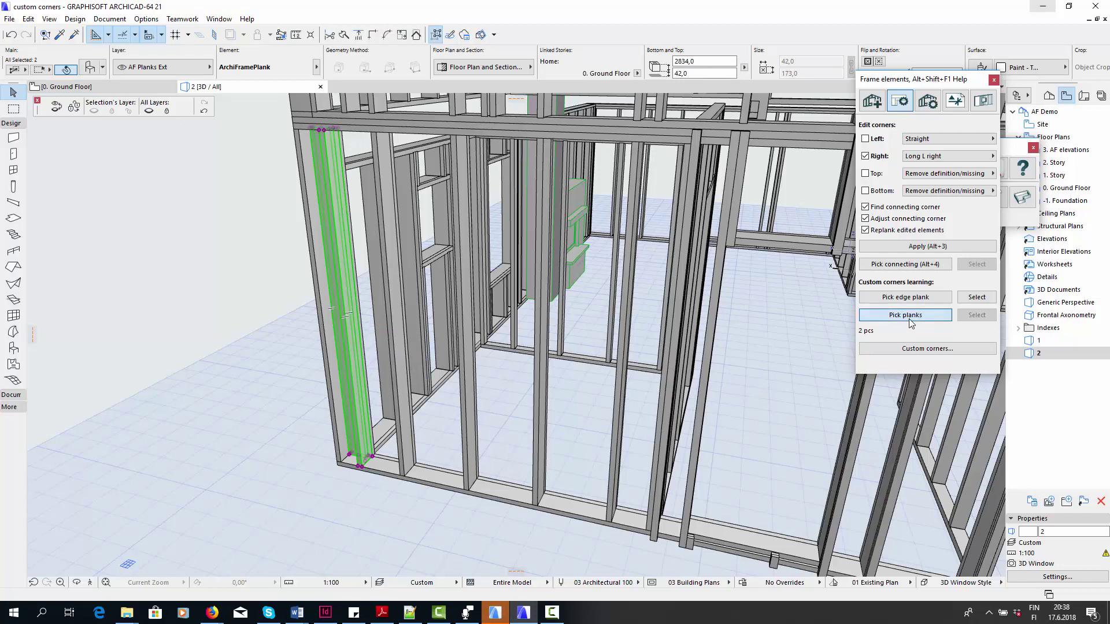
{"action": "left_click", "coordinate": [377, 415]}
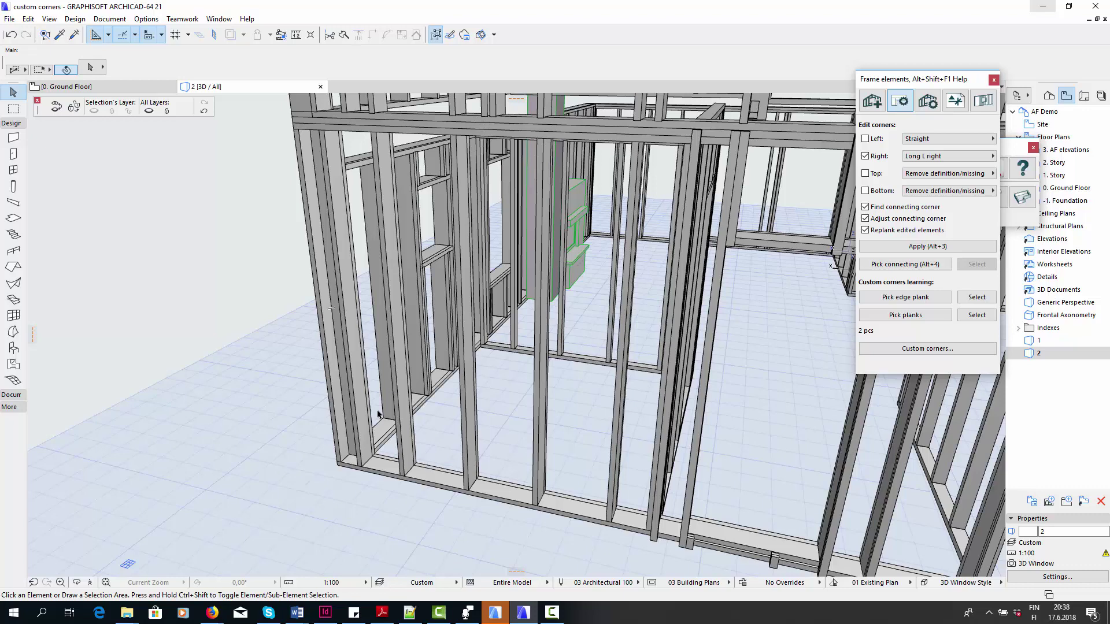
{"action": "key", "text": "o"}
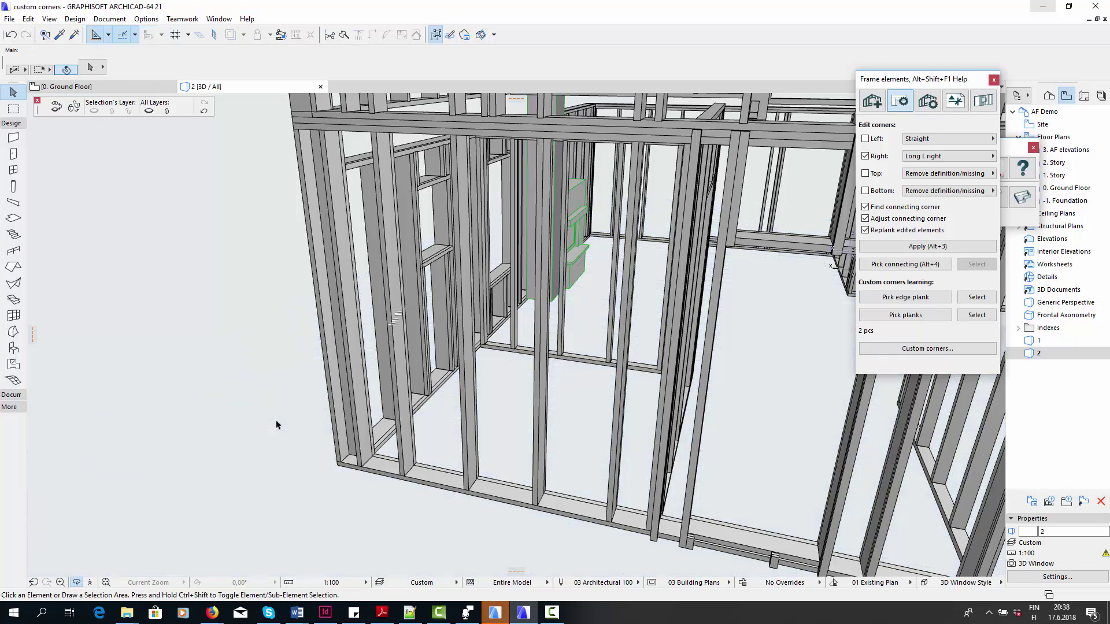
{"action": "left_click_drag", "start_coordinate": [274, 423], "coordinate": [557, 436]}
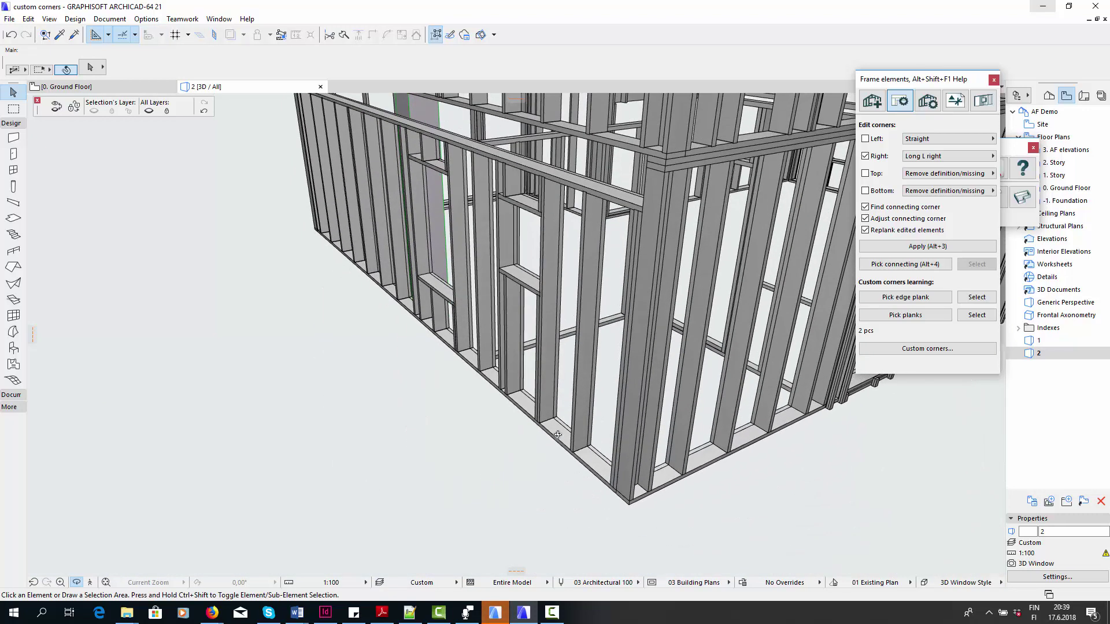
Step: Pick a stud of the connecting wall as the connecting element
{"action": "left_click", "coordinate": [579, 367]}
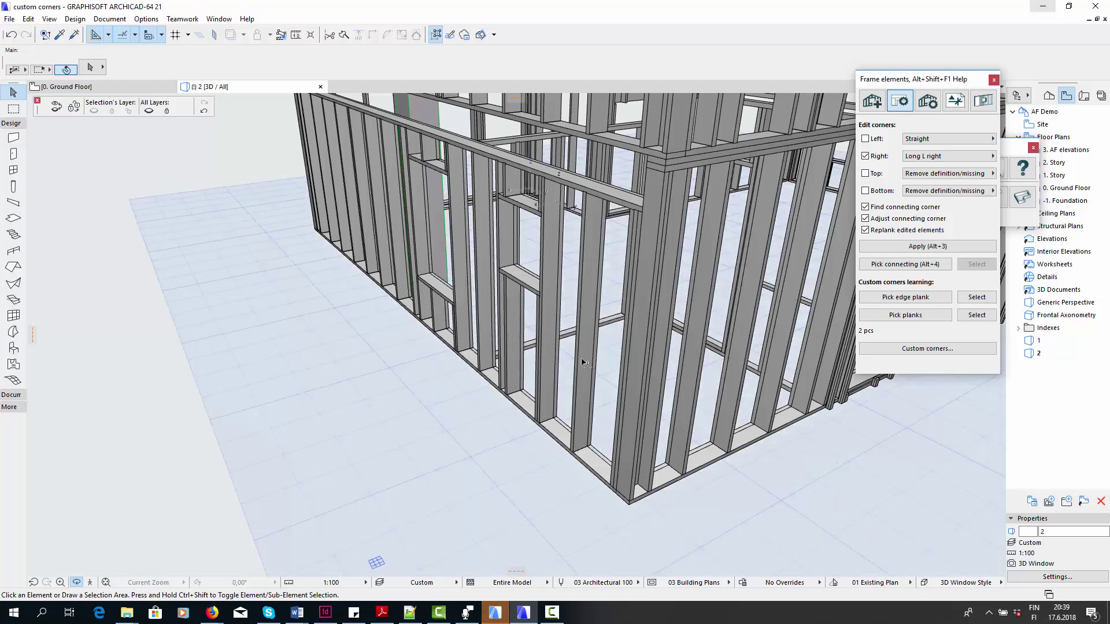
{"action": "left_click", "coordinate": [909, 266]}
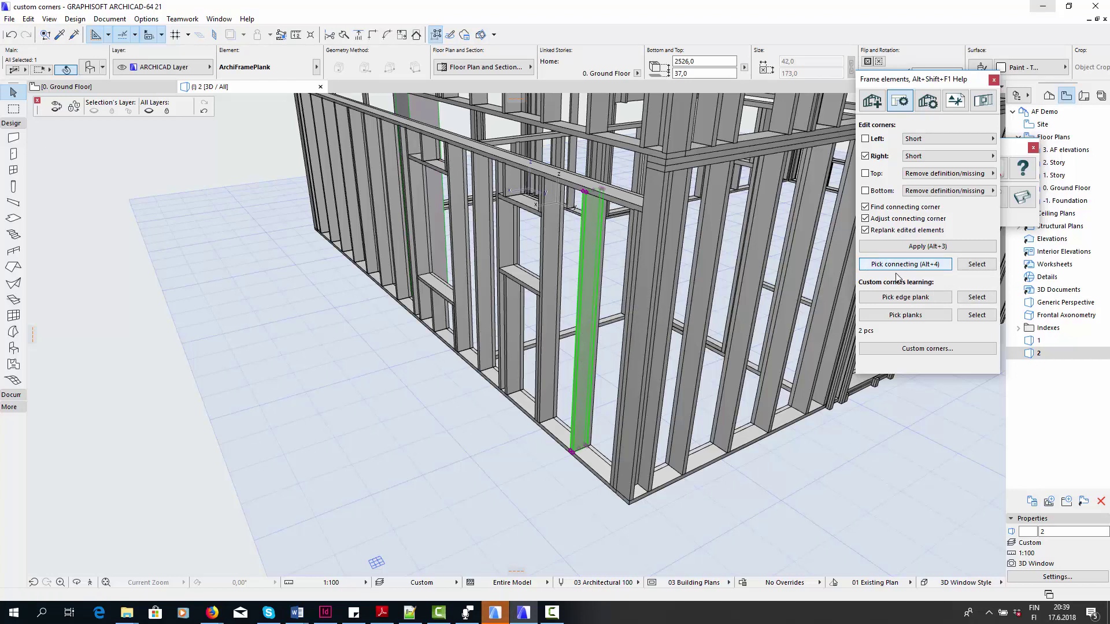
{"action": "left_click", "coordinate": [802, 462]}
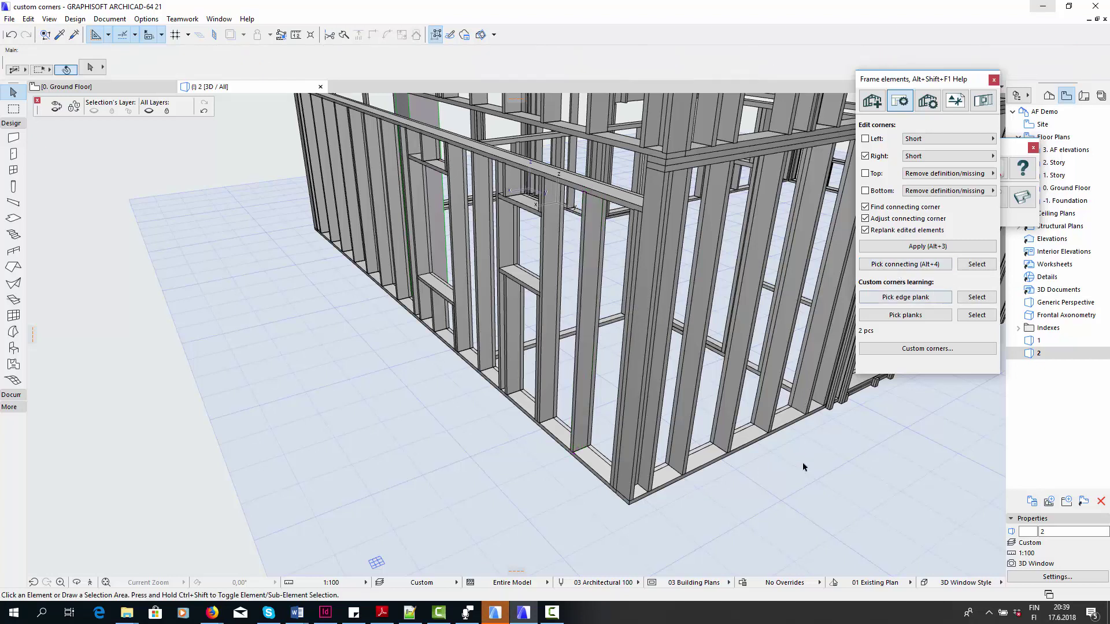
Step: Highlight the picked connecting wall, edge plank and planks, then open Custom corners
{"action": "left_click", "coordinate": [976, 265]}
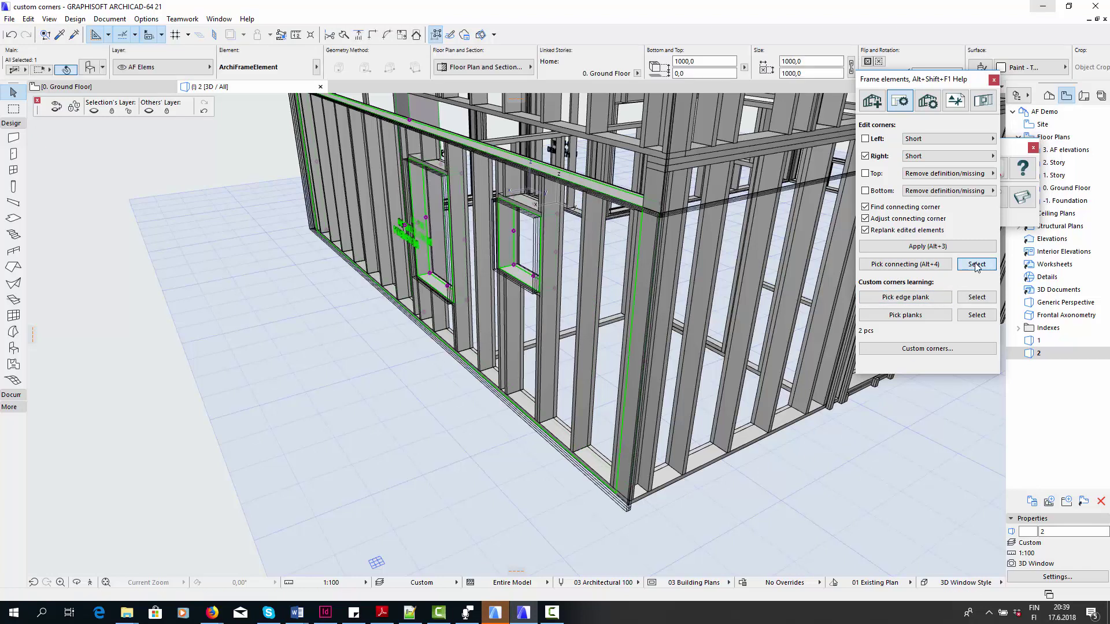
{"action": "left_click", "coordinate": [973, 297]}
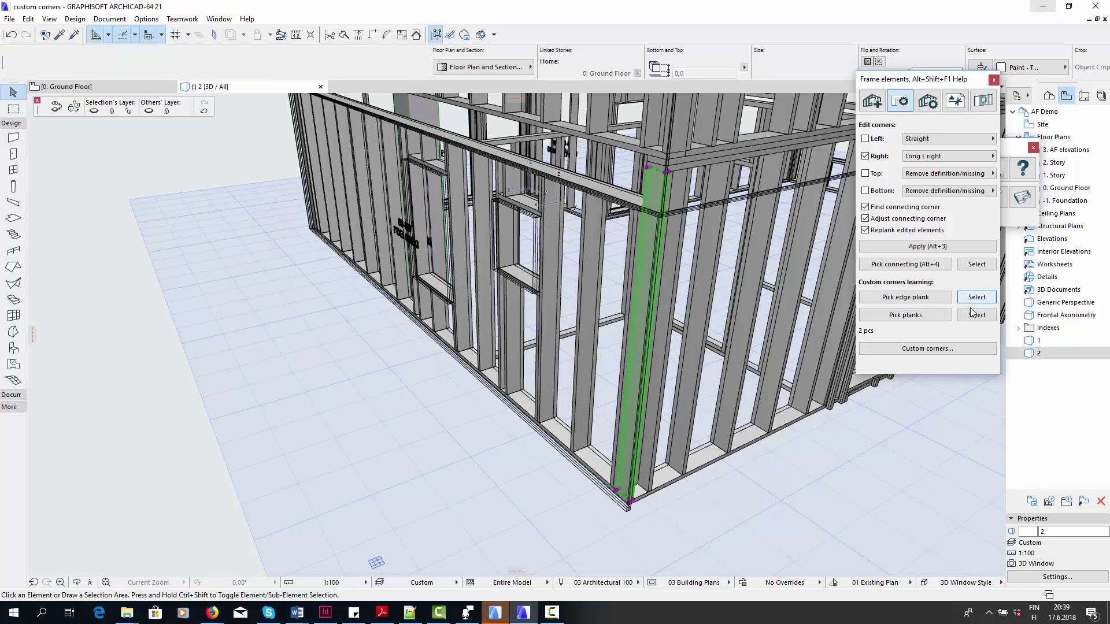
{"action": "left_click", "coordinate": [971, 315]}
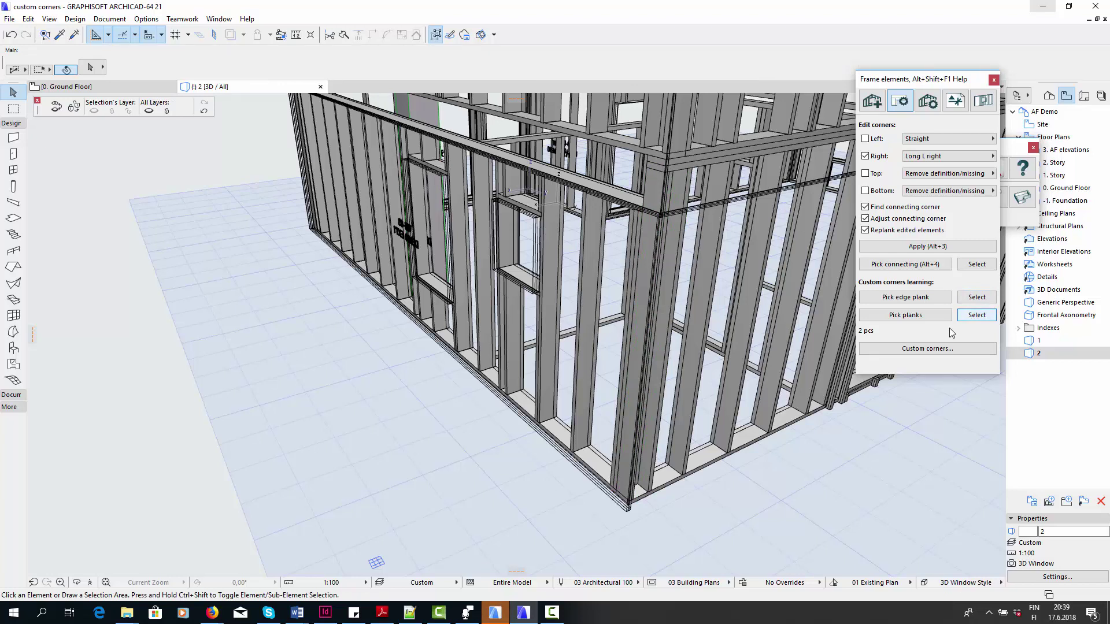
{"action": "left_click", "coordinate": [929, 348]}
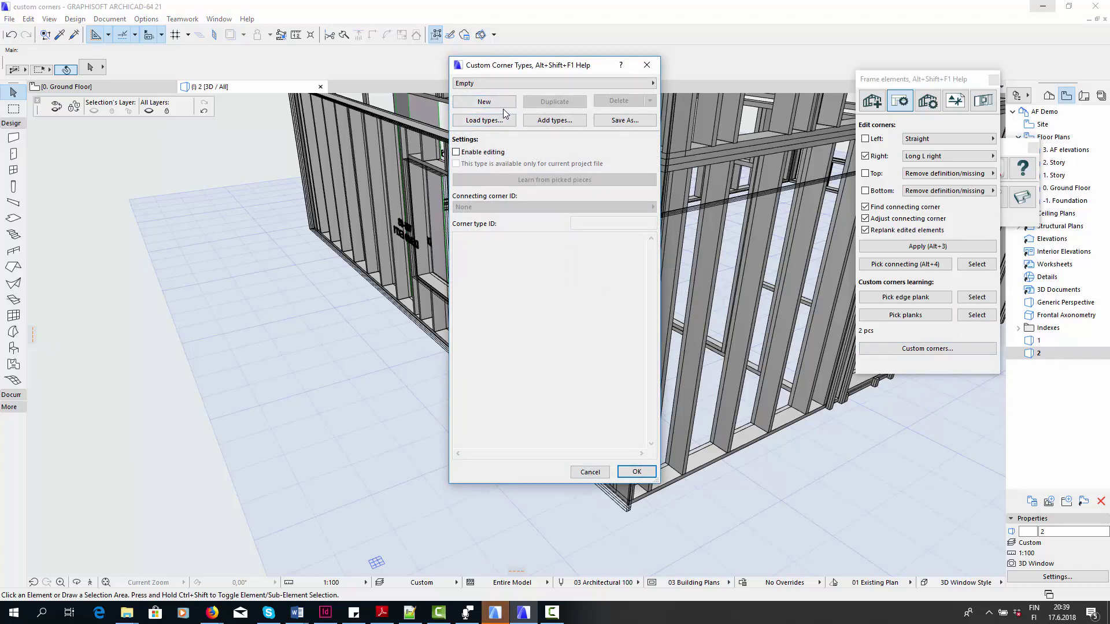
Step: Create a new custom corner type with ID '1. Long U'
{"action": "left_click", "coordinate": [486, 102]}
{"action": "left_click", "coordinate": [586, 224]}
{"action": "double_click", "coordinate": [585, 225]}
{"action": "type", "text": "1. Long"}
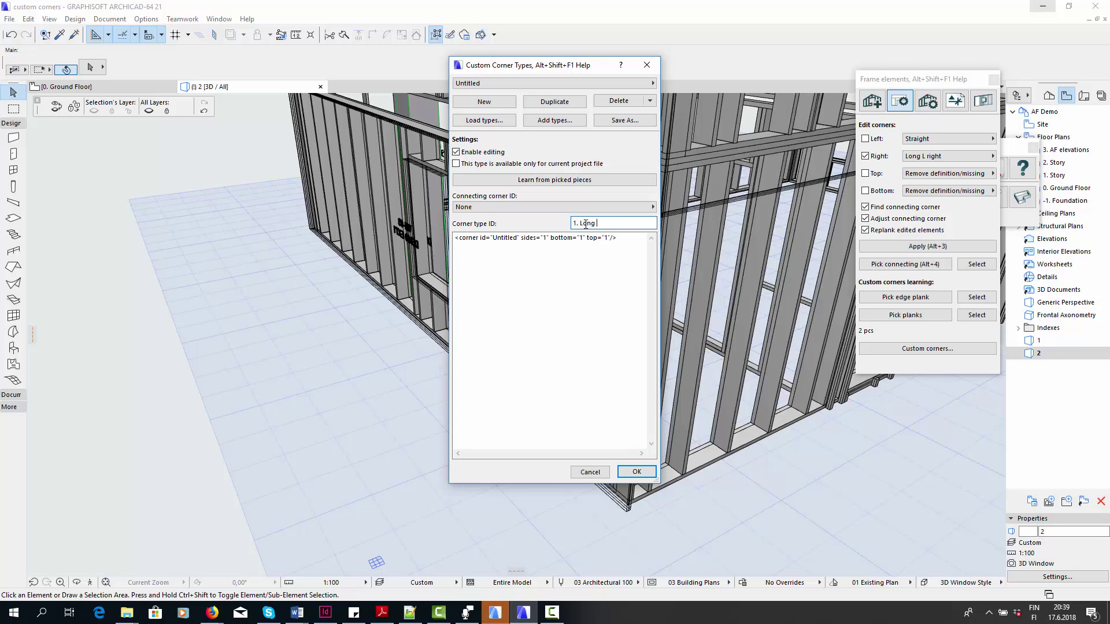
{"action": "type", "text": " U"}
{"action": "key", "text": "Return"}
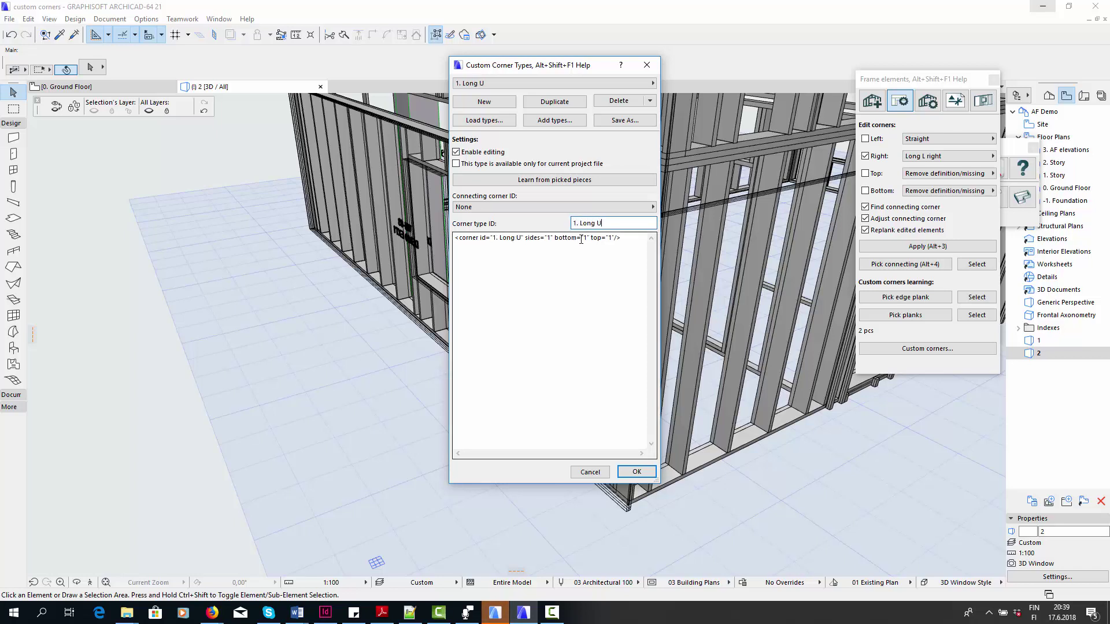
{"action": "left_click_drag", "start_coordinate": [564, 66], "coordinate": [310, 138]}
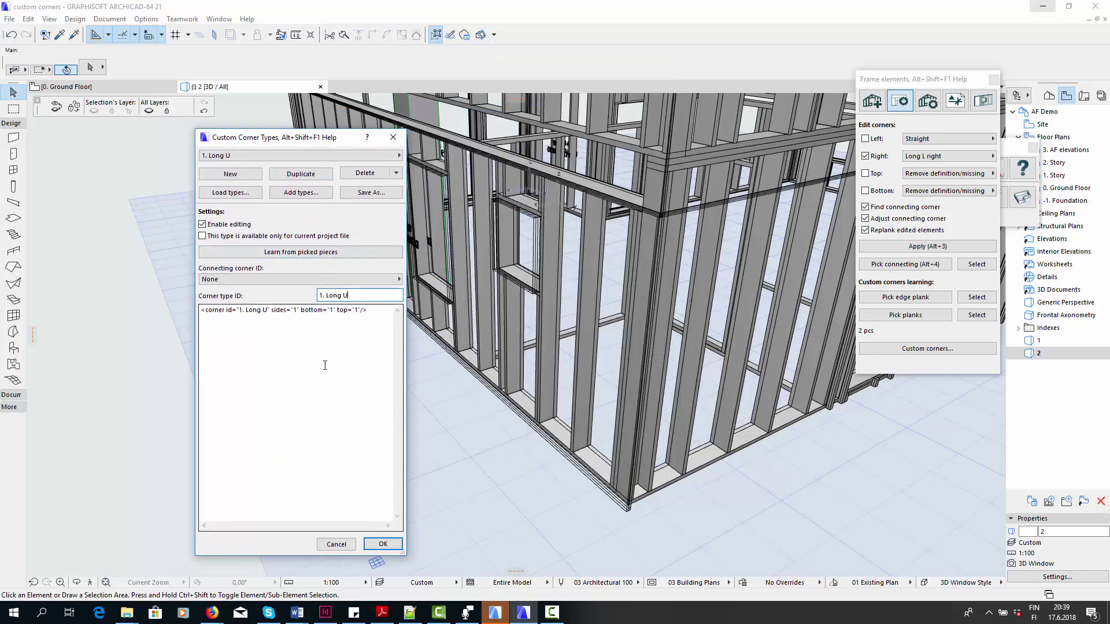
Step: Learn the corner definition from the picked pieces and open the custom corner types help
{"action": "left_click", "coordinate": [322, 254]}
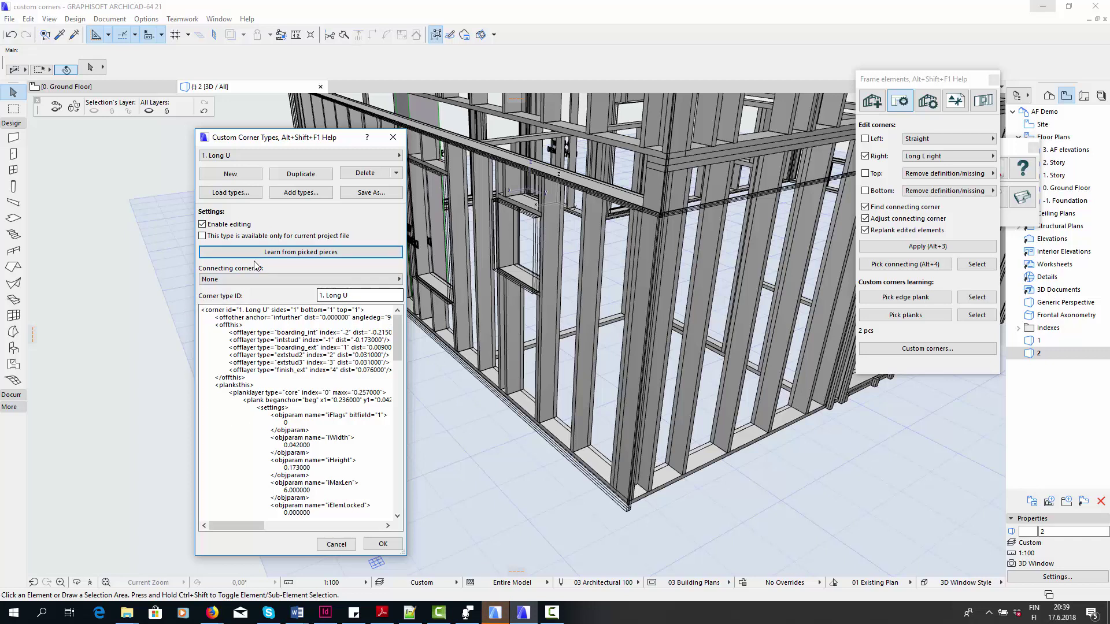
{"action": "left_click", "coordinate": [289, 337]}
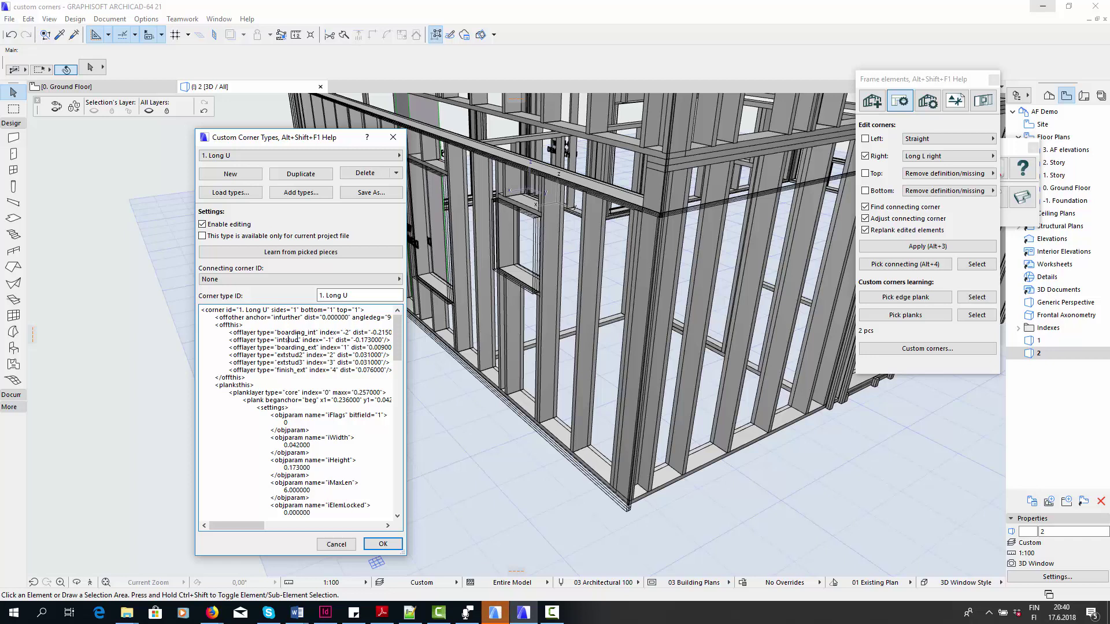
{"action": "key", "text": "shift+alt+F1"}
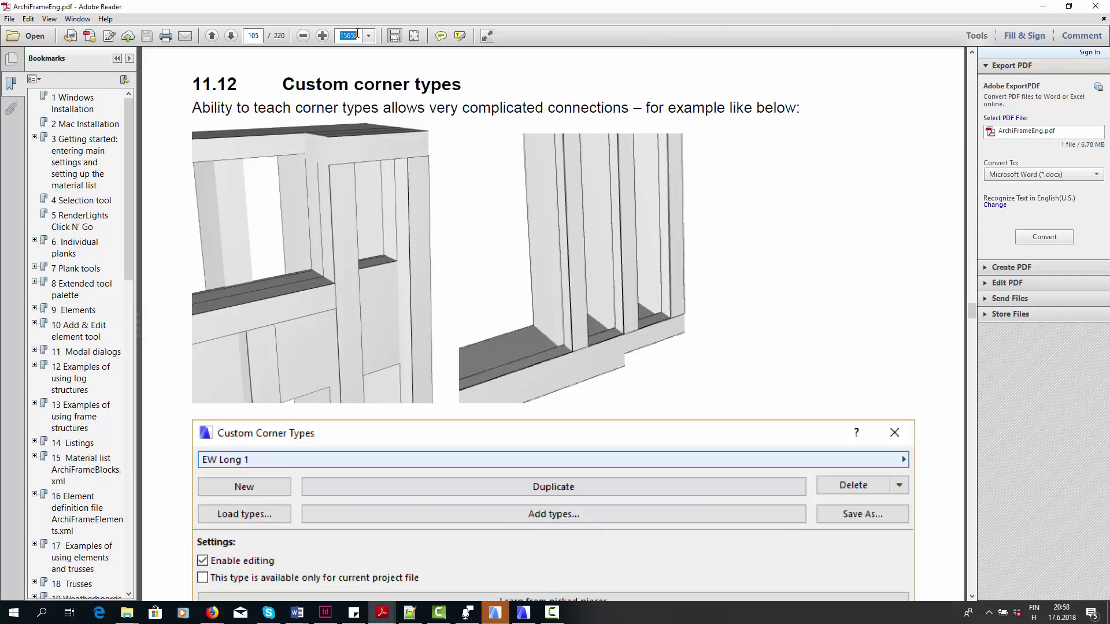
Step: Zoom the manual to 100% and page down to the xml-definition text on page 108
{"action": "type", "text": "100"}
{"action": "key", "text": "Return"}
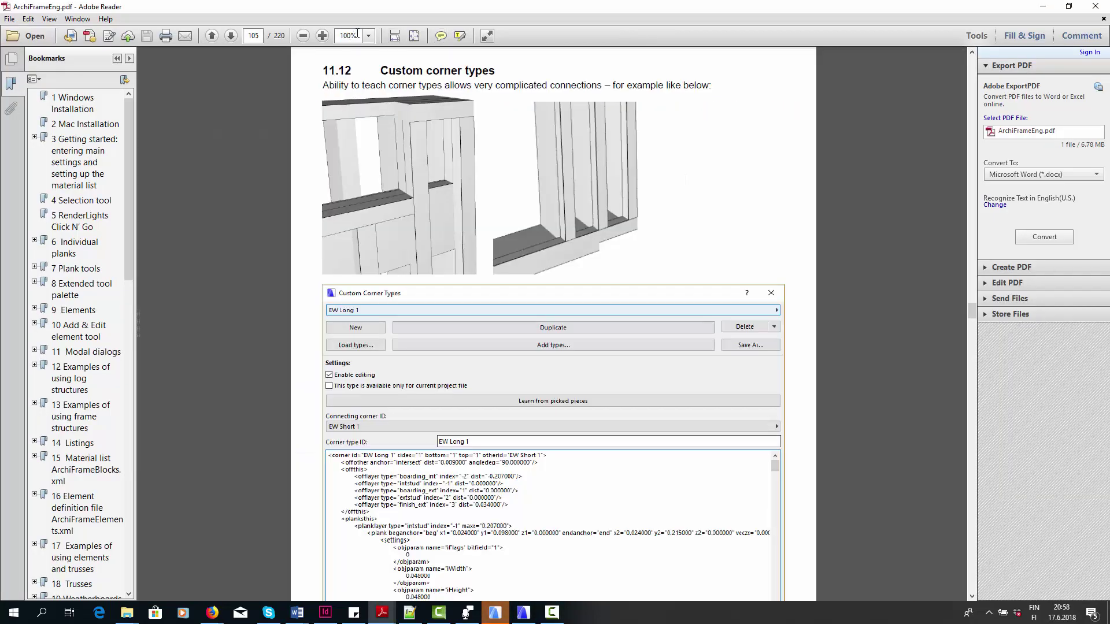
{"action": "left_click", "coordinate": [971, 482]}
{"action": "left_click", "coordinate": [971, 483]}
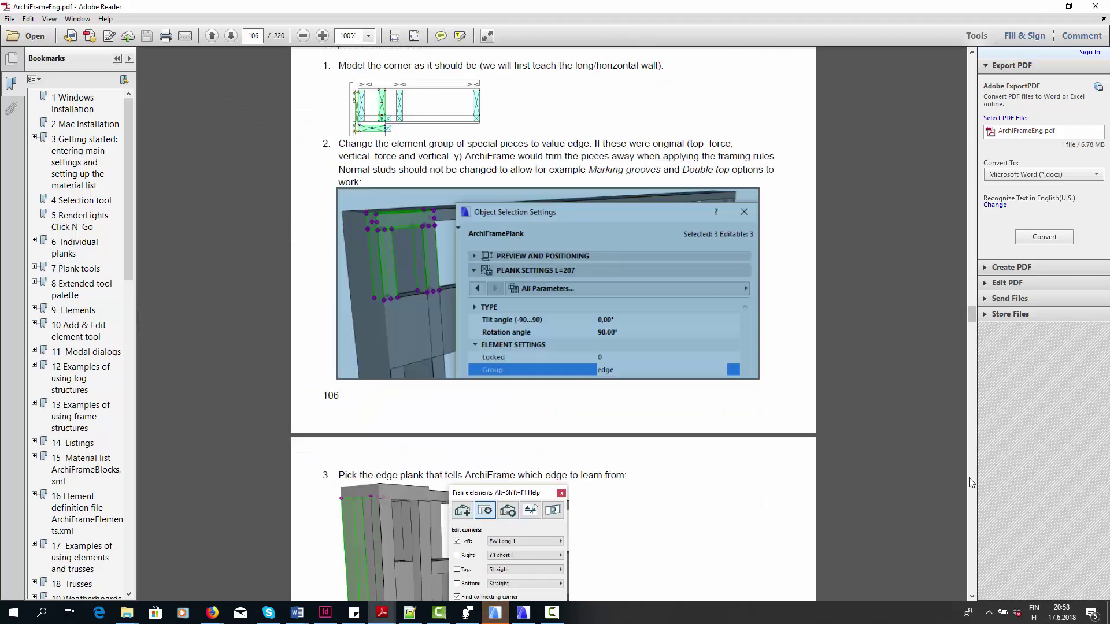
{"action": "left_click", "coordinate": [971, 483]}
{"action": "scroll", "coordinate": [855, 510], "scroll_direction": "down", "scroll_amount": 5}
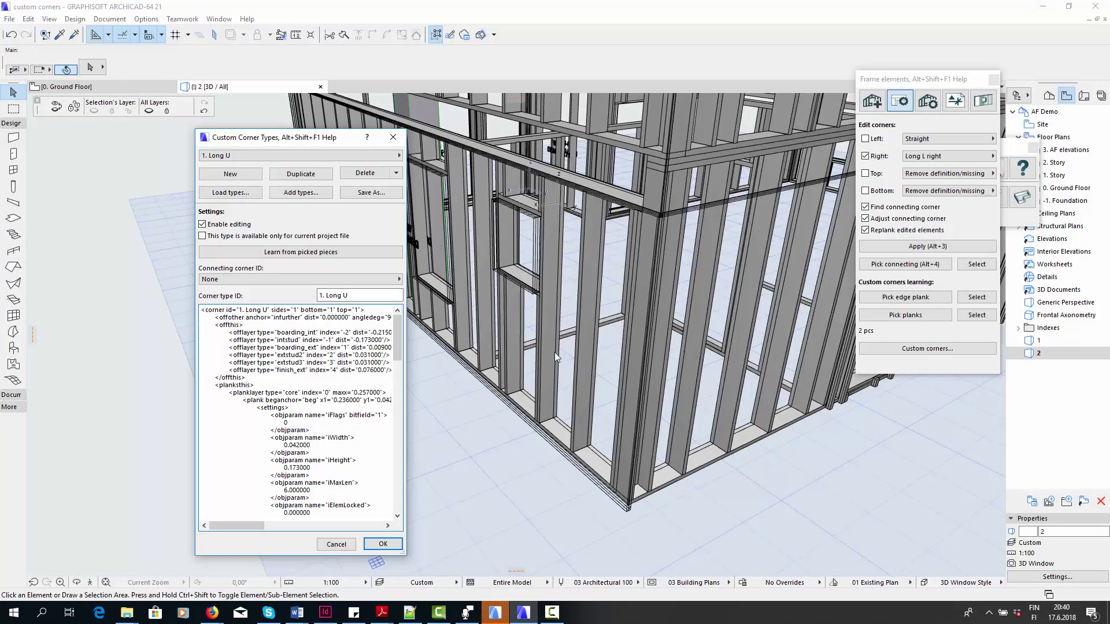
Step: Close Custom Corner Types and orbit the view to the wall's end corner plank
{"action": "left_click", "coordinate": [382, 544]}
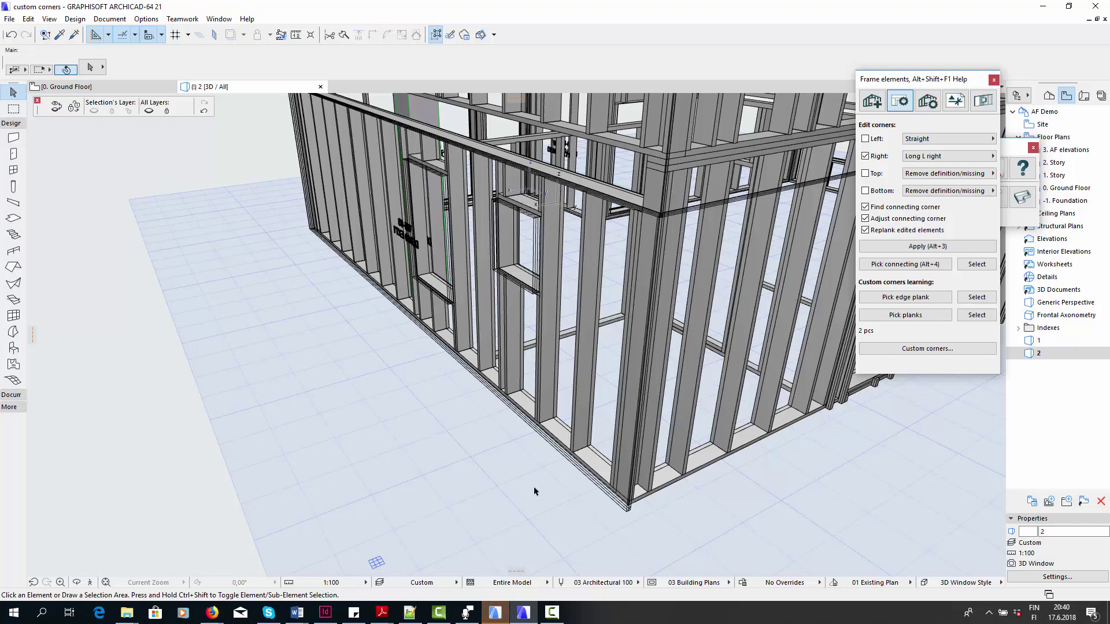
{"action": "key", "text": "o"}
{"action": "left_click_drag", "start_coordinate": [491, 450], "coordinate": [654, 380]}
{"action": "key", "text": "Escape"}
{"action": "left_click", "coordinate": [653, 382]}
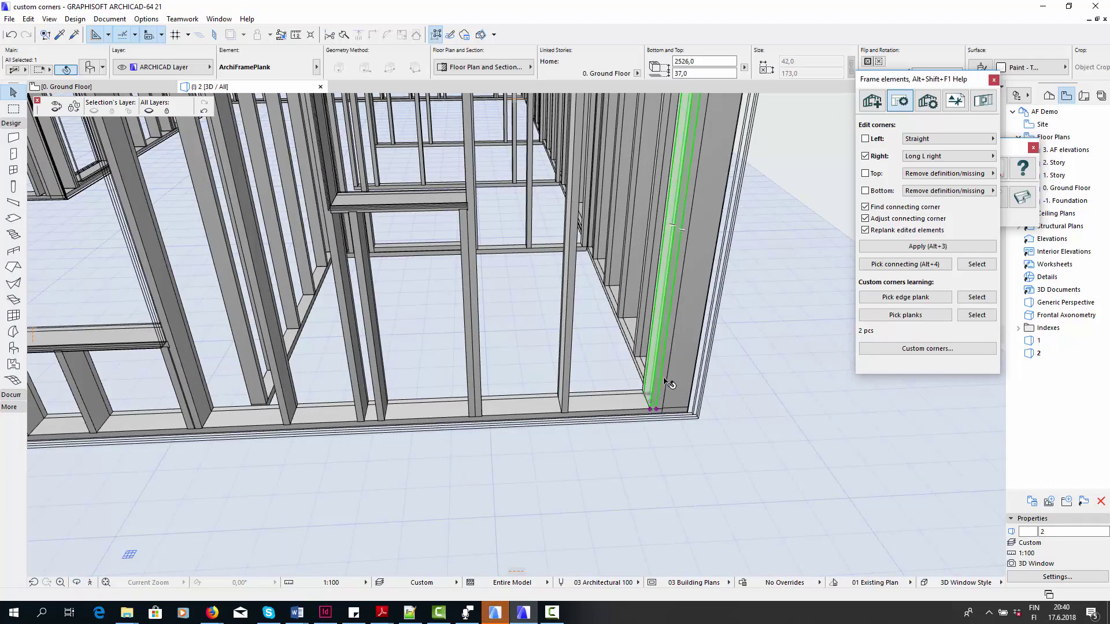
{"action": "left_click", "coordinate": [619, 498]}
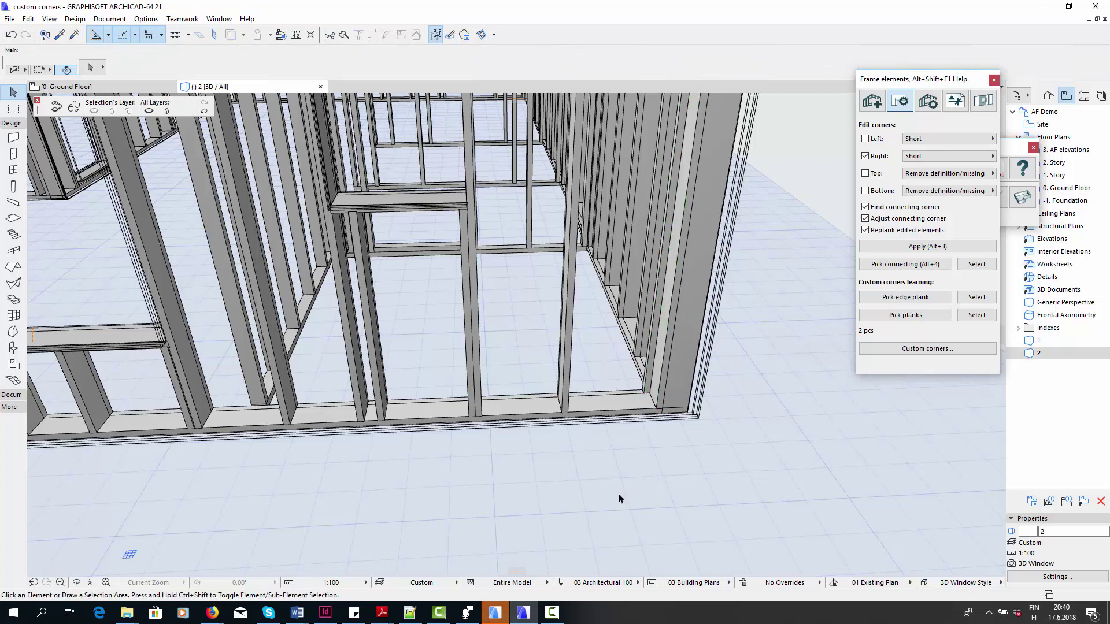
Step: Clear the picked connecting element, edge plank and learning planks to 0 pcs
{"action": "left_click", "coordinate": [955, 245]}
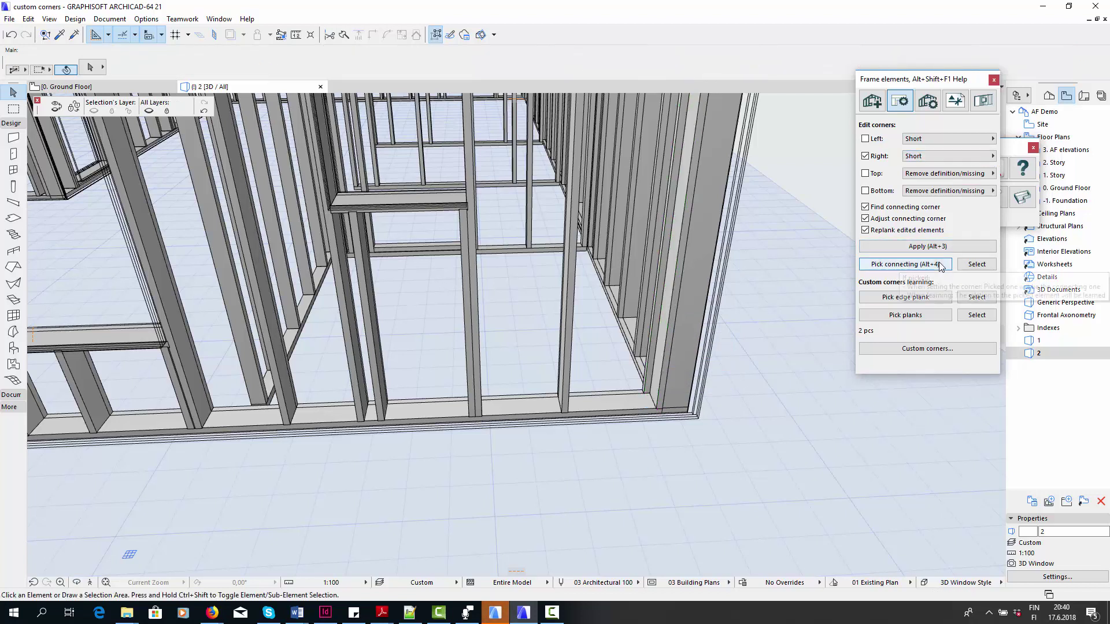
{"action": "left_click", "coordinate": [919, 297]}
{"action": "left_click", "coordinate": [916, 315]}
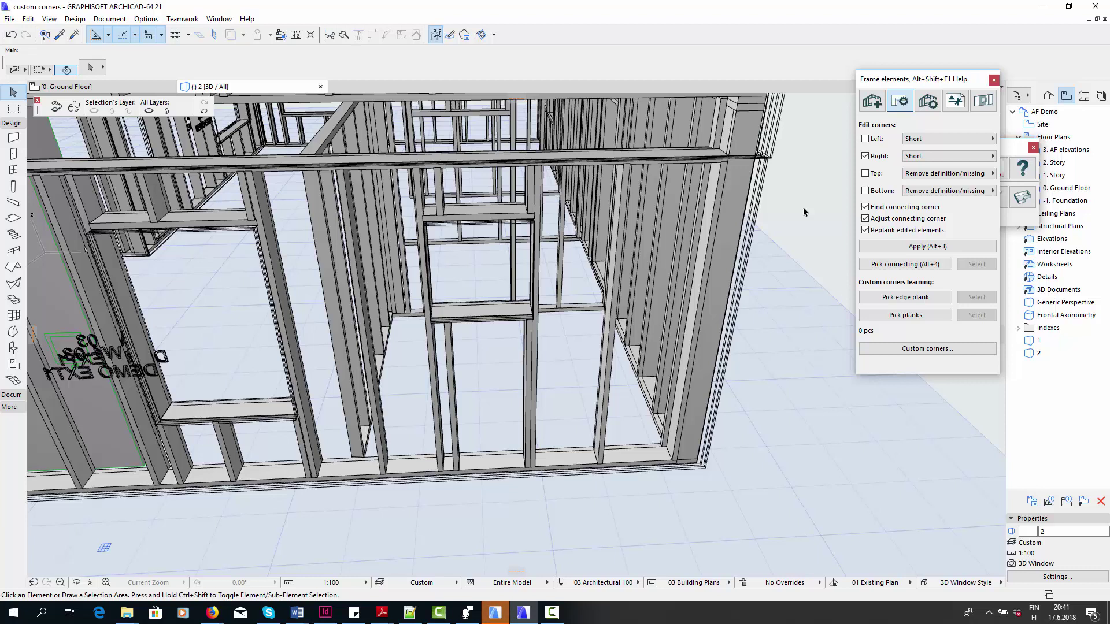
Step: Set the right-end corner stud as edge plank and add one learning plank (1 pcs)
{"action": "left_click", "coordinate": [680, 426]}
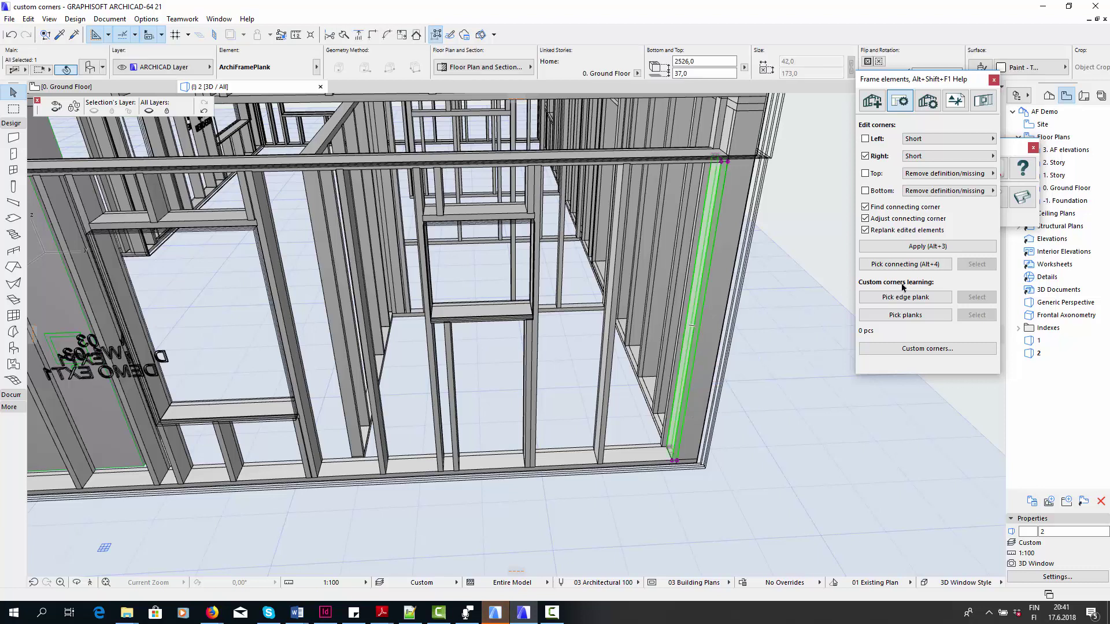
{"action": "left_click", "coordinate": [912, 299]}
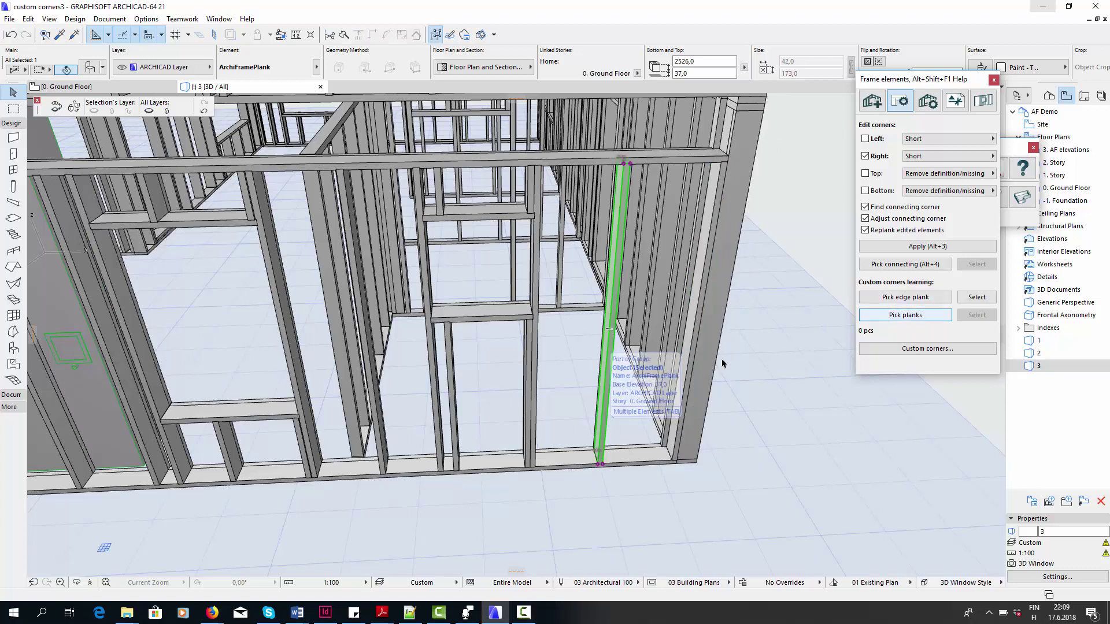
{"action": "left_click", "coordinate": [903, 315]}
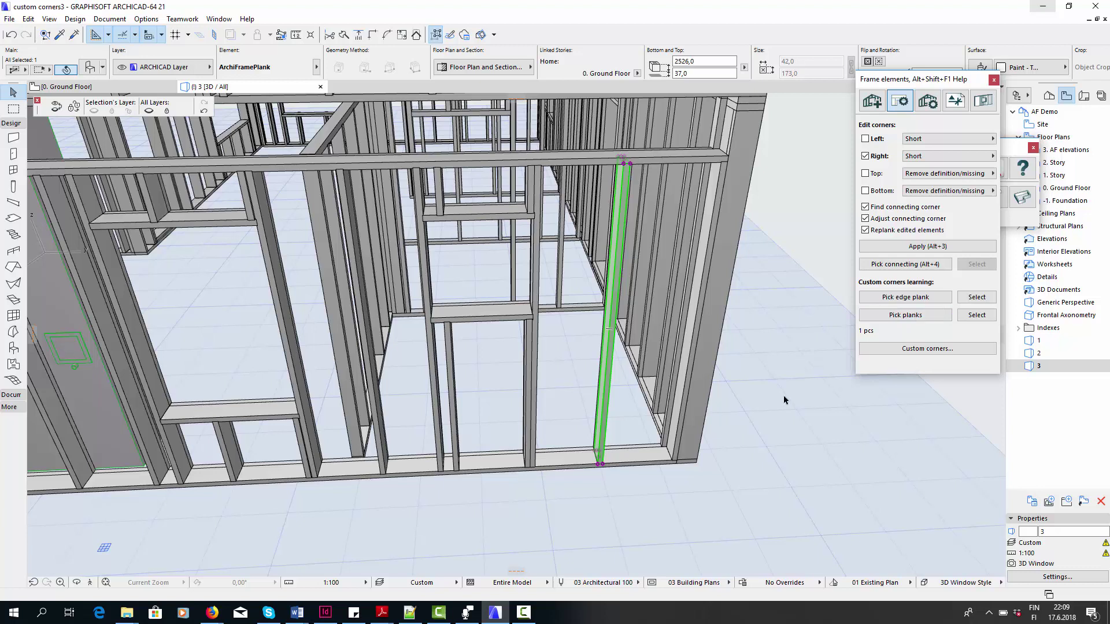
Step: Add the studs beside the green corner plank, bringing the learning picks to 4 pcs
{"action": "left_click", "coordinate": [204, 110]}
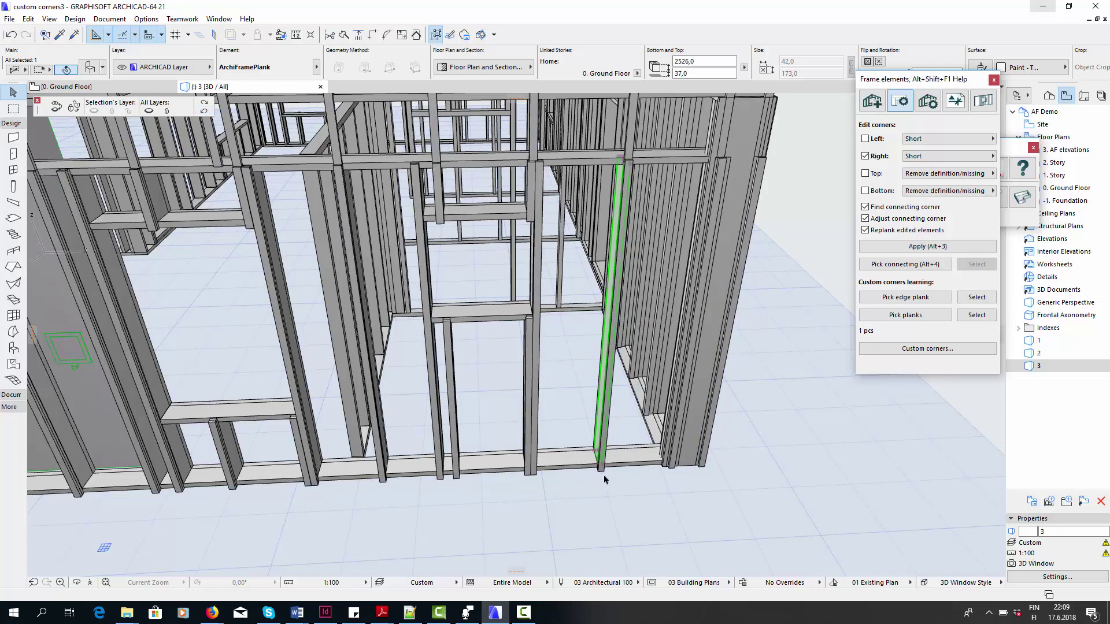
{"action": "scroll", "coordinate": [604, 480], "scroll_direction": "up", "scroll_amount": 2}
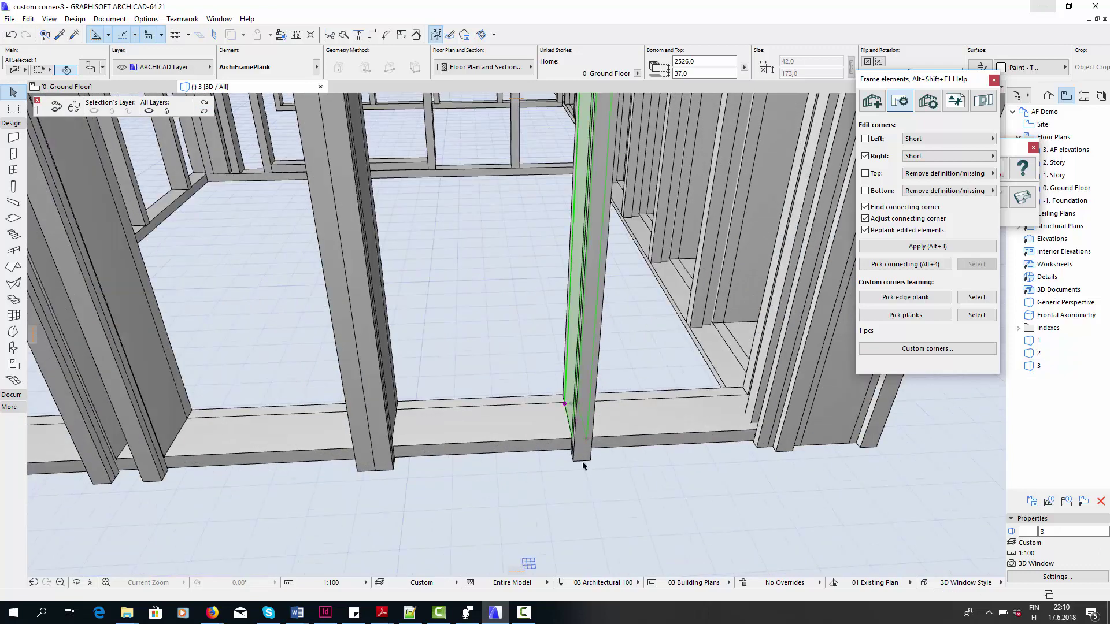
{"action": "left_click", "coordinate": [564, 386], "text": "shift"}
{"action": "left_click", "coordinate": [565, 386], "text": "shift"}
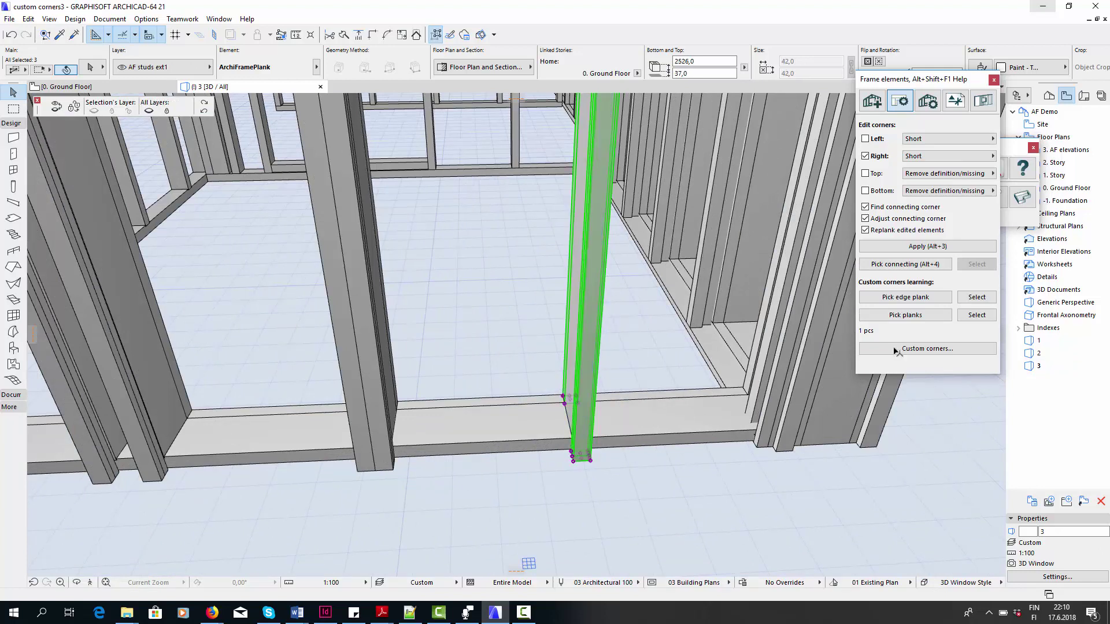
{"action": "left_click", "coordinate": [920, 316]}
{"action": "left_click", "coordinate": [729, 477]}
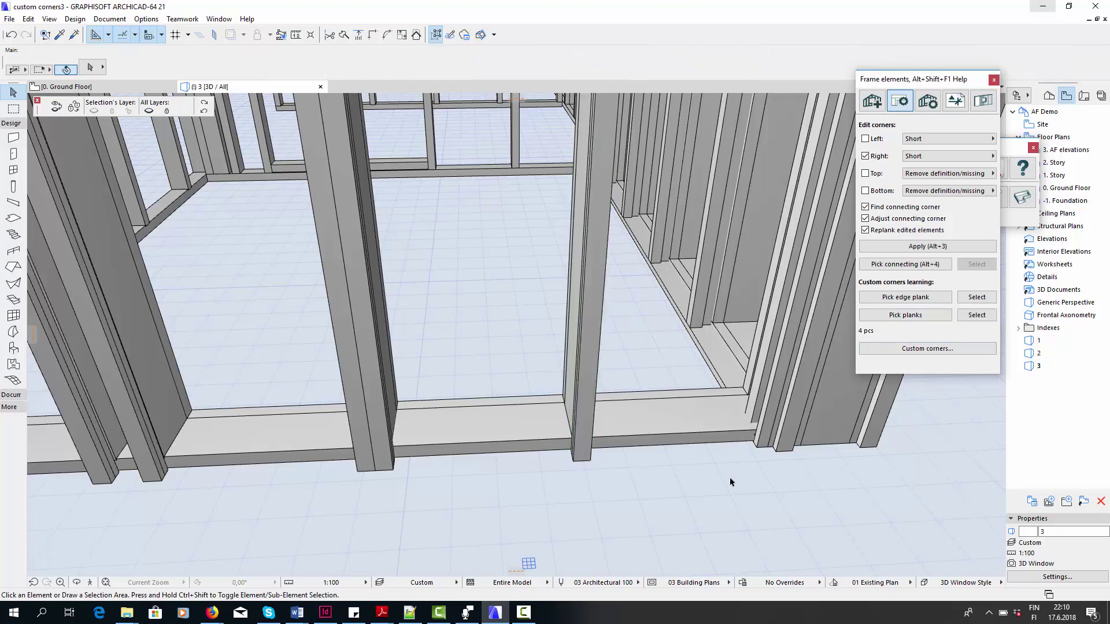
{"action": "key", "text": "o"}
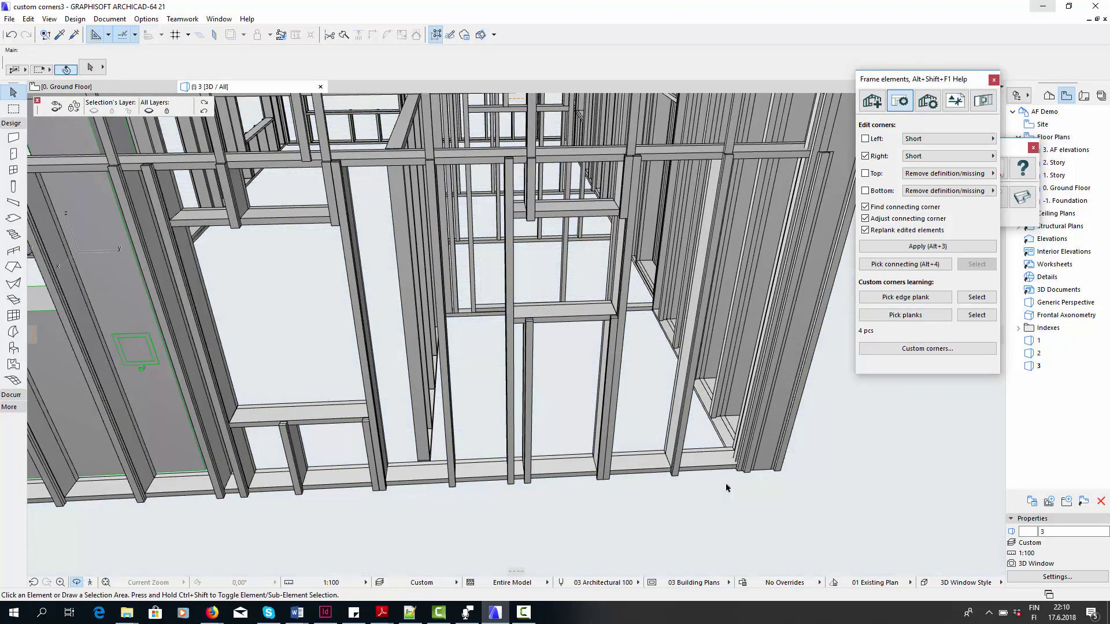
{"action": "left_click_drag", "start_coordinate": [812, 474], "coordinate": [657, 465]}
{"action": "key", "text": "Escape"}
Step: Add corner type '1. Short' with connecting corner '1. Long U', learn it from picks, and save
{"action": "left_click", "coordinate": [424, 439]}
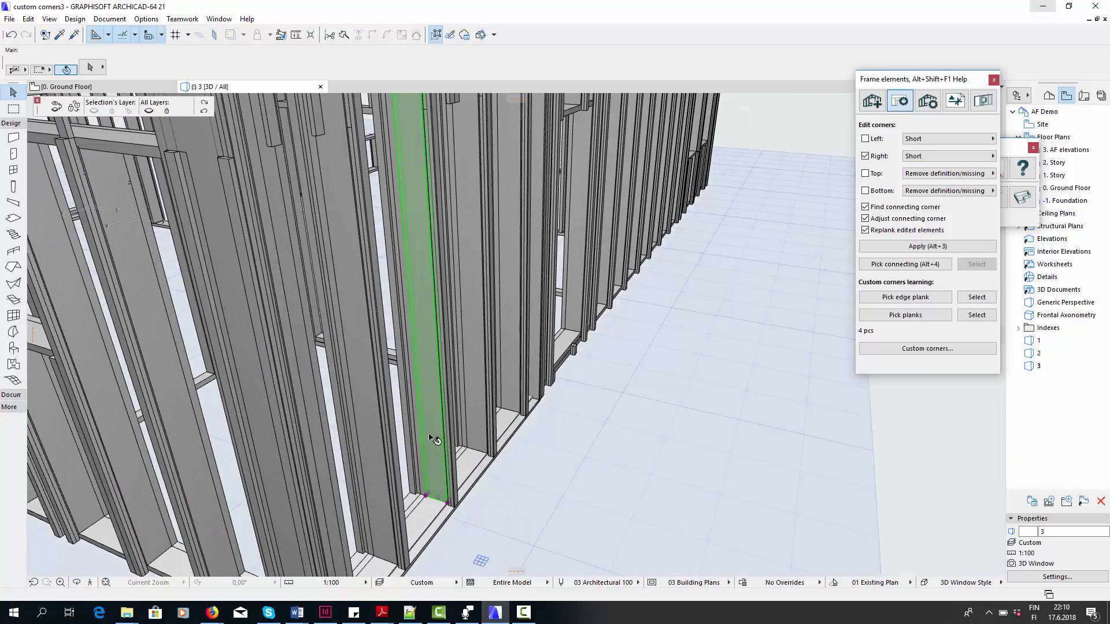
{"action": "left_click", "coordinate": [928, 349]}
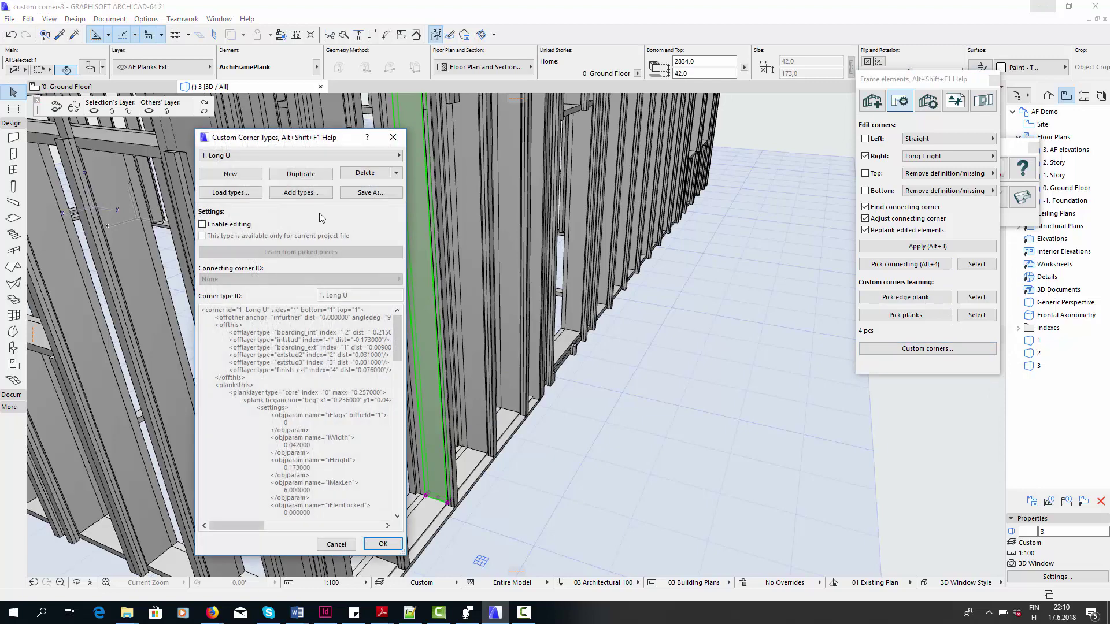
{"action": "left_click", "coordinate": [244, 178]}
{"action": "double_click", "coordinate": [352, 294]}
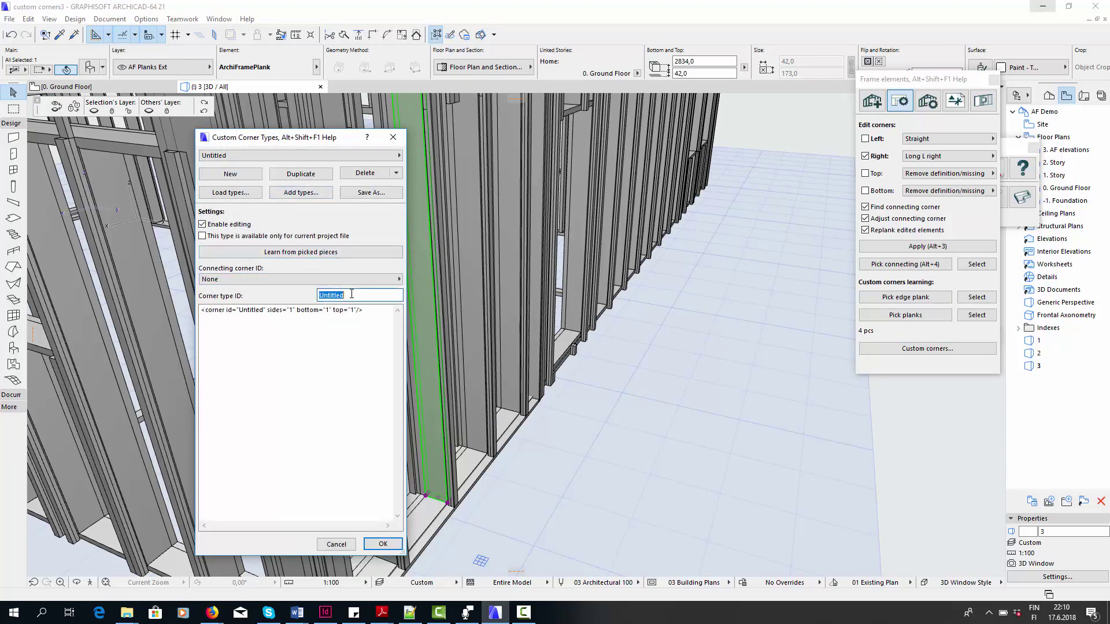
{"action": "type", "text": "1. Short"}
{"action": "left_click", "coordinate": [366, 280]}
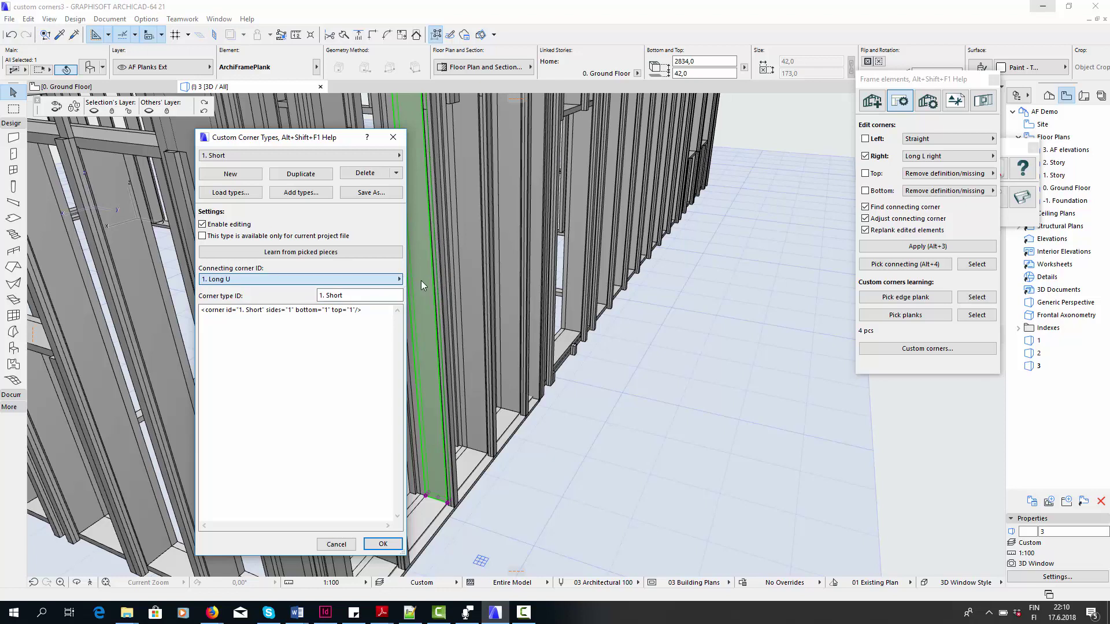
{"action": "left_click", "coordinate": [326, 257]}
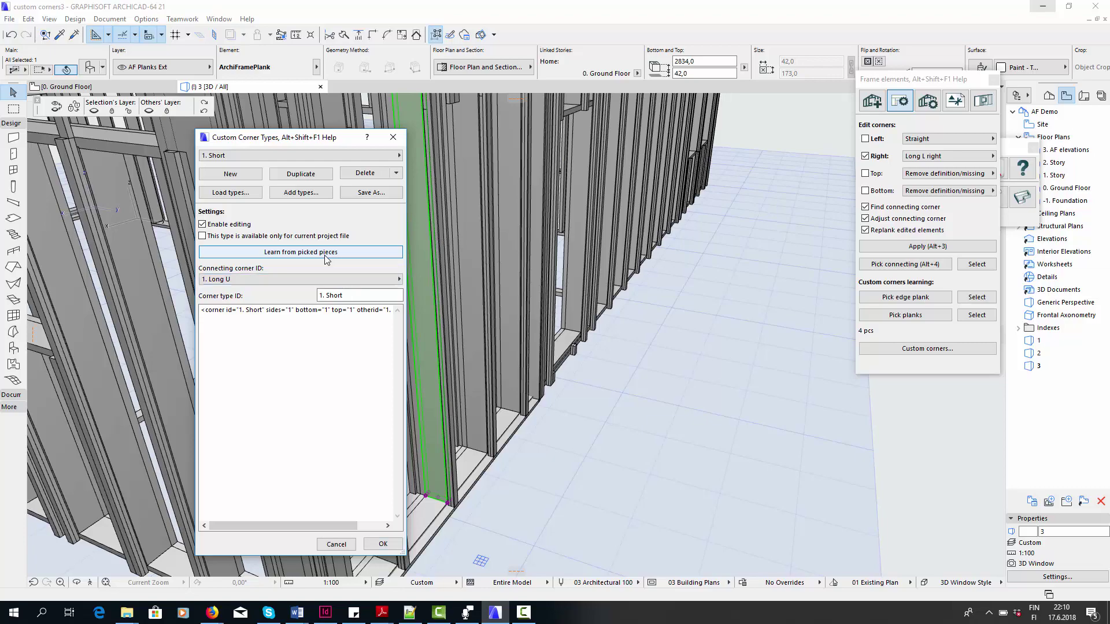
{"action": "left_click", "coordinate": [382, 544]}
Step: Enable editing of 1. Long U, set its Connecting corner ID to 1. Short, and confirm
{"action": "scroll", "coordinate": [524, 423], "scroll_direction": "up", "scroll_amount": 2}
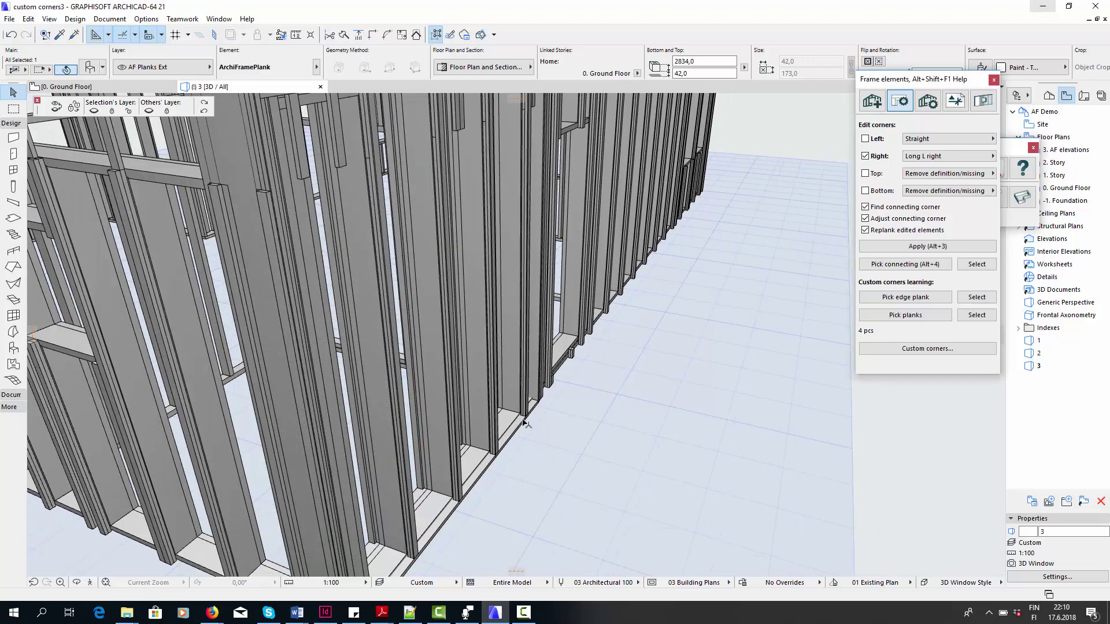
{"action": "scroll", "coordinate": [525, 424], "scroll_direction": "down", "scroll_amount": 5}
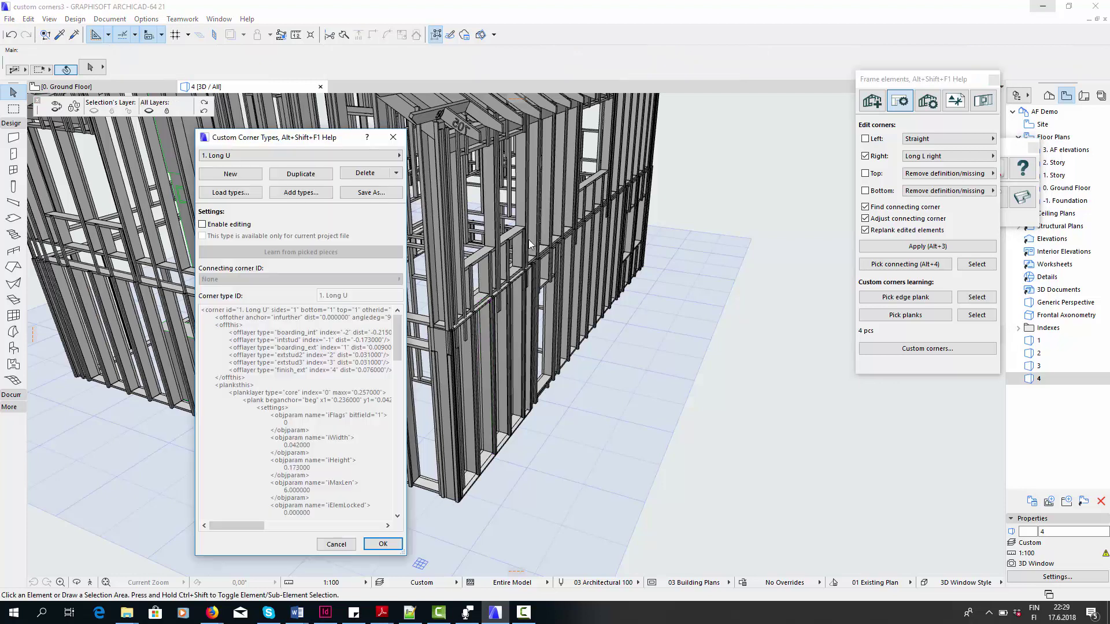
{"action": "left_click", "coordinate": [203, 225]}
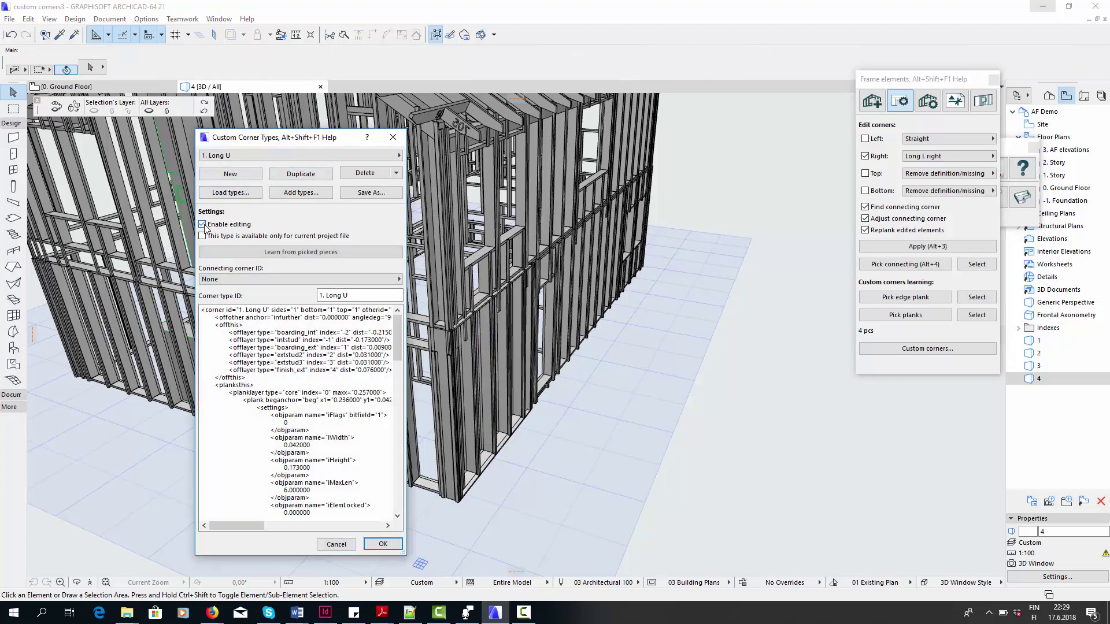
{"action": "left_click", "coordinate": [396, 278]}
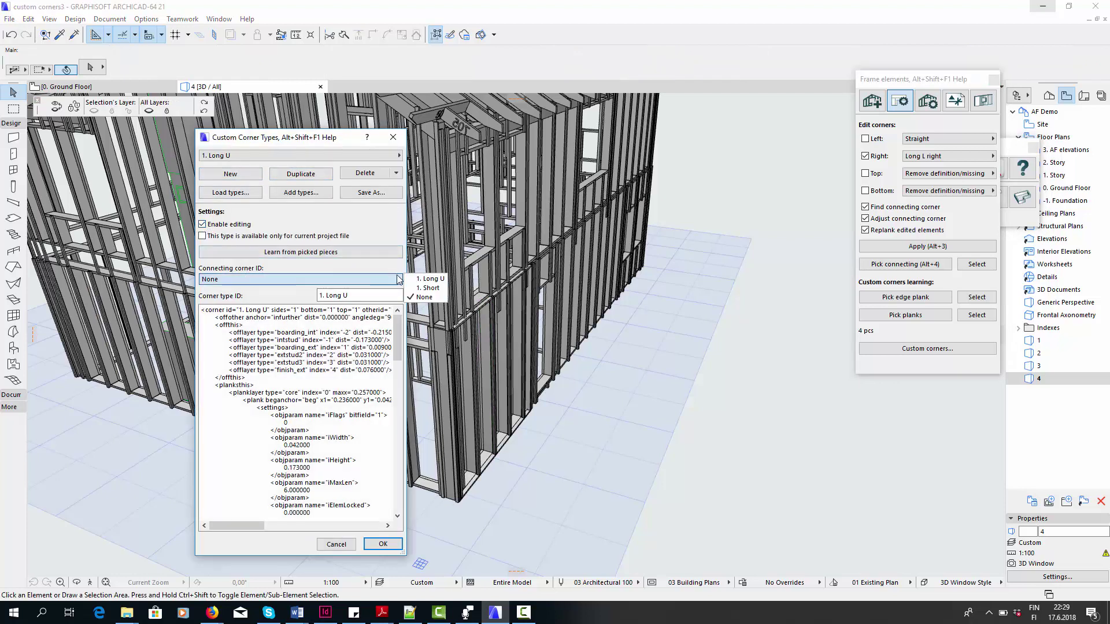
{"action": "left_click", "coordinate": [414, 288]}
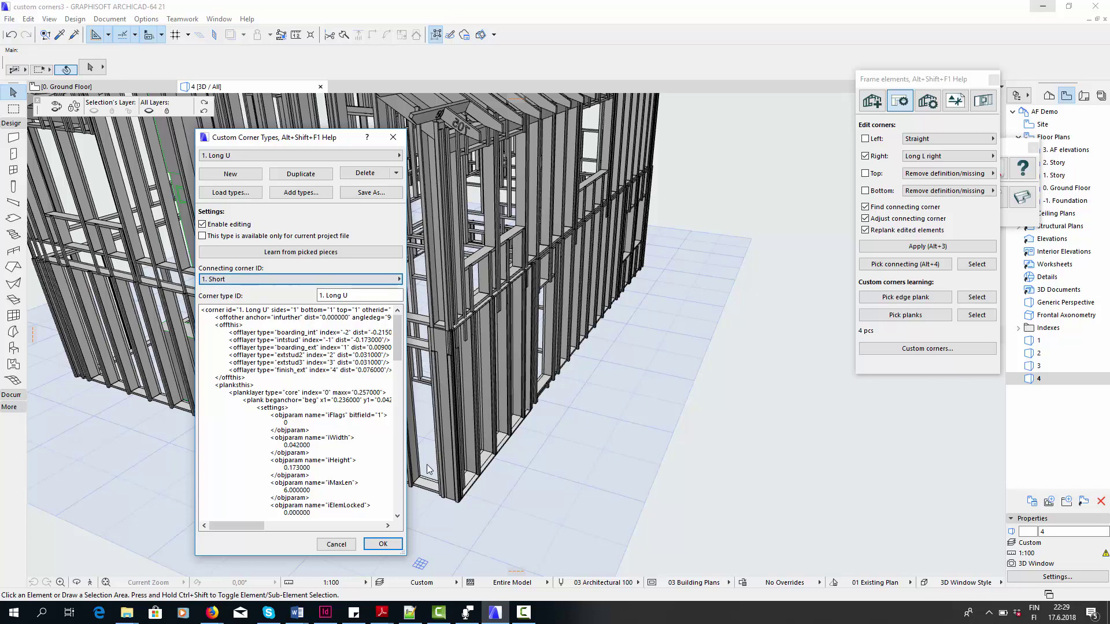
{"action": "left_click", "coordinate": [396, 544]}
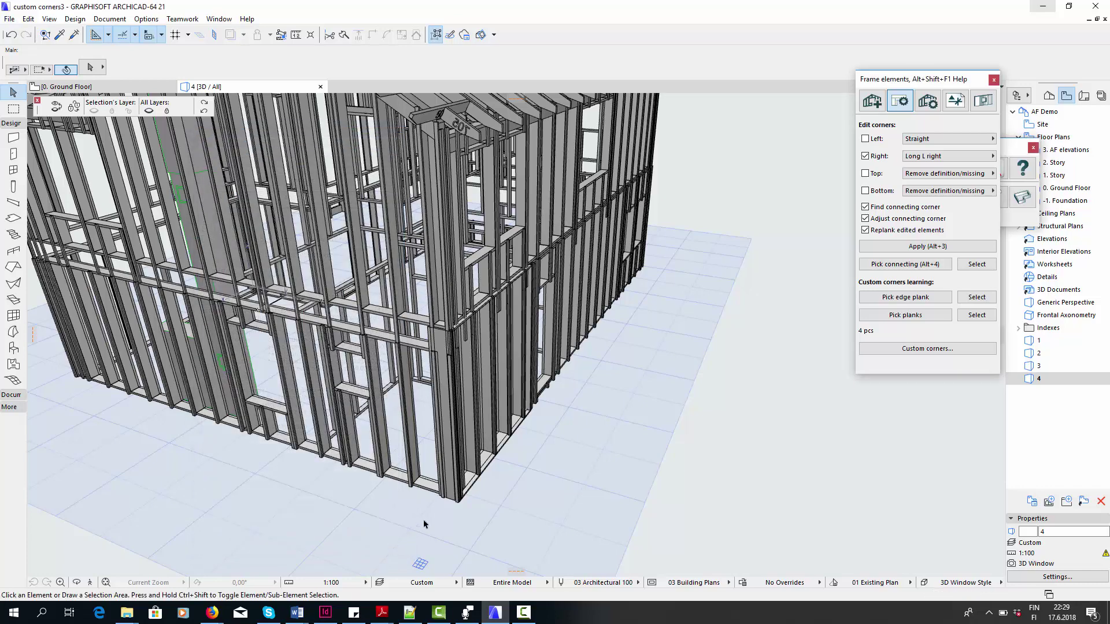
{"action": "scroll", "coordinate": [423, 518], "scroll_direction": "down", "scroll_amount": 3}
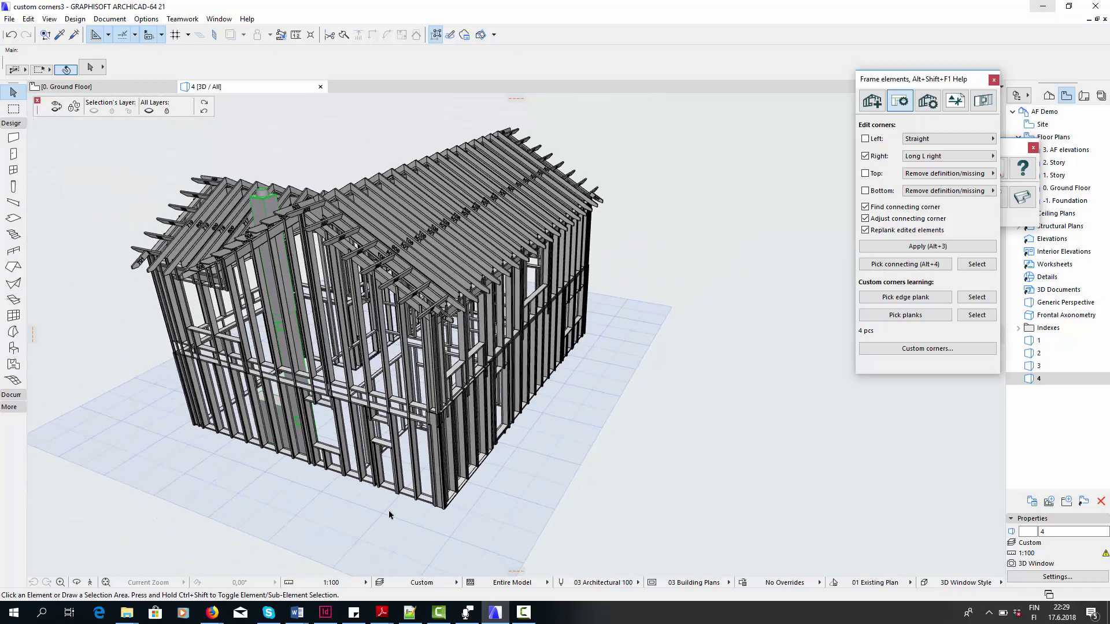
{"action": "scroll", "coordinate": [135, 420], "scroll_direction": "up", "scroll_amount": 5}
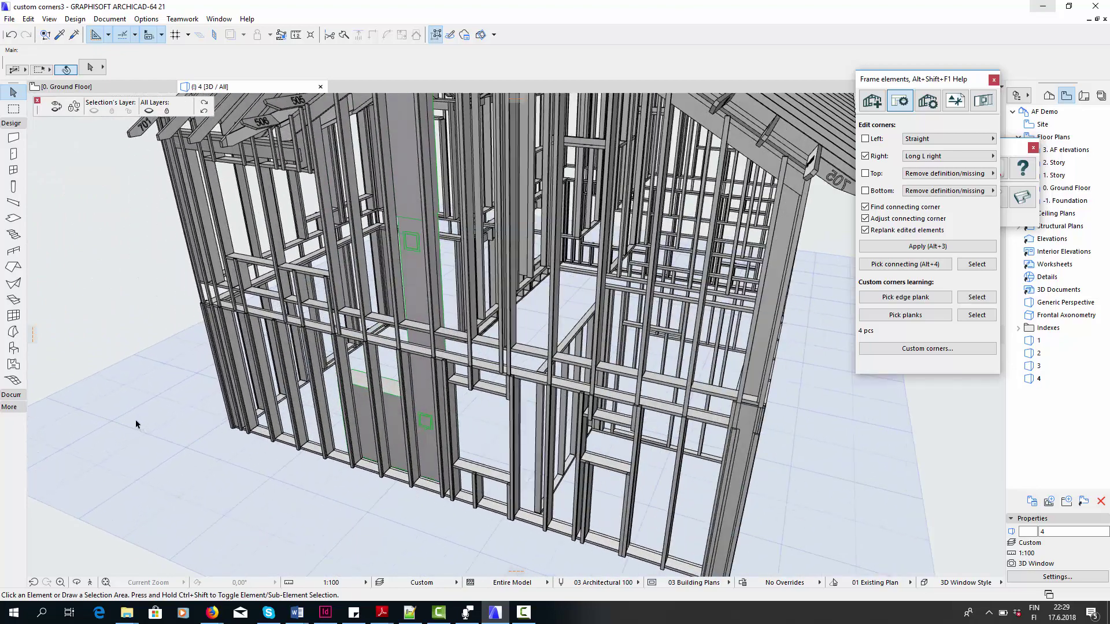
{"action": "scroll", "coordinate": [135, 420], "scroll_direction": "up", "scroll_amount": 3}
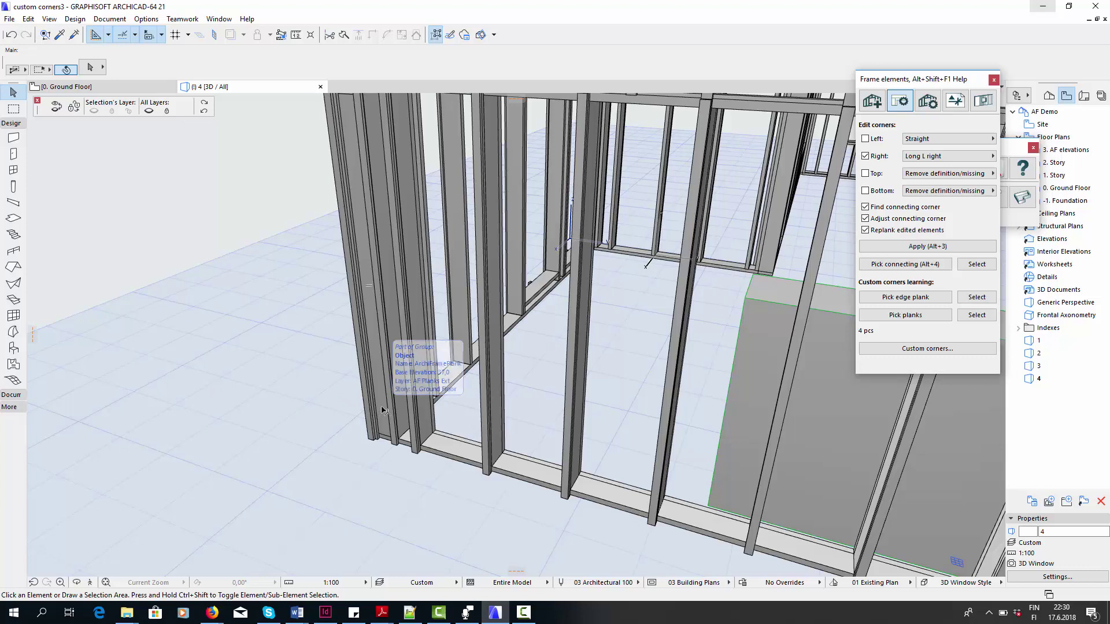
Step: Select the green wall stud in 3D and show it in the Ground Floor plan
{"action": "left_click", "coordinate": [408, 415]}
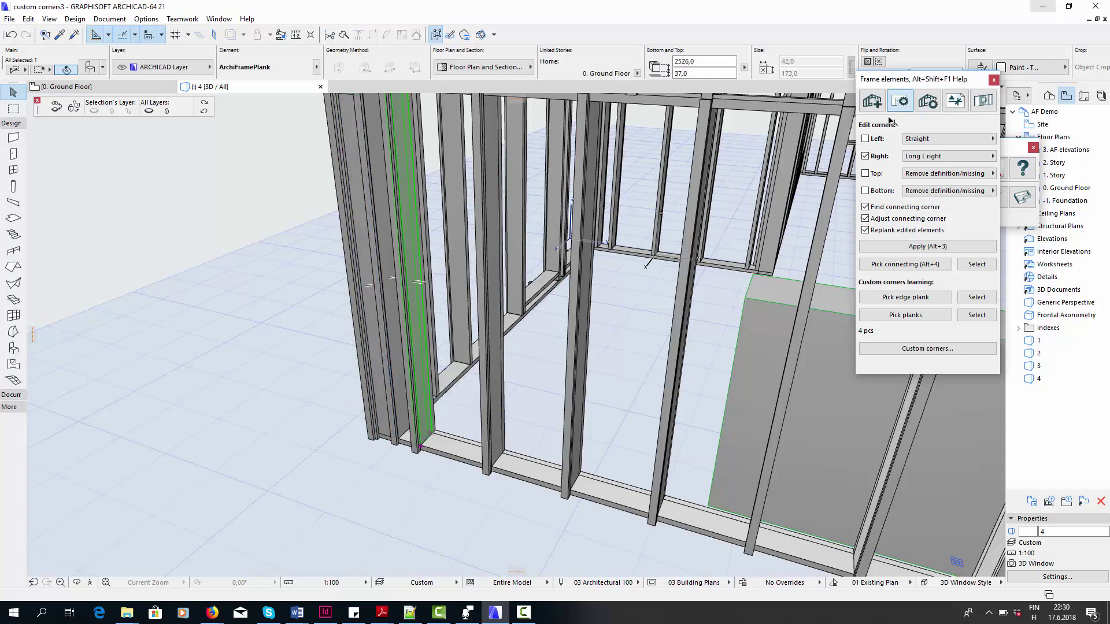
{"action": "left_click", "coordinate": [1009, 146]}
{"action": "left_click", "coordinate": [938, 168]}
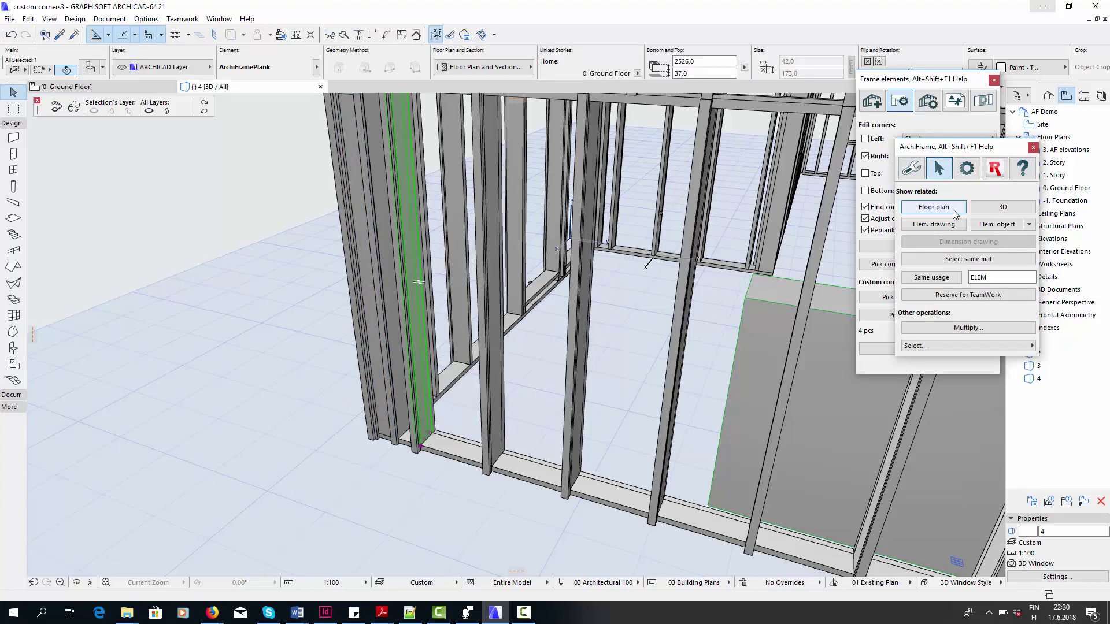
{"action": "left_click", "coordinate": [934, 207]}
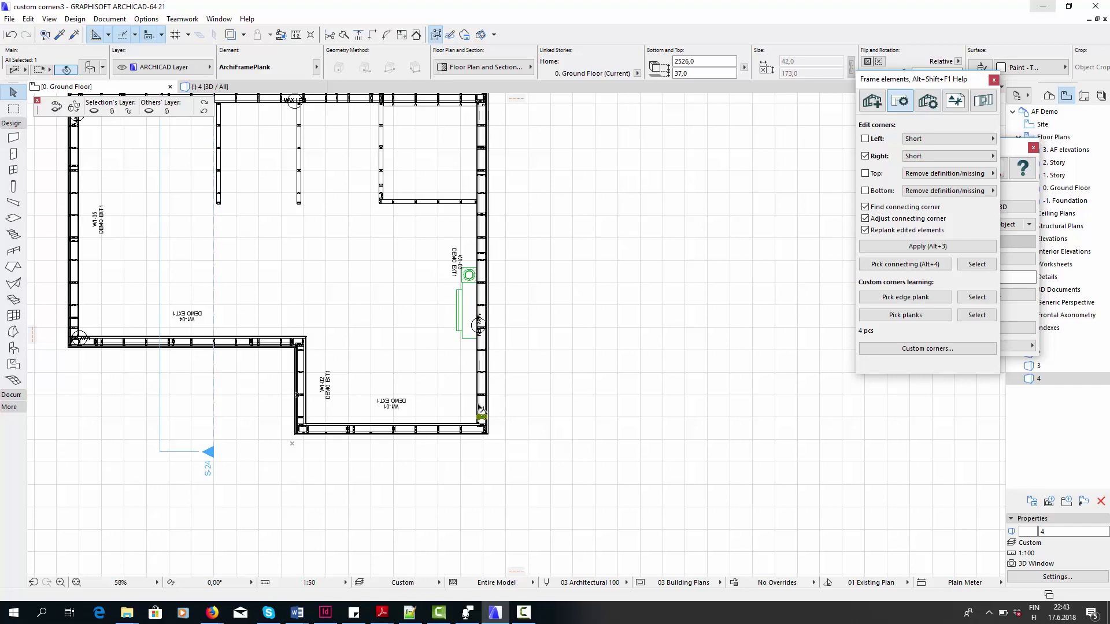
Step: Clear the picked connecting element, edge plank and planks, resetting the picks to 0 pcs
{"action": "scroll", "coordinate": [479, 407], "scroll_direction": "up", "scroll_amount": 5}
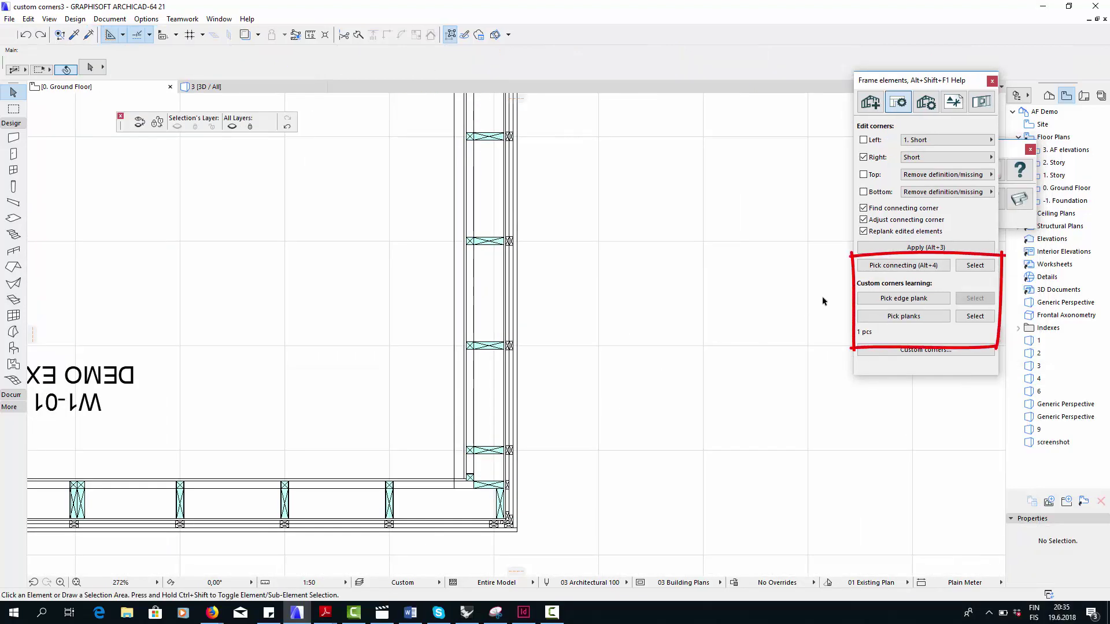
{"action": "left_click", "coordinate": [899, 267]}
{"action": "left_click", "coordinate": [899, 299]}
{"action": "left_click", "coordinate": [904, 316]}
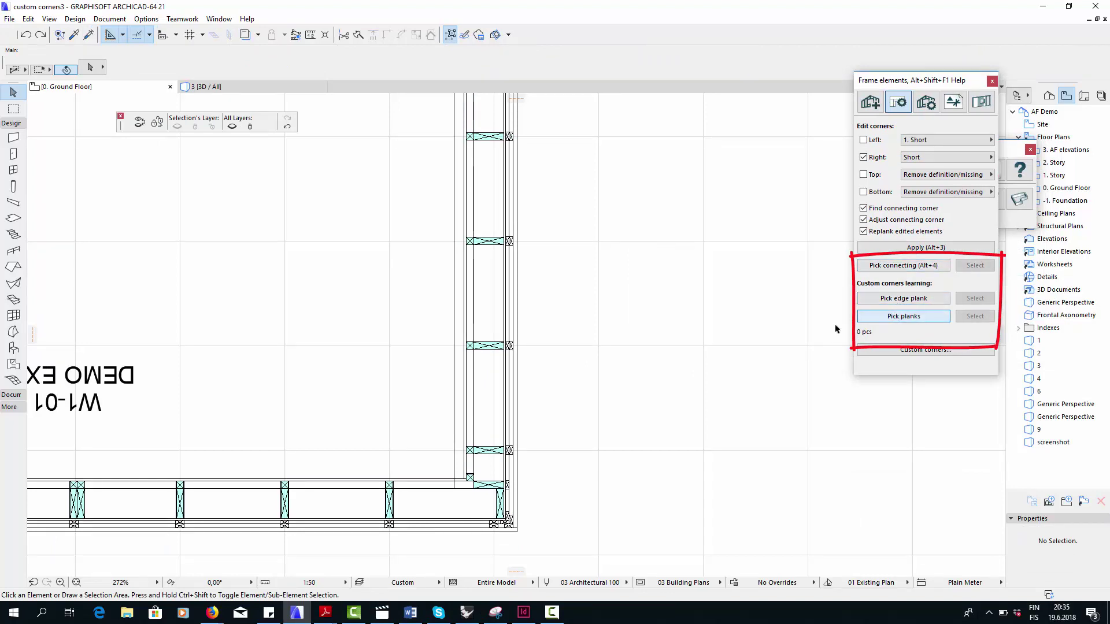
Step: Select a framed wall plank and apply the custom 1. Short type to its right corner
{"action": "left_click", "coordinate": [490, 349]}
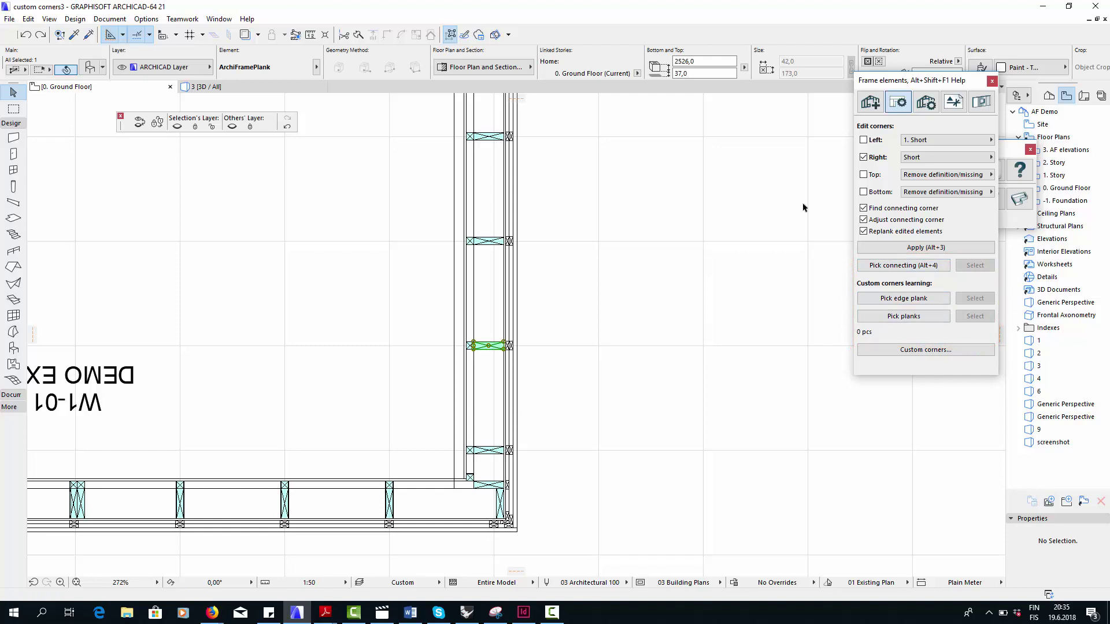
{"action": "left_click", "coordinate": [920, 160]}
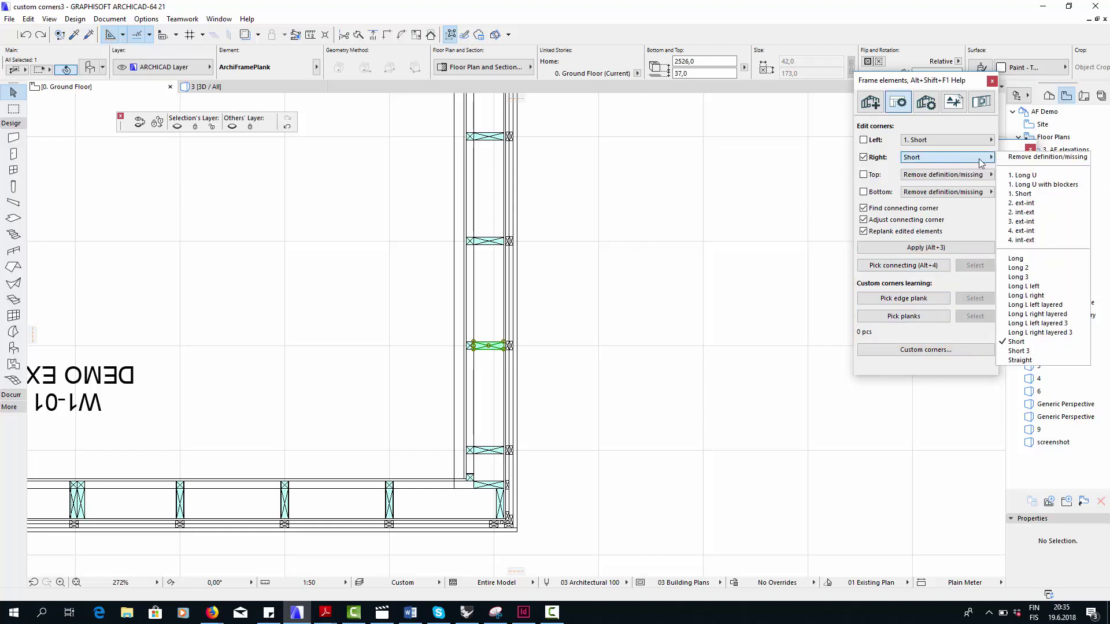
{"action": "left_click", "coordinate": [1017, 194]}
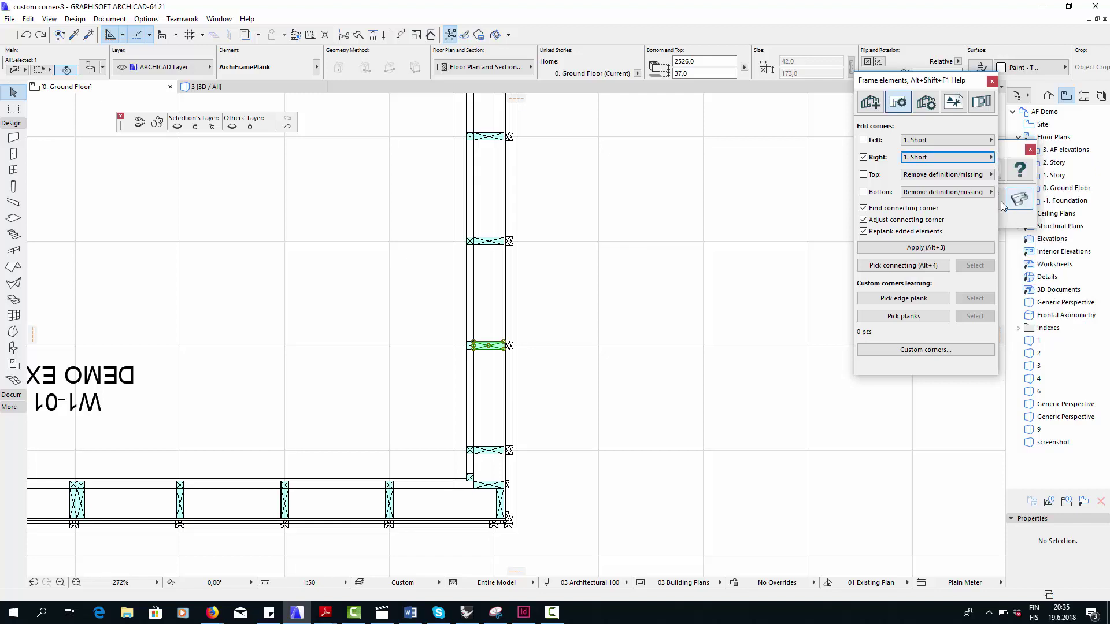
{"action": "left_click", "coordinate": [911, 251]}
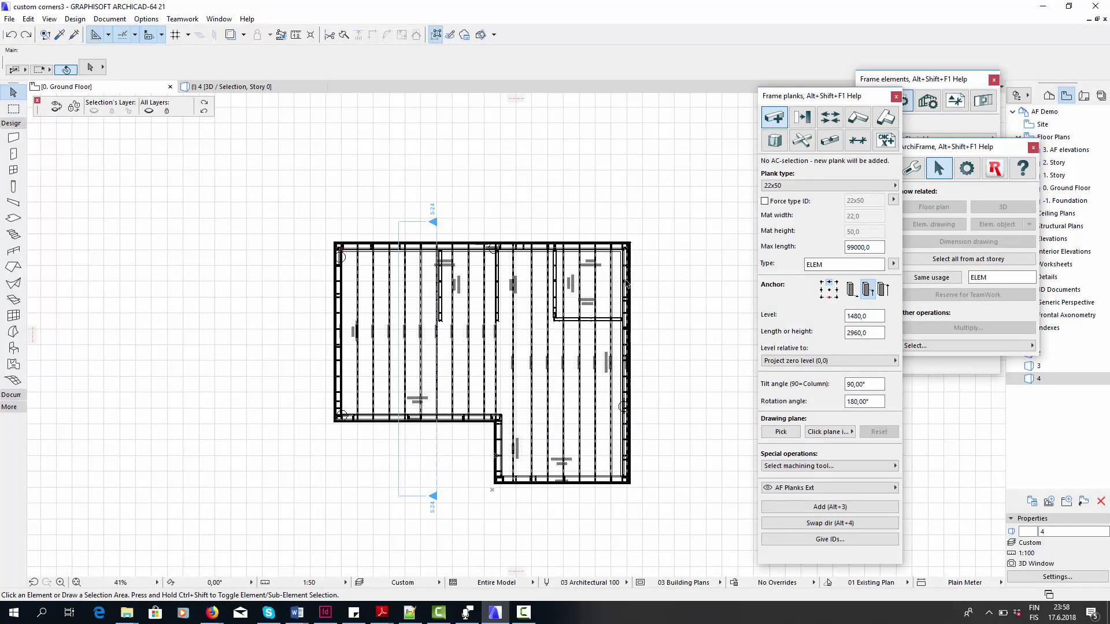
Step: Change the top-right corner planks to 22x100
{"action": "scroll", "coordinate": [626, 247], "scroll_direction": "up", "scroll_amount": 10}
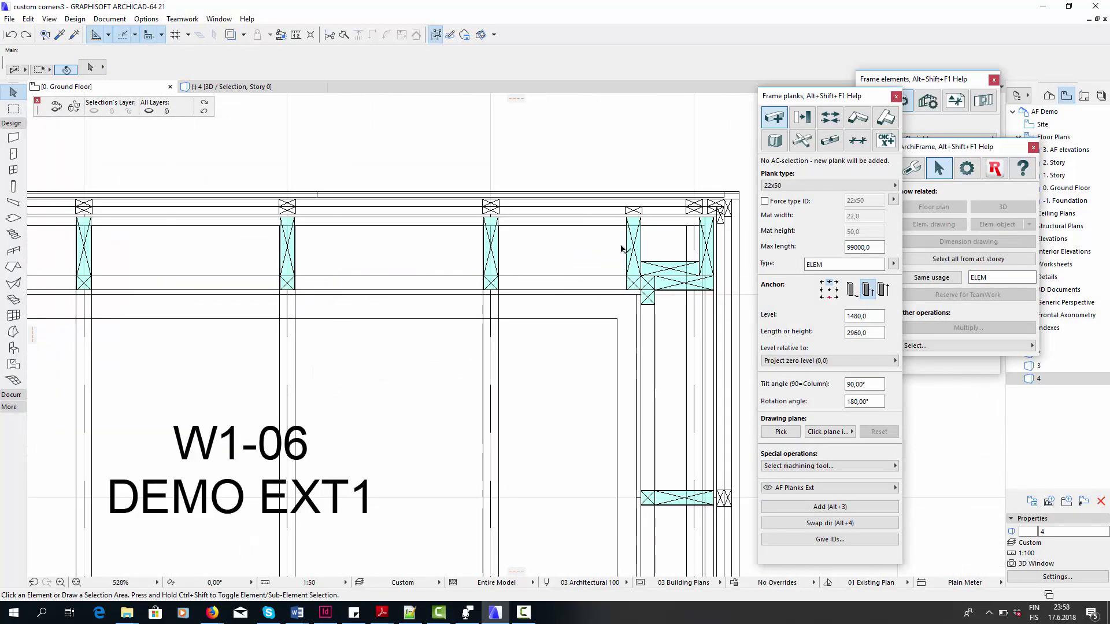
{"action": "scroll", "coordinate": [669, 229], "scroll_direction": "up", "scroll_amount": 4}
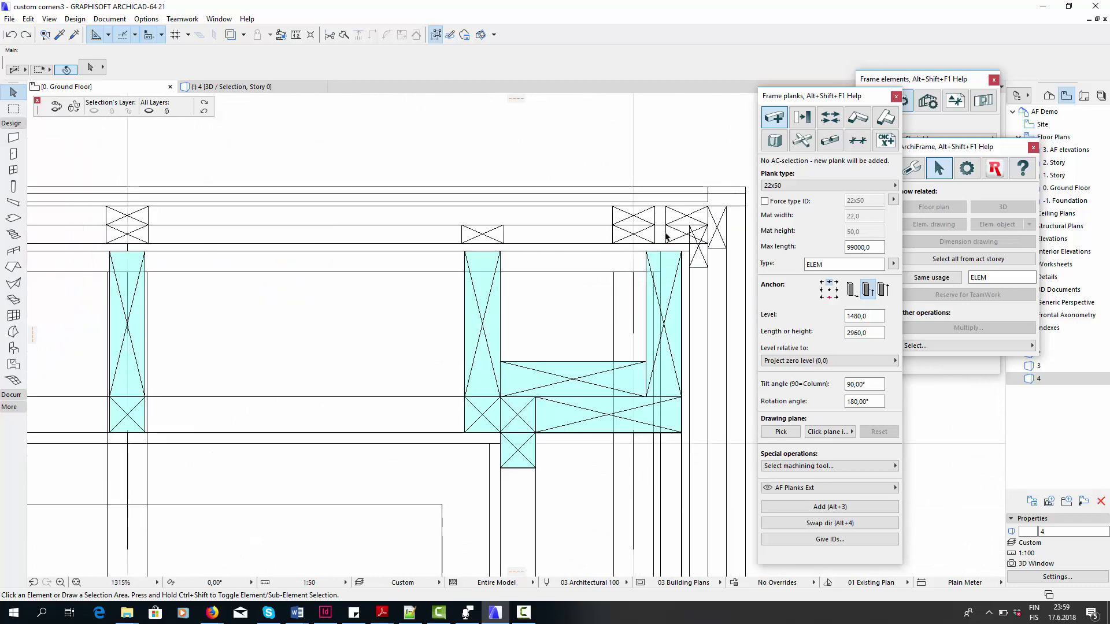
{"action": "left_click", "coordinate": [664, 245]}
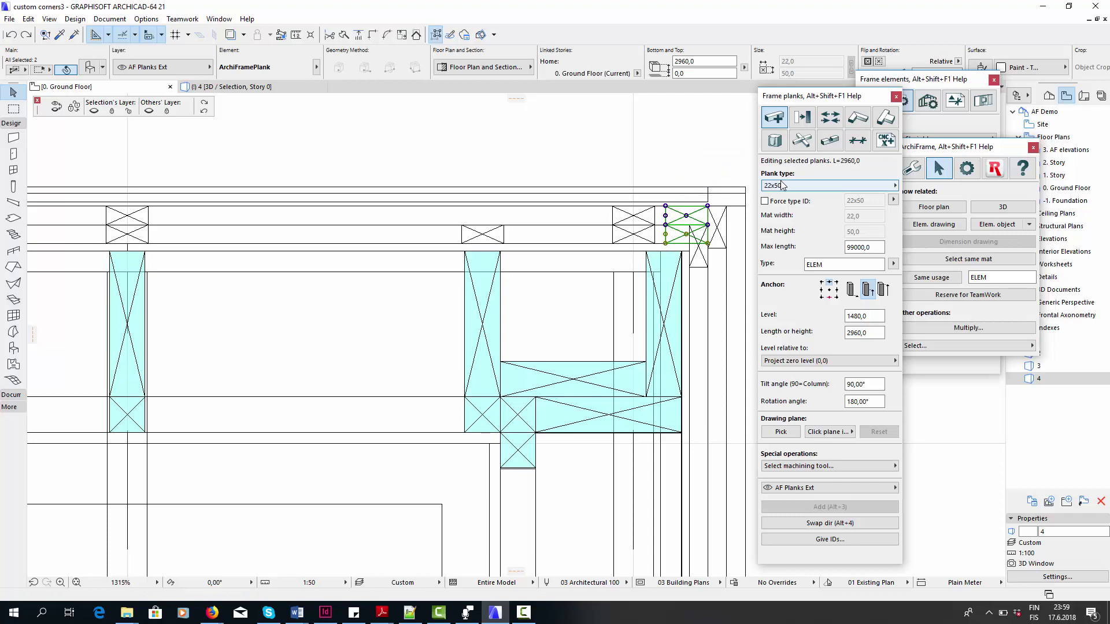
{"action": "left_click", "coordinate": [794, 185]}
{"action": "left_click", "coordinate": [914, 152]}
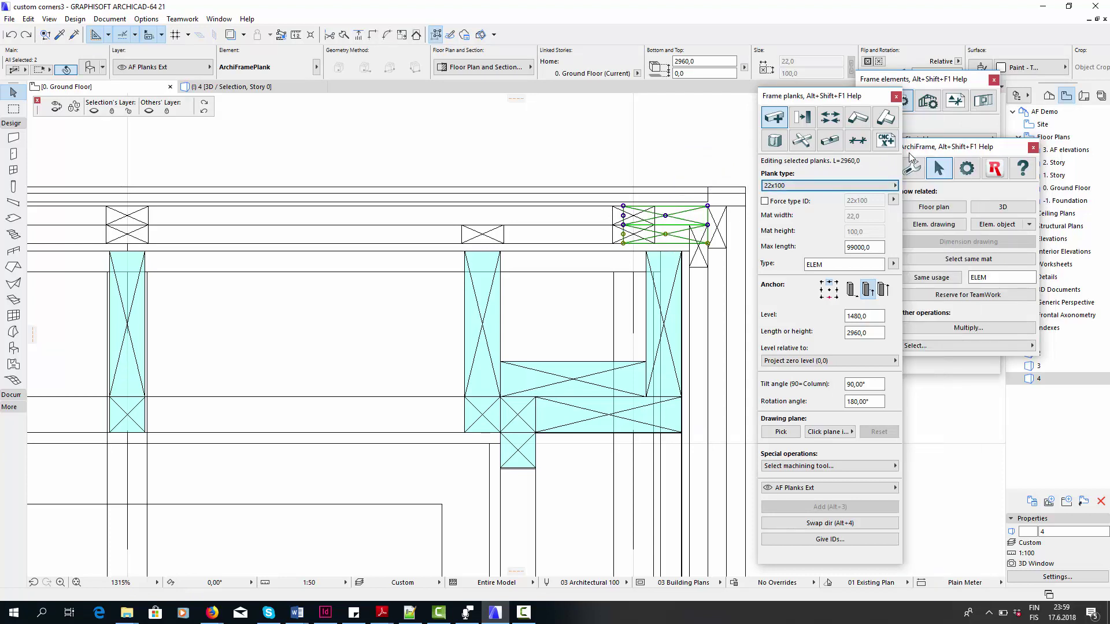
{"action": "left_click", "coordinate": [616, 210]}
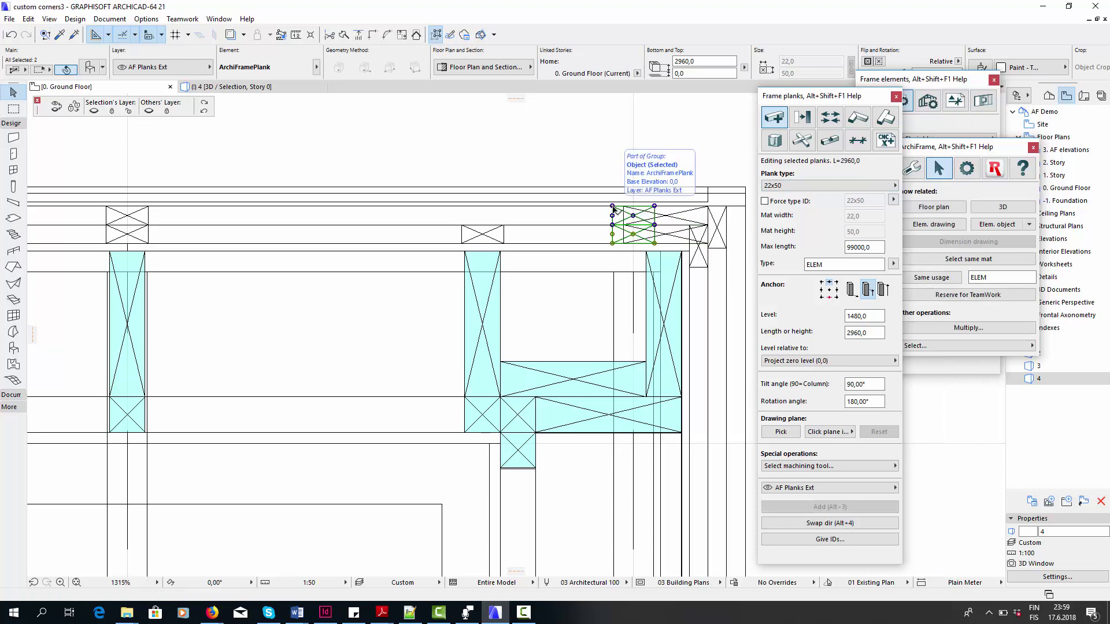
{"action": "left_click", "coordinate": [624, 150]}
Step: Copy the right stud as a 172x131 block plank, 400 long, placed onto the corner studs
{"action": "left_click", "coordinate": [657, 296]}
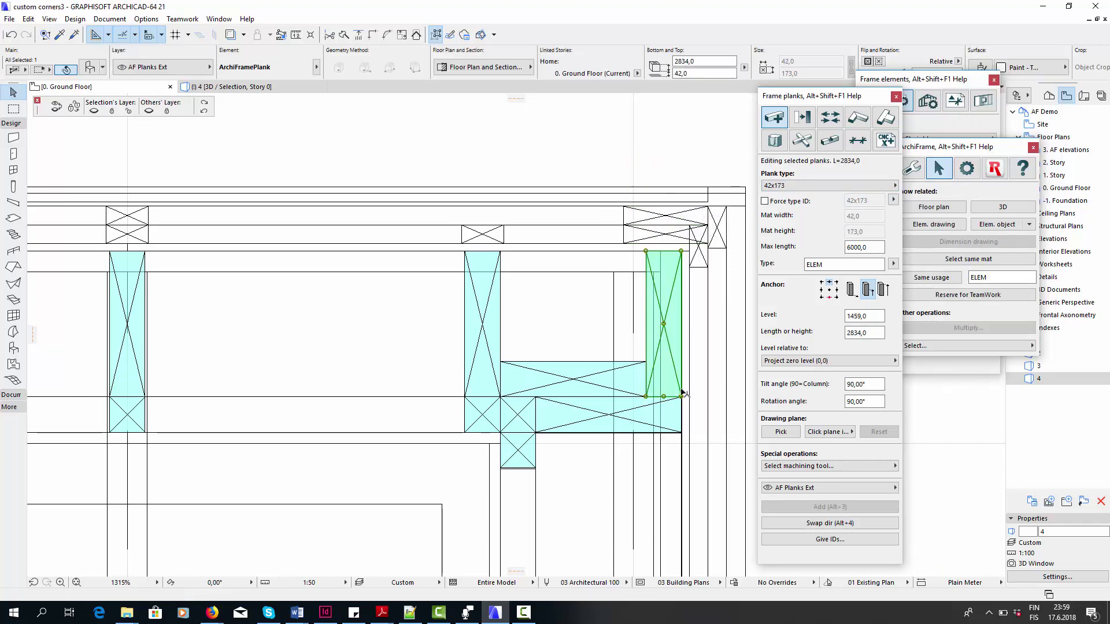
{"action": "left_click_drag", "start_coordinate": [684, 400], "coordinate": [646, 364]}
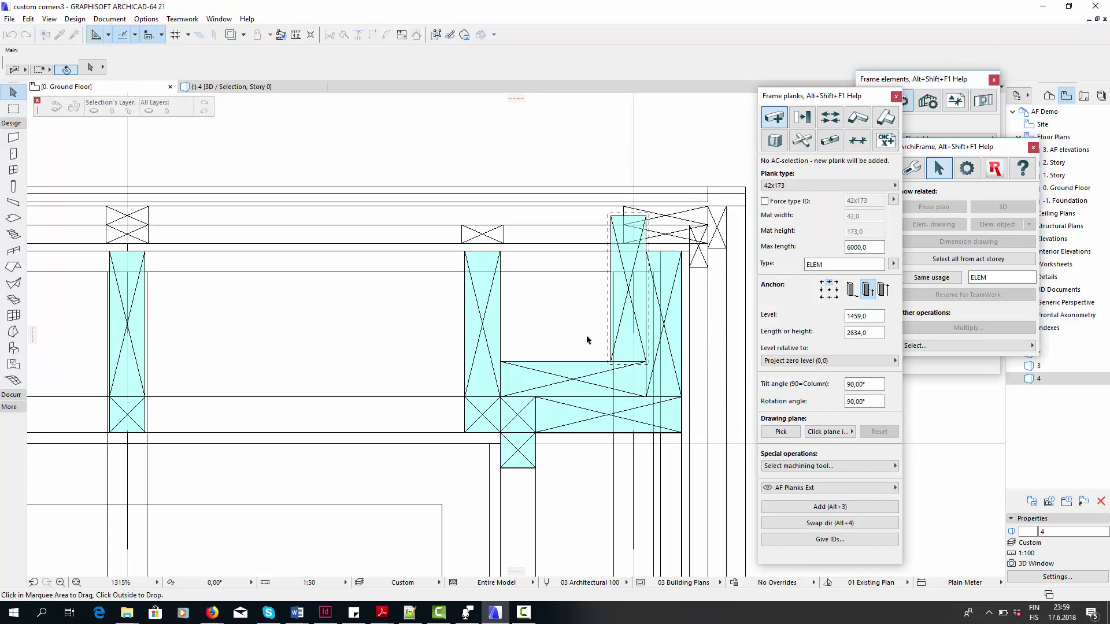
{"action": "left_click", "coordinate": [612, 219]}
{"action": "left_click", "coordinate": [884, 186]}
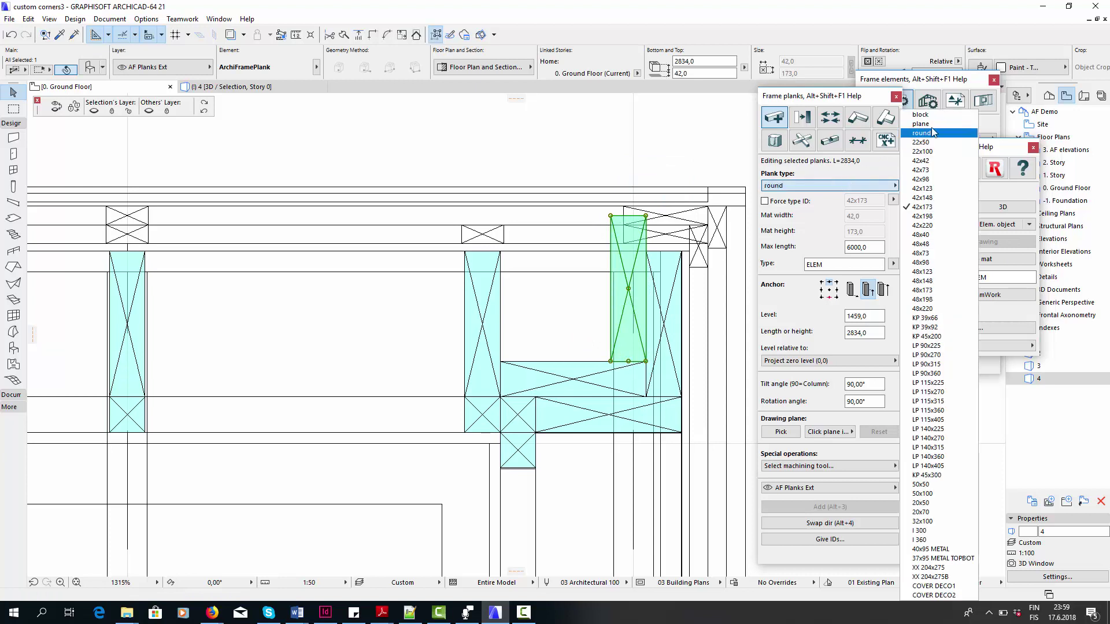
{"action": "key", "text": "b"}
{"action": "key", "text": "Return"}
{"action": "left_click", "coordinate": [866, 215]}
{"action": "type", "text": "172"}
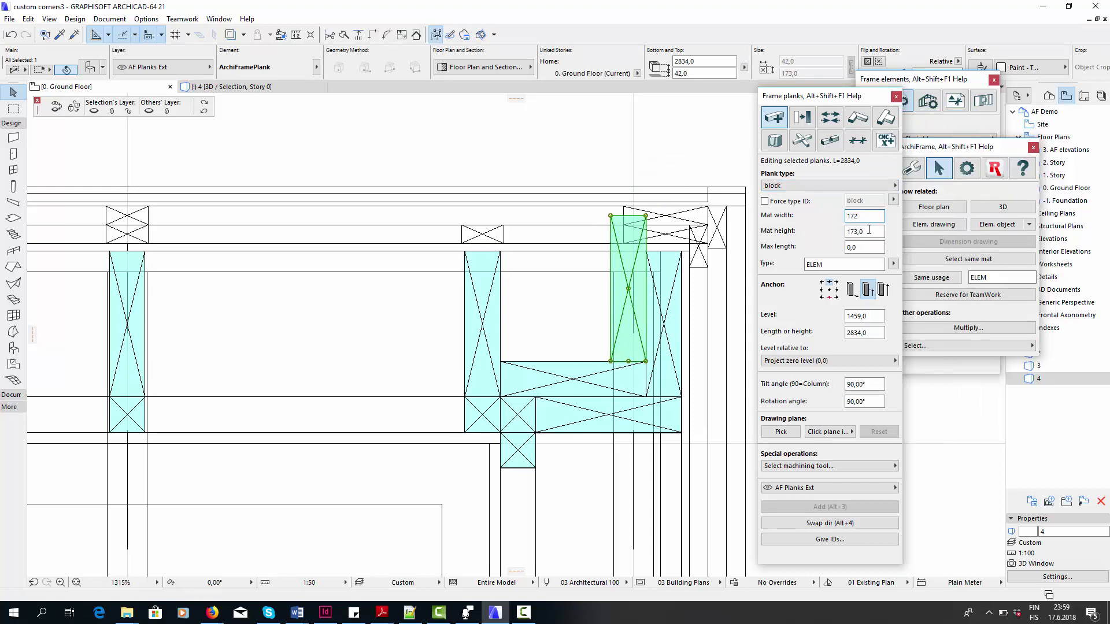
{"action": "key", "text": "Tab"}
{"action": "type", "text": "131"}
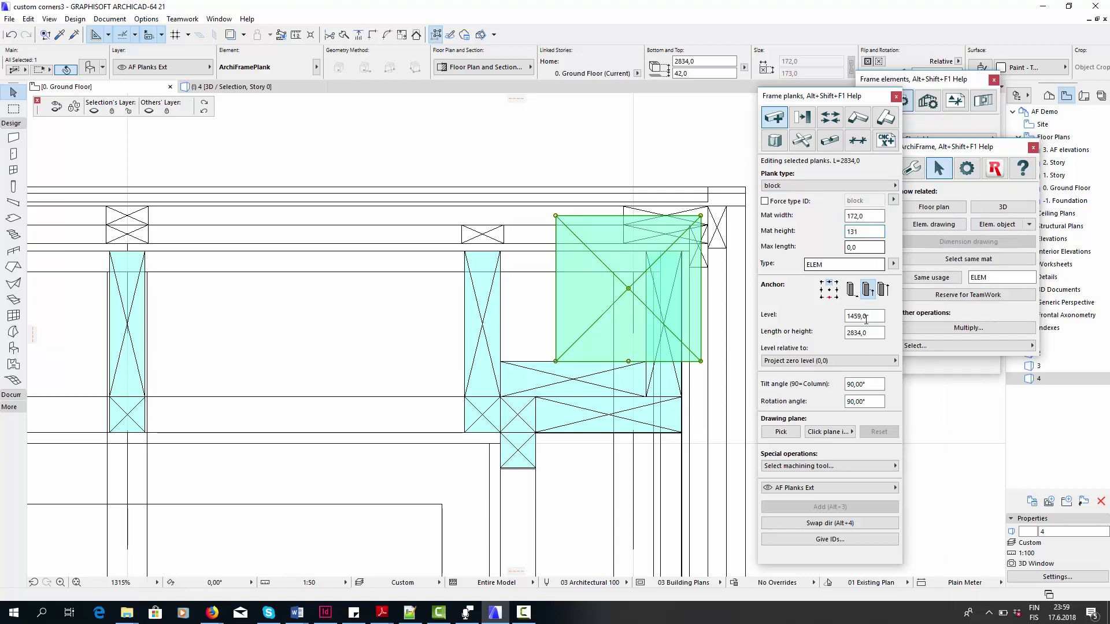
{"action": "left_click", "coordinate": [867, 331]}
{"action": "type", "text": "400"}
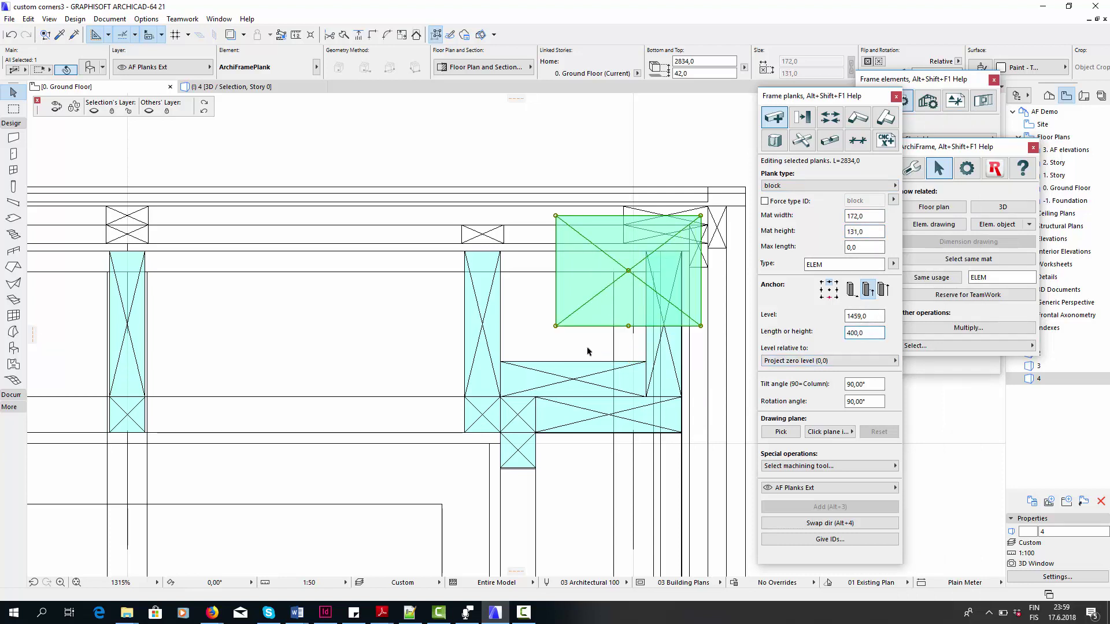
{"action": "left_click_drag", "start_coordinate": [555, 327], "coordinate": [501, 362]}
Step: Select the surrounding corner planks and show them in the 3D window
{"action": "left_click", "coordinate": [518, 377], "text": "shift"}
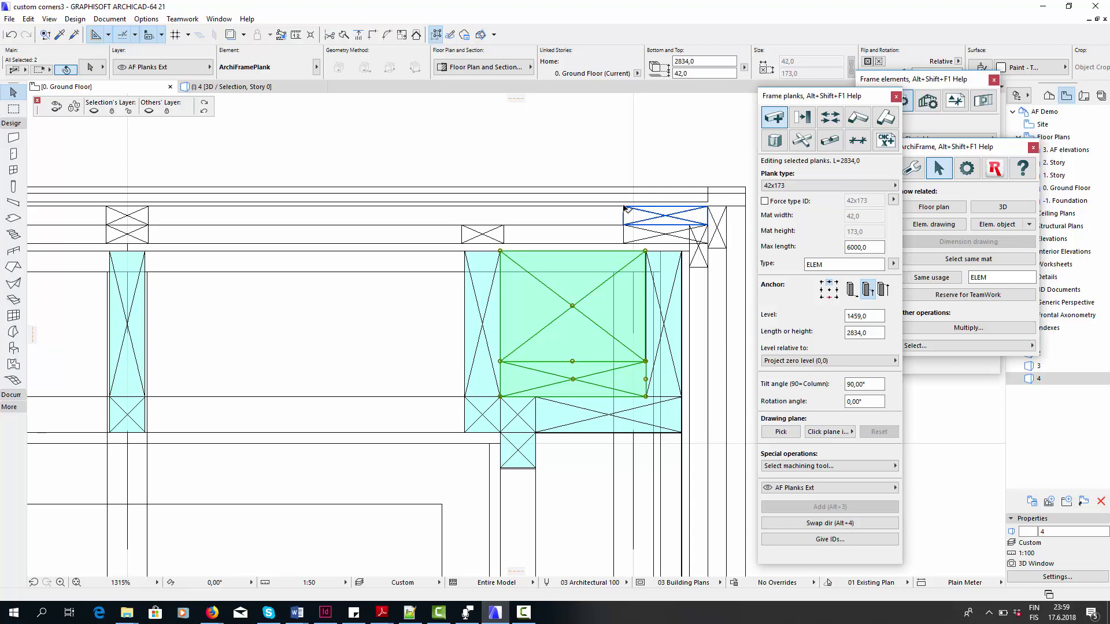
{"action": "left_click", "coordinate": [436, 34]}
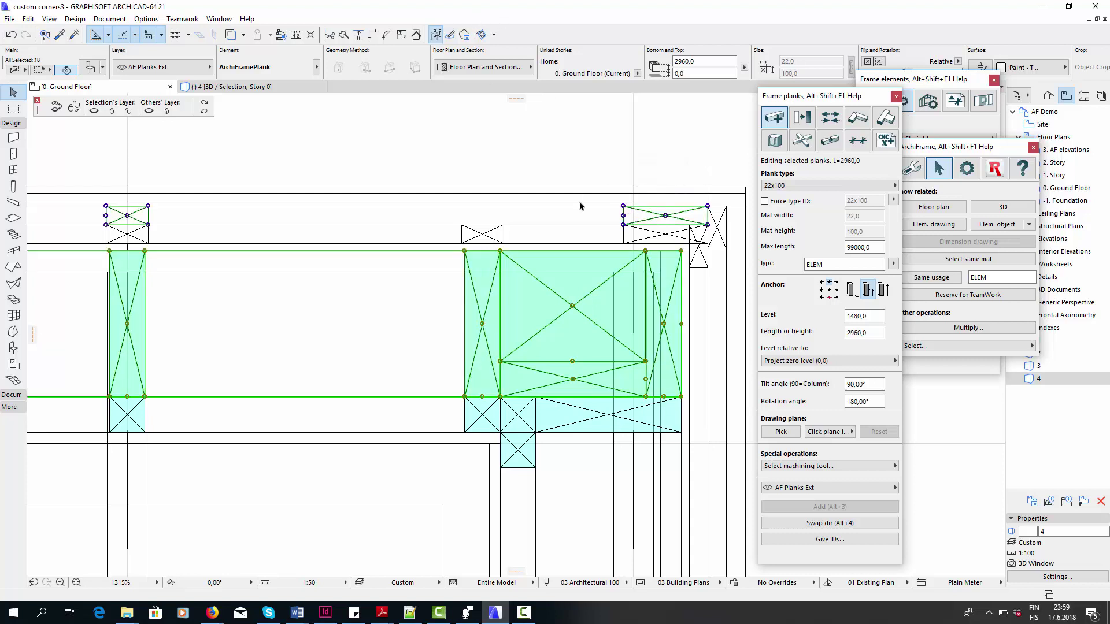
{"action": "left_click", "coordinate": [502, 227], "text": "shift"}
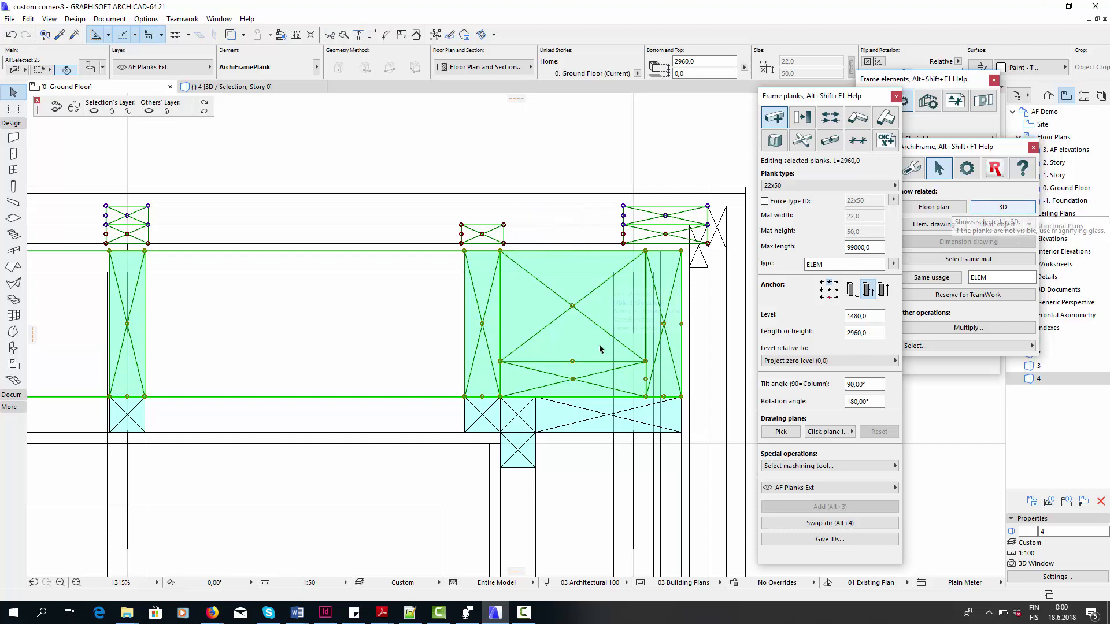
{"action": "left_click", "coordinate": [995, 209]}
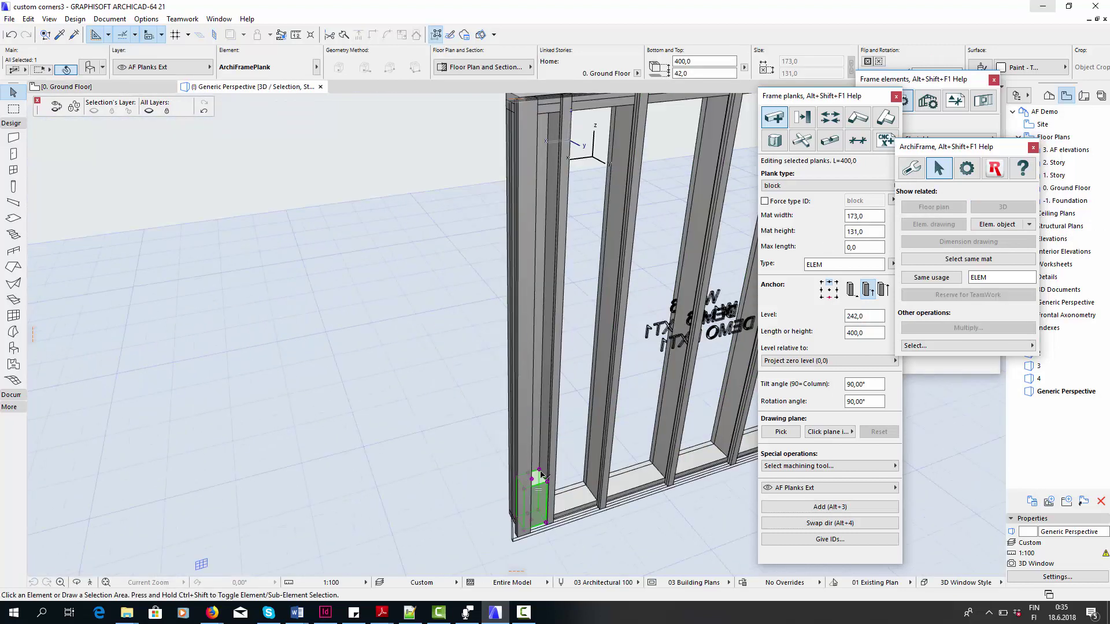
Step: Copy the 400-long block up to the stud's top and select both corner blocks
{"action": "left_click", "coordinate": [539, 473]}
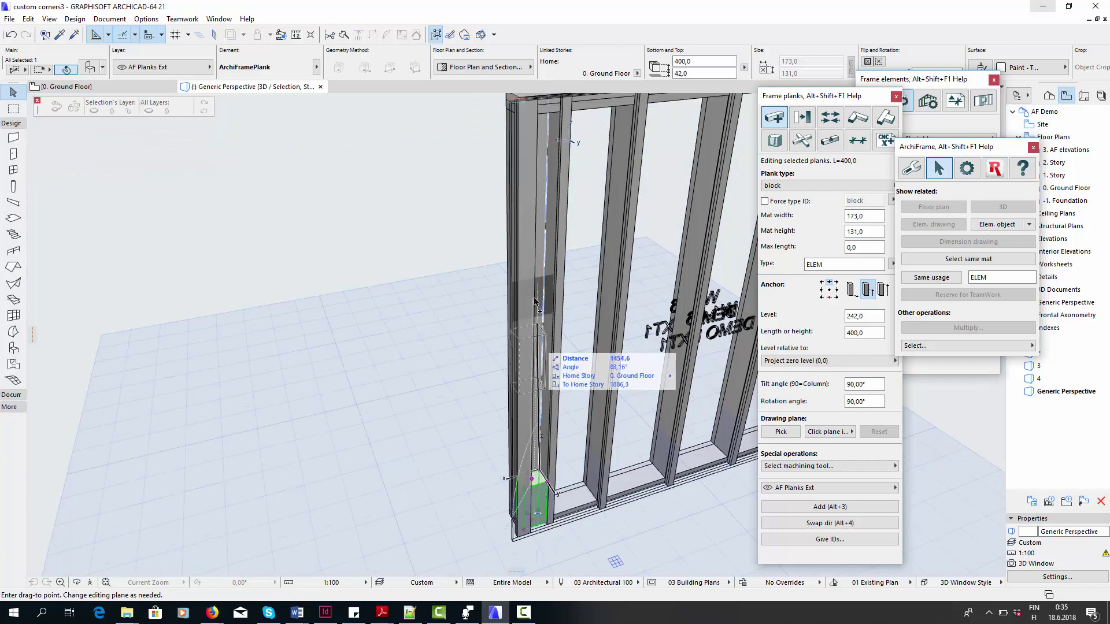
{"action": "left_click", "coordinate": [563, 116]}
{"action": "scroll", "coordinate": [496, 201], "scroll_direction": "up", "scroll_amount": 2}
{"action": "left_click", "coordinate": [497, 199], "text": "shift"}
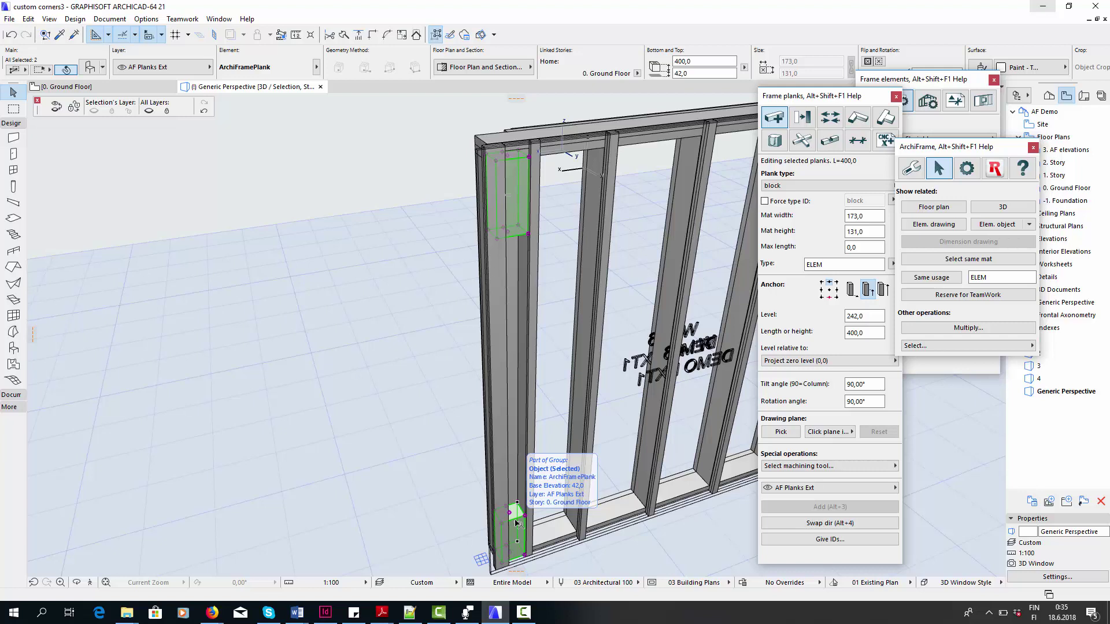
Step: Change both corner blocks' Group parameter from vertical_force to edge in the settings
{"action": "double_click", "coordinate": [517, 523]}
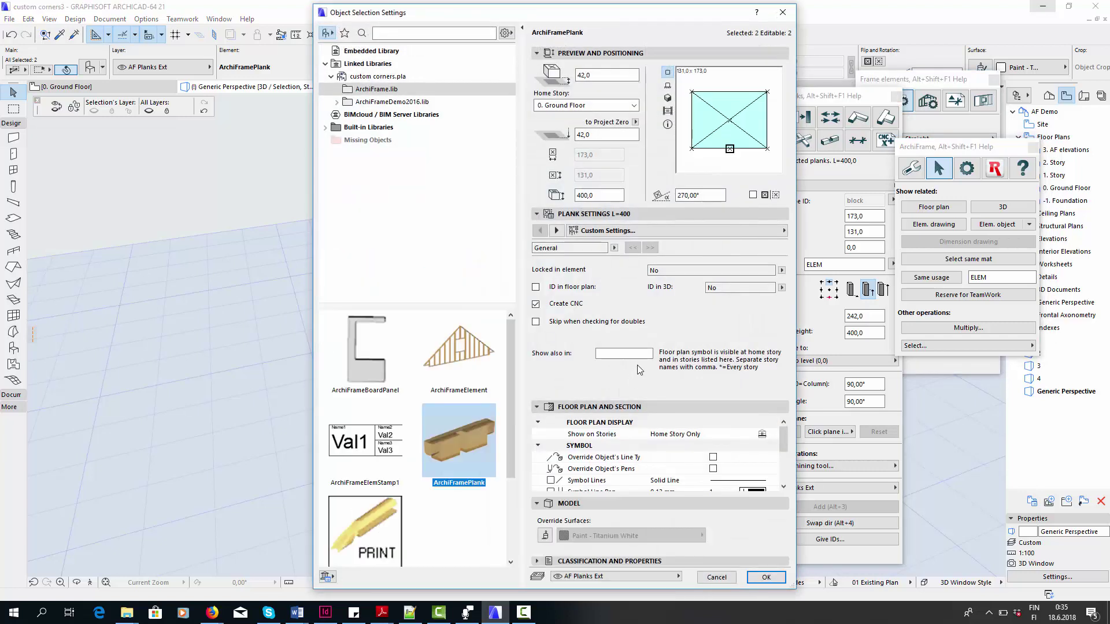
{"action": "left_click", "coordinate": [626, 231]}
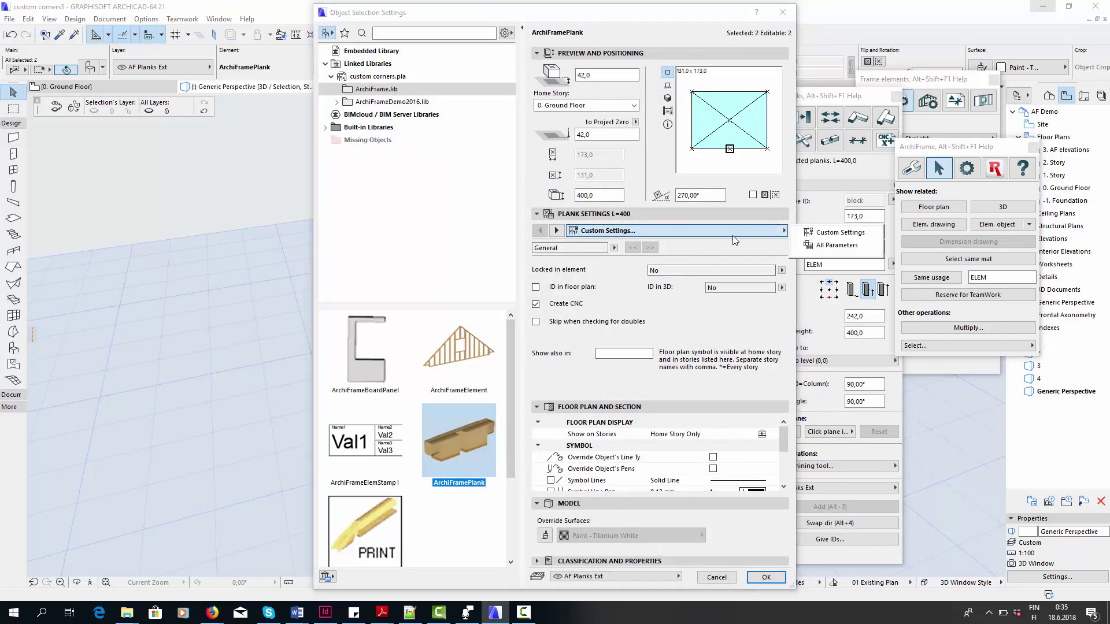
{"action": "left_click", "coordinate": [810, 245]}
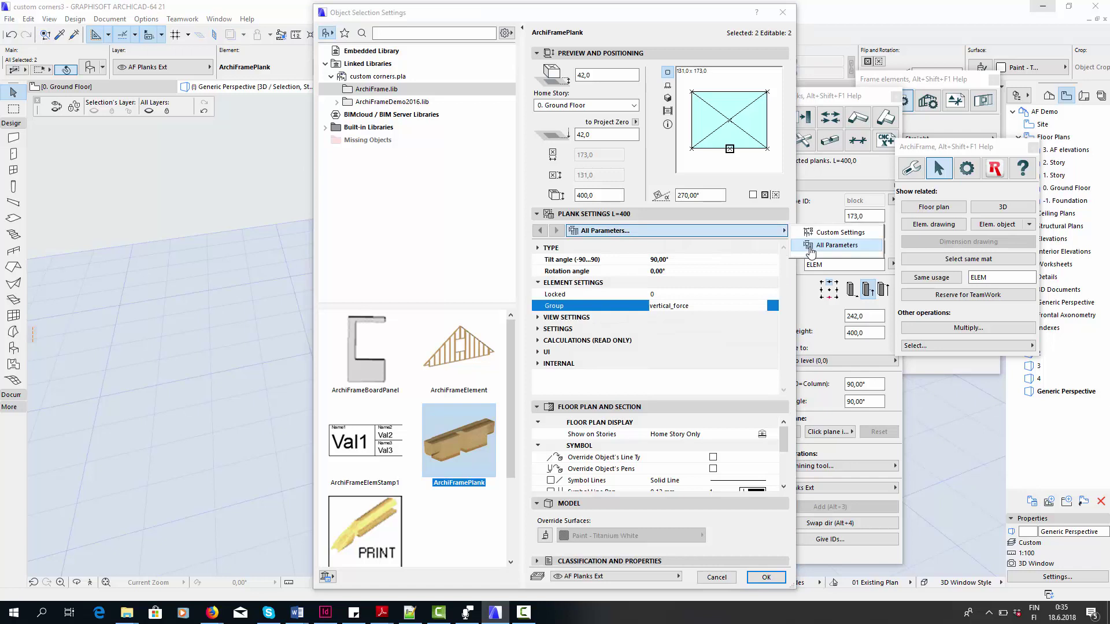
{"action": "left_click", "coordinate": [701, 304]}
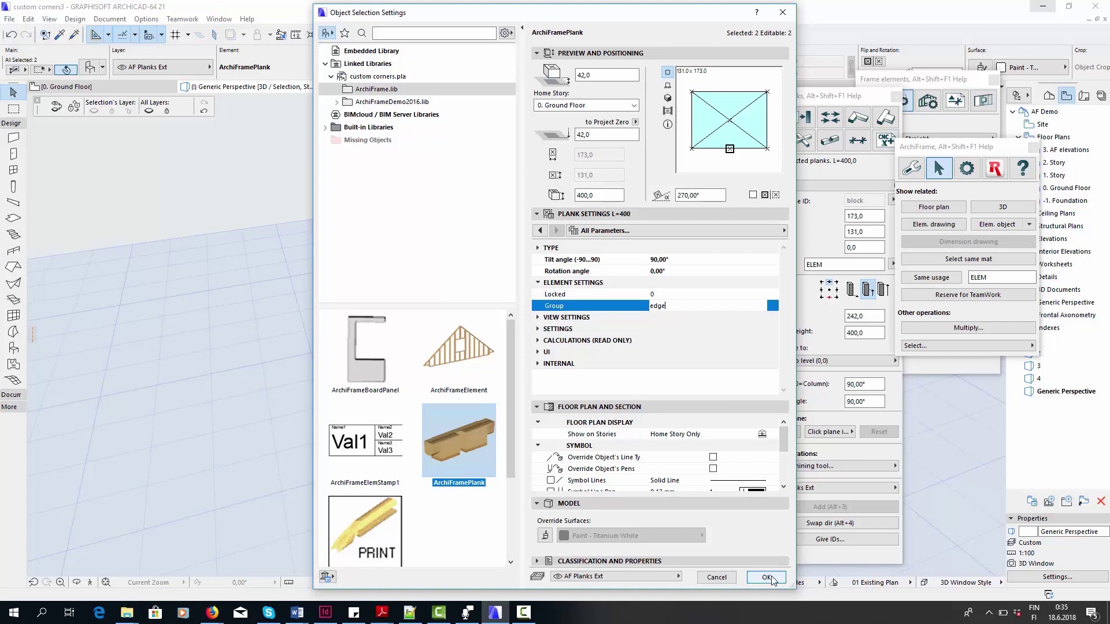
{"action": "left_click", "coordinate": [767, 577]}
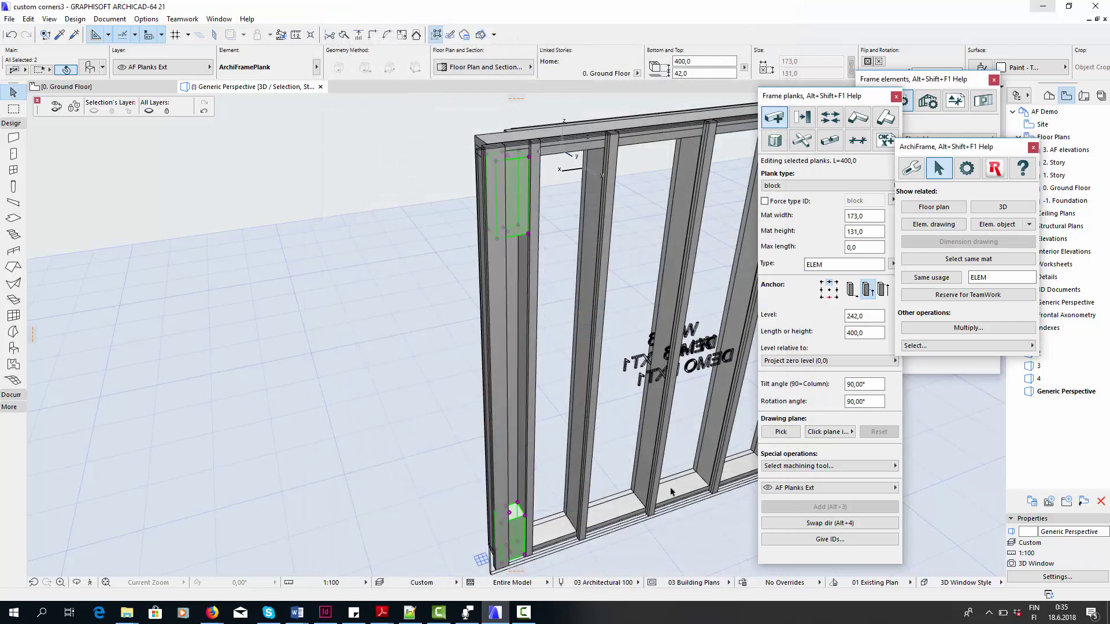
{"action": "key", "text": "o"}
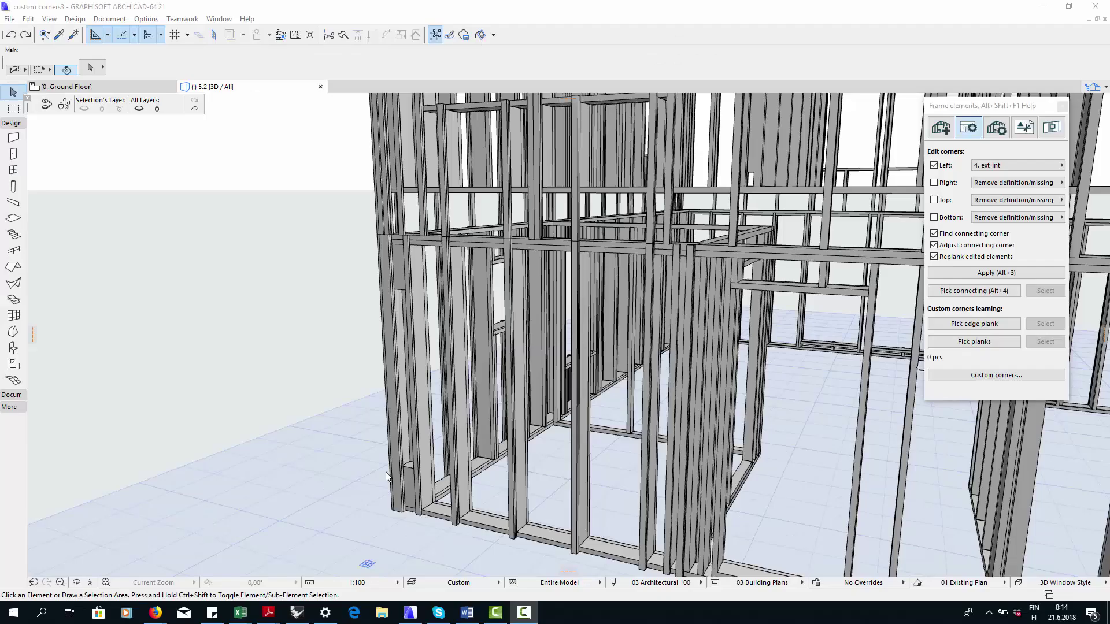
{"action": "scroll", "coordinate": [382, 480], "scroll_direction": "up", "scroll_amount": 5}
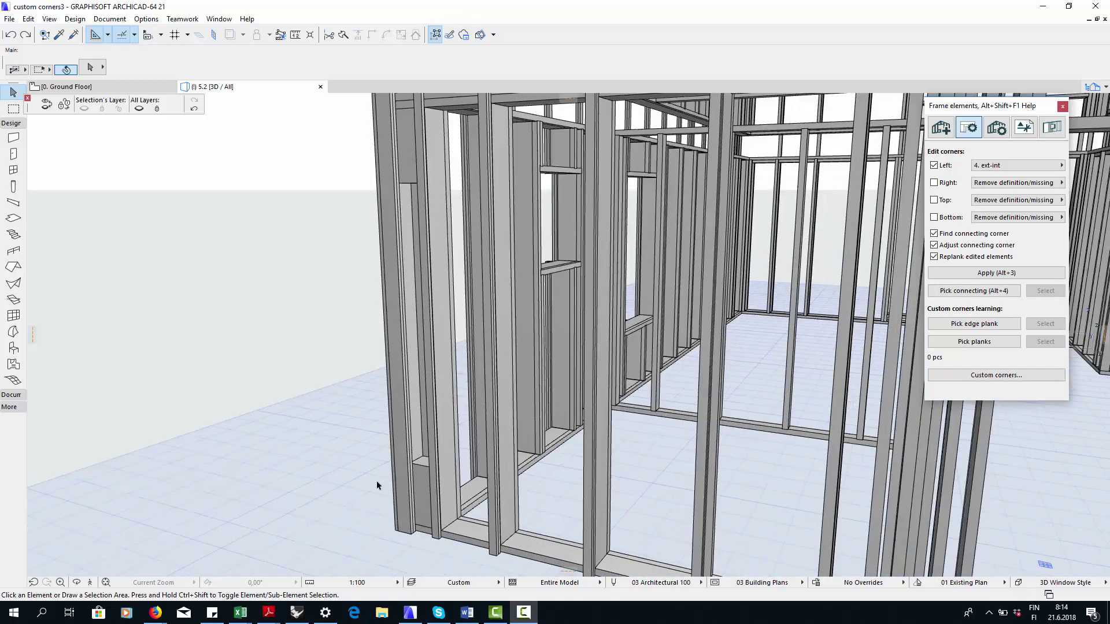
Step: Register the corner's edge stud as the picked edge plank
{"action": "key", "text": "t"}
{"action": "left_click", "coordinate": [417, 442]}
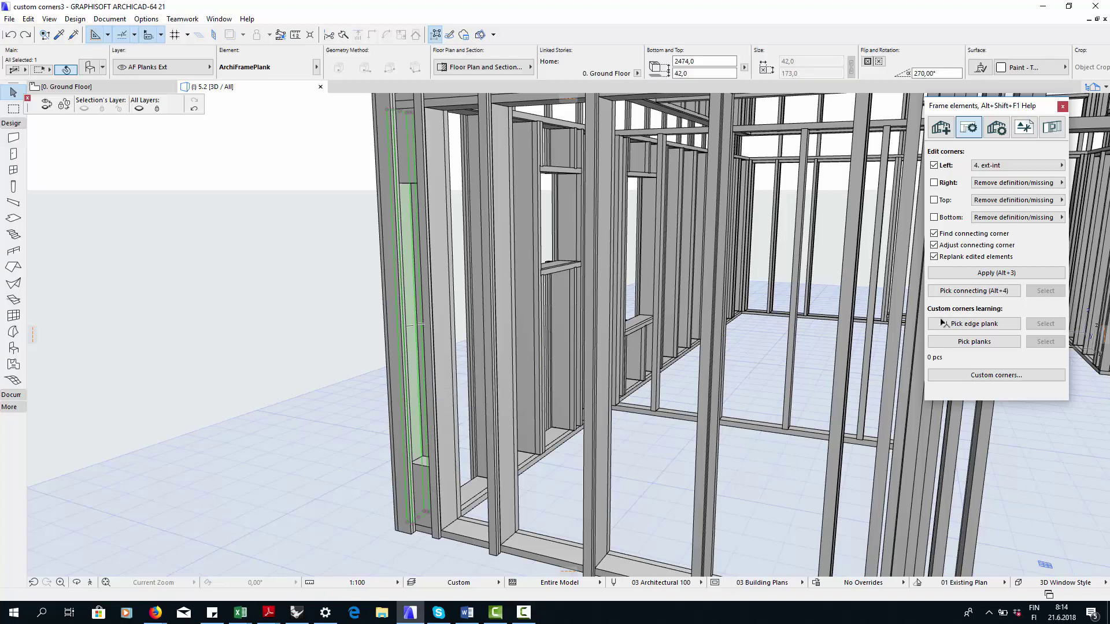
{"action": "left_click", "coordinate": [976, 324]}
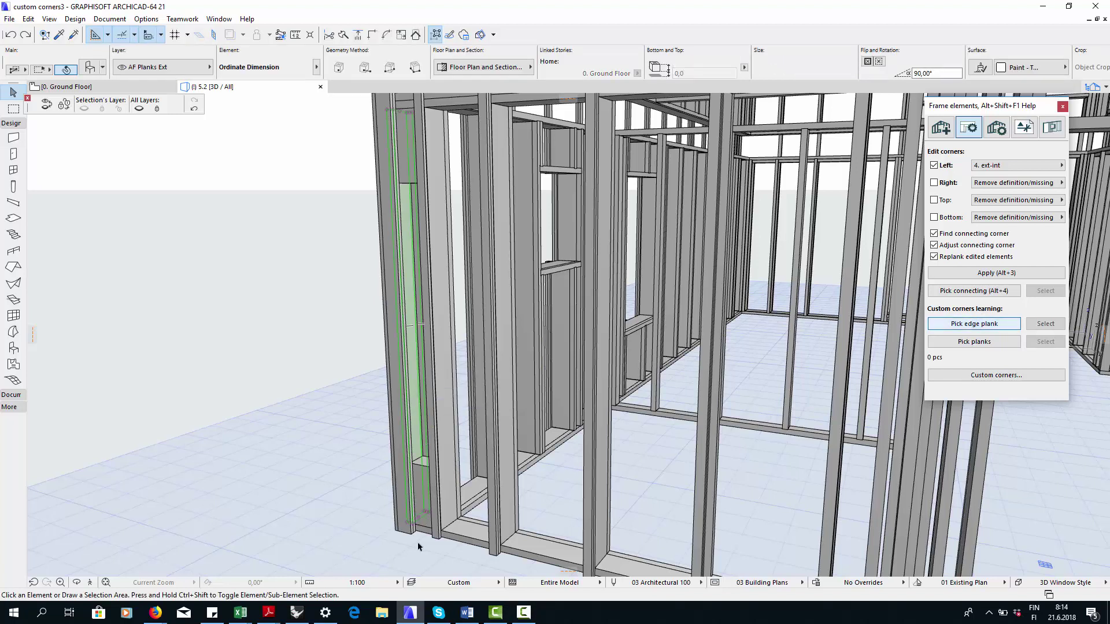
Step: Register the eight corner planks as picked pieces, then select the connecting corner's stud
{"action": "scroll", "coordinate": [421, 509], "scroll_direction": "up", "scroll_amount": 5}
{"action": "left_click", "coordinate": [392, 461]}
{"action": "left_click", "coordinate": [342, 439]}
{"action": "left_click", "coordinate": [646, 477], "text": "shift"}
{"action": "left_click", "coordinate": [542, 313], "text": "shift"}
{"action": "left_click", "coordinate": [772, 316], "text": "shift"}
{"action": "scroll", "coordinate": [525, 421], "scroll_direction": "down", "scroll_amount": 3}
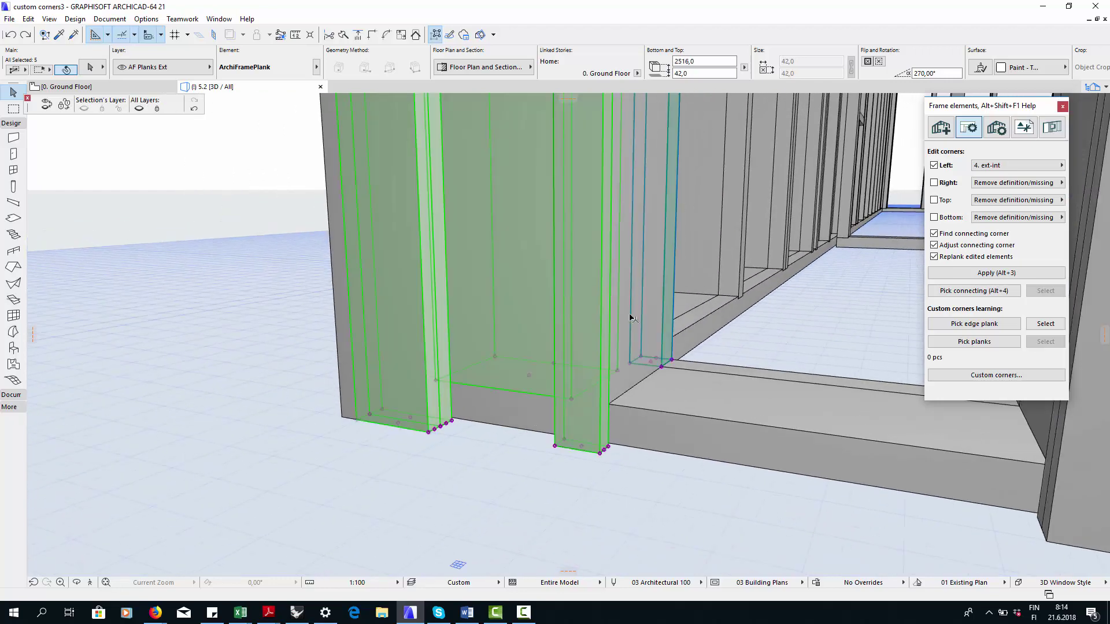
{"action": "left_click", "coordinate": [671, 355], "text": "shift"}
{"action": "scroll", "coordinate": [391, 477], "scroll_direction": "down", "scroll_amount": 5}
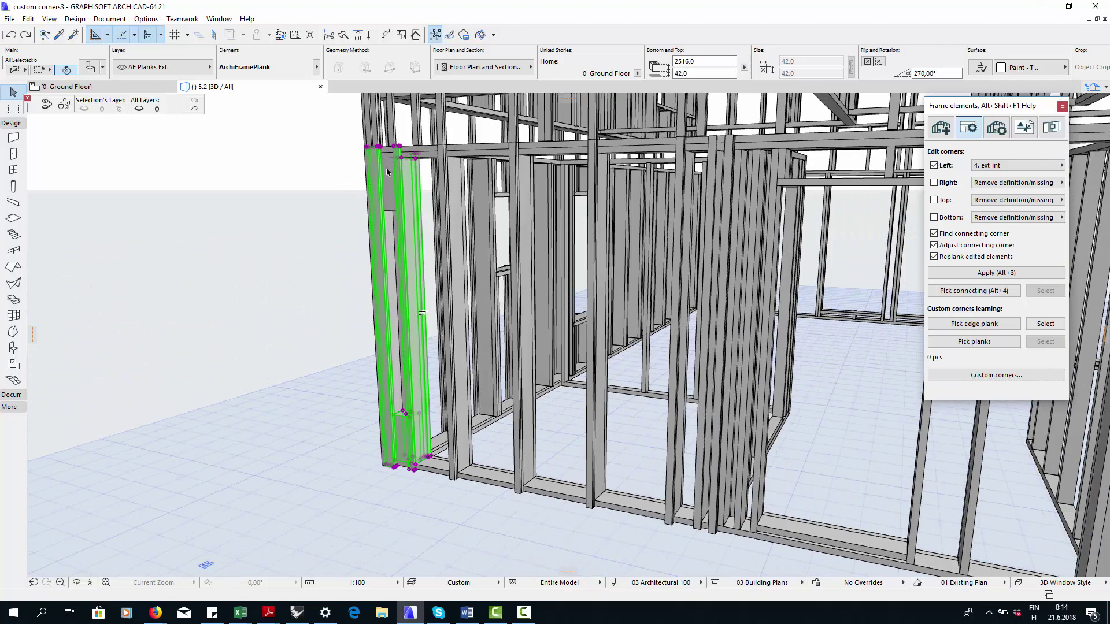
{"action": "scroll", "coordinate": [386, 167], "scroll_direction": "up", "scroll_amount": 3}
{"action": "left_click", "coordinate": [399, 205], "text": "shift"}
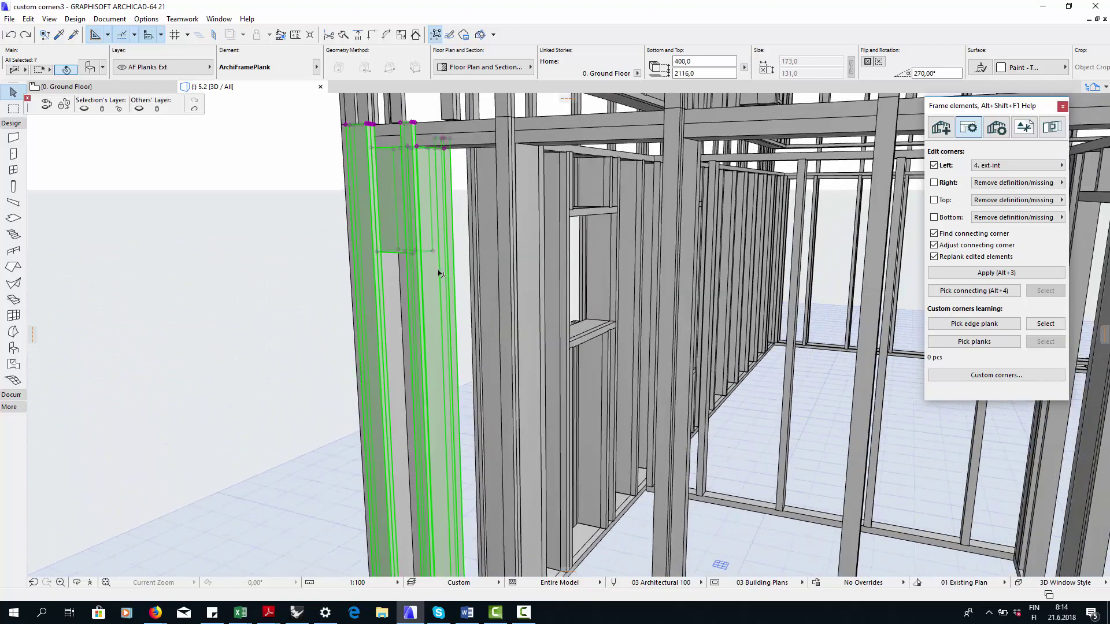
{"action": "middle_click_drag", "start_coordinate": [405, 287], "coordinate": [408, 279], "text": "shift"}
{"action": "left_click", "coordinate": [409, 280], "text": "shift"}
{"action": "left_click", "coordinate": [975, 342]}
{"action": "middle_click_drag", "start_coordinate": [397, 422], "coordinate": [471, 418], "text": "shift"}
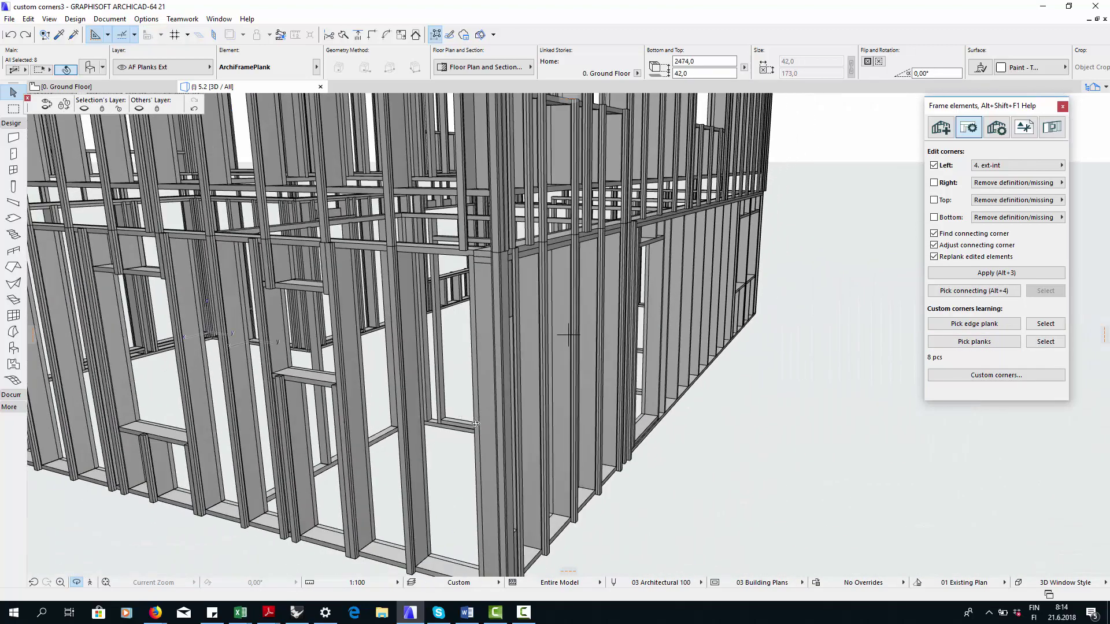
{"action": "left_click", "coordinate": [412, 446]}
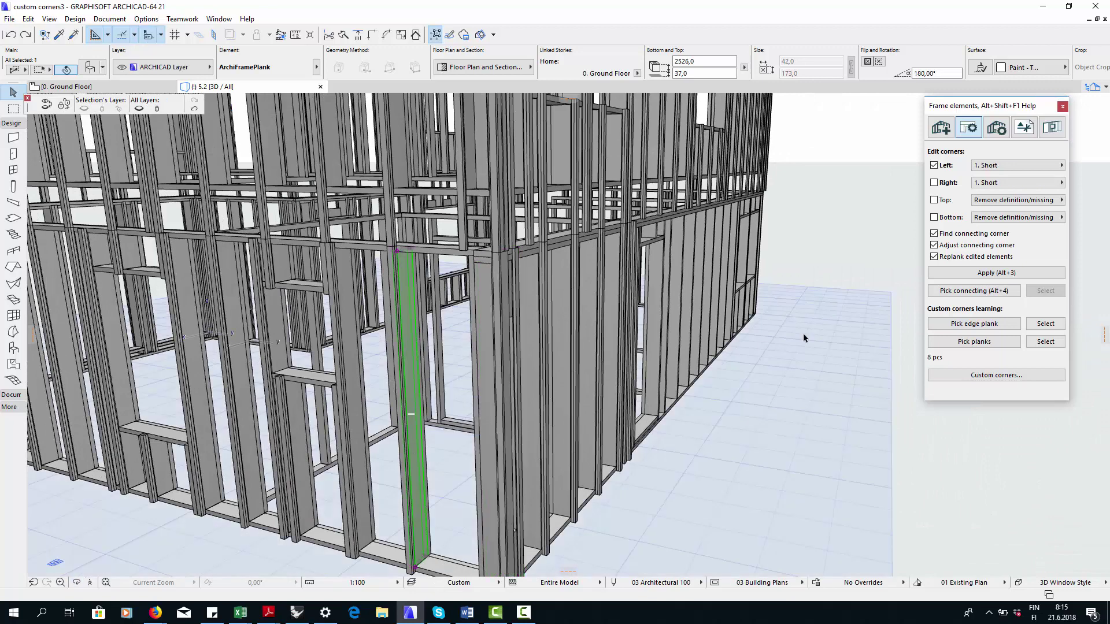
Step: Pick the connecting stud and create '1. Long U with blockers' linked to 1. Short, learned from picks
{"action": "left_click", "coordinate": [967, 291]}
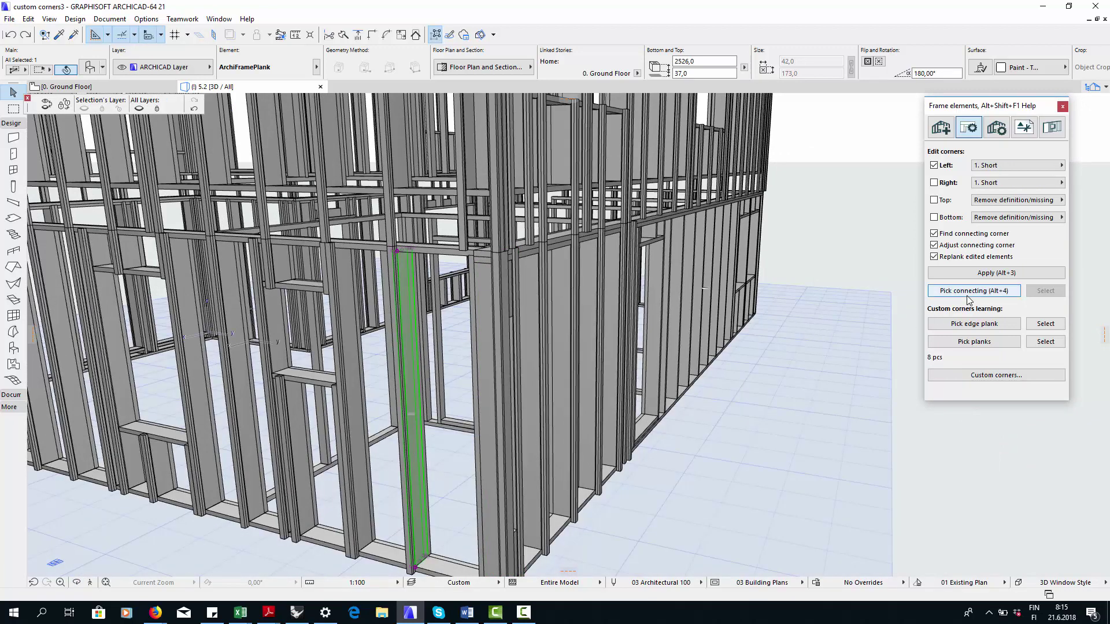
{"action": "left_click", "coordinate": [977, 374]}
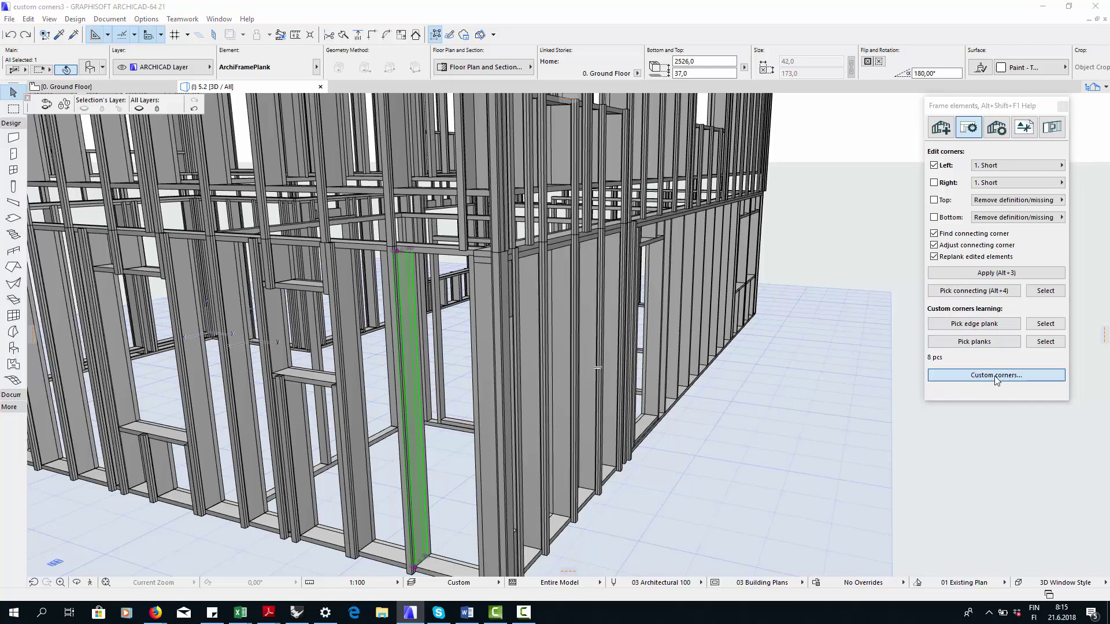
{"action": "left_click", "coordinate": [483, 101]}
{"action": "double_click", "coordinate": [586, 223]}
{"action": "type", "text": "1. Long U with blockers"}
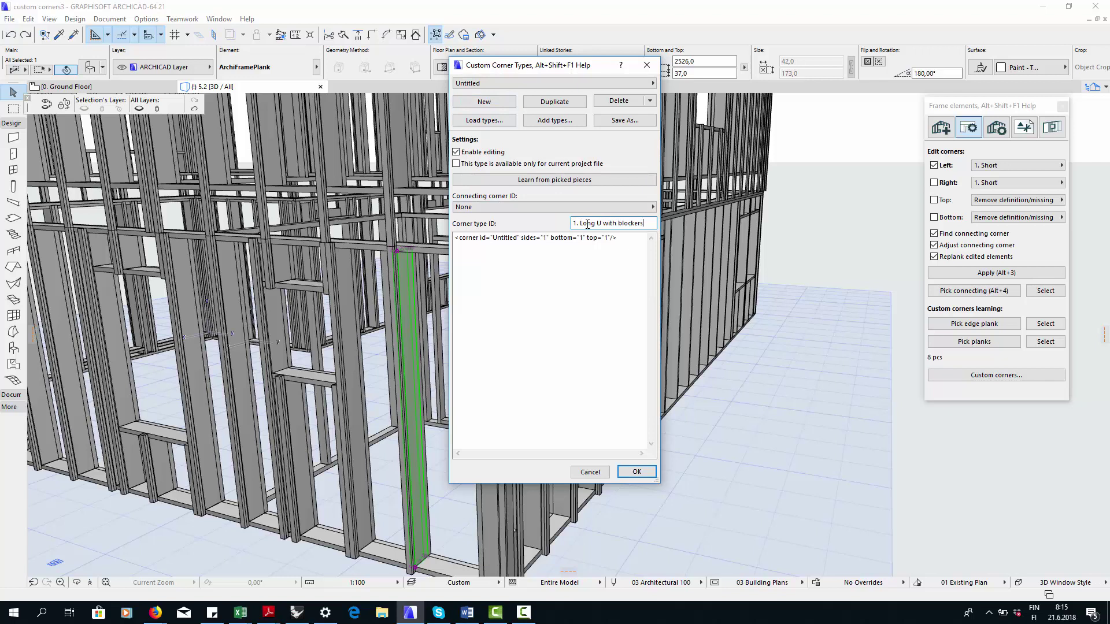
{"action": "left_click", "coordinate": [624, 208]}
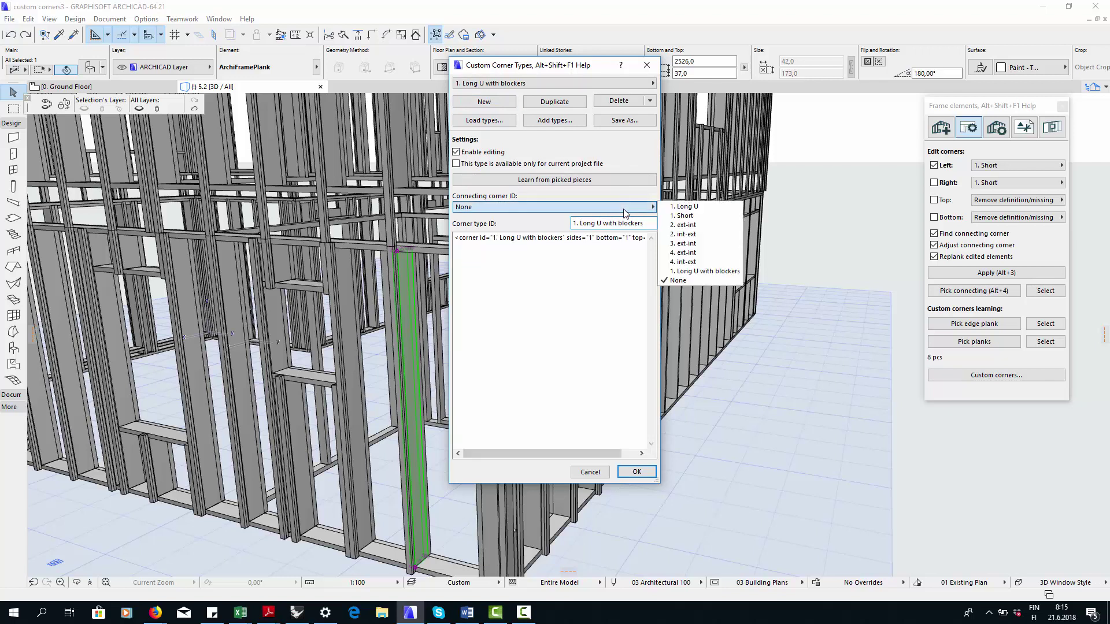
{"action": "left_click", "coordinate": [673, 217]}
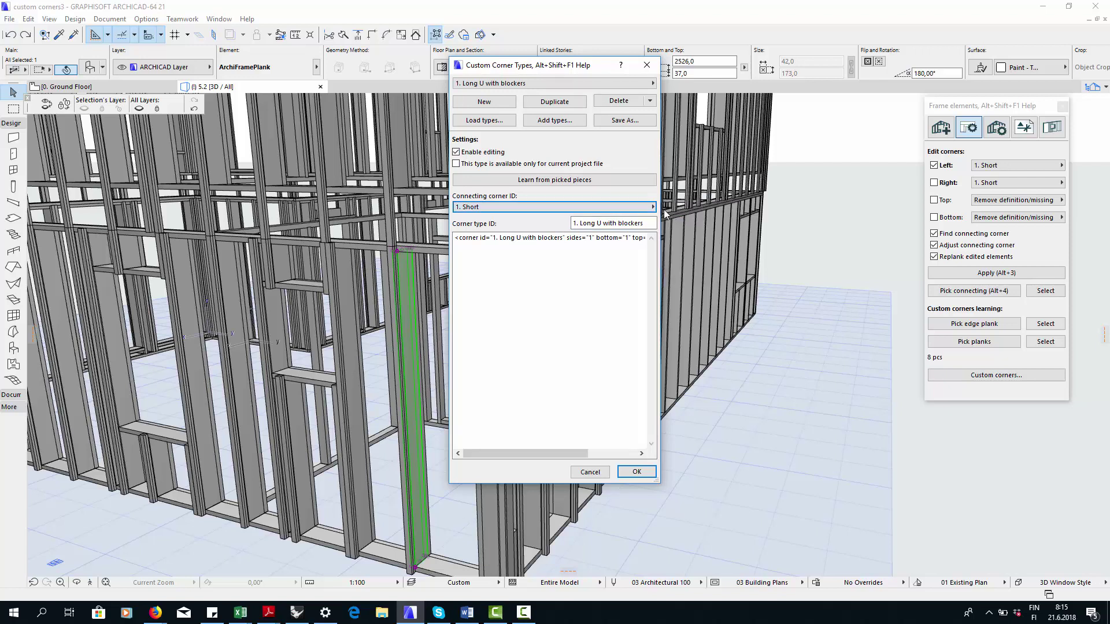
{"action": "left_click", "coordinate": [632, 183]}
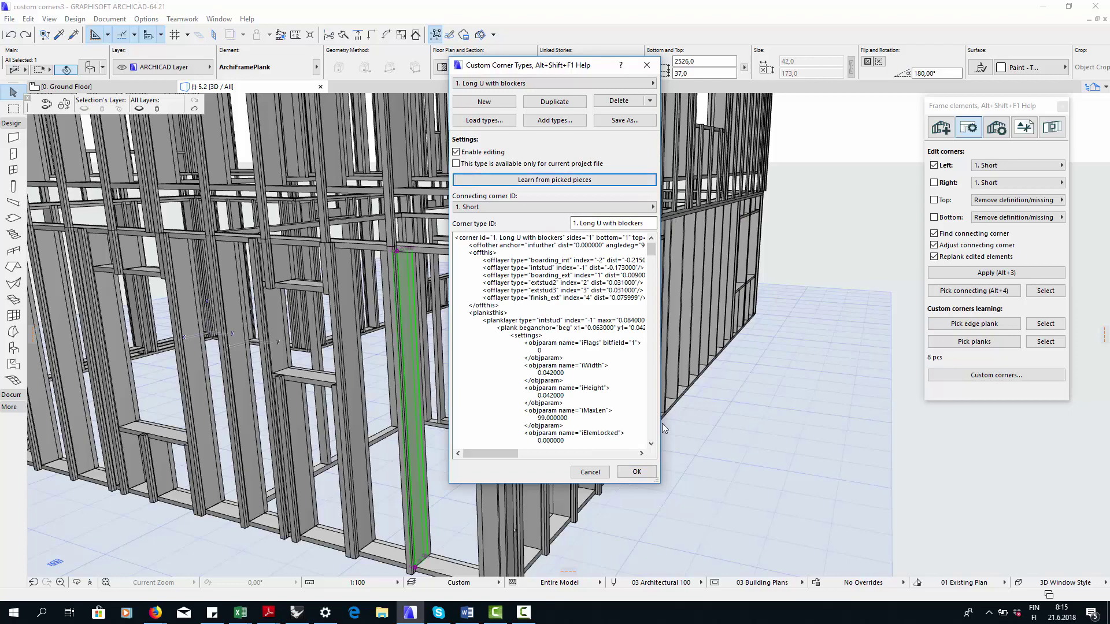
{"action": "left_click", "coordinate": [636, 472]}
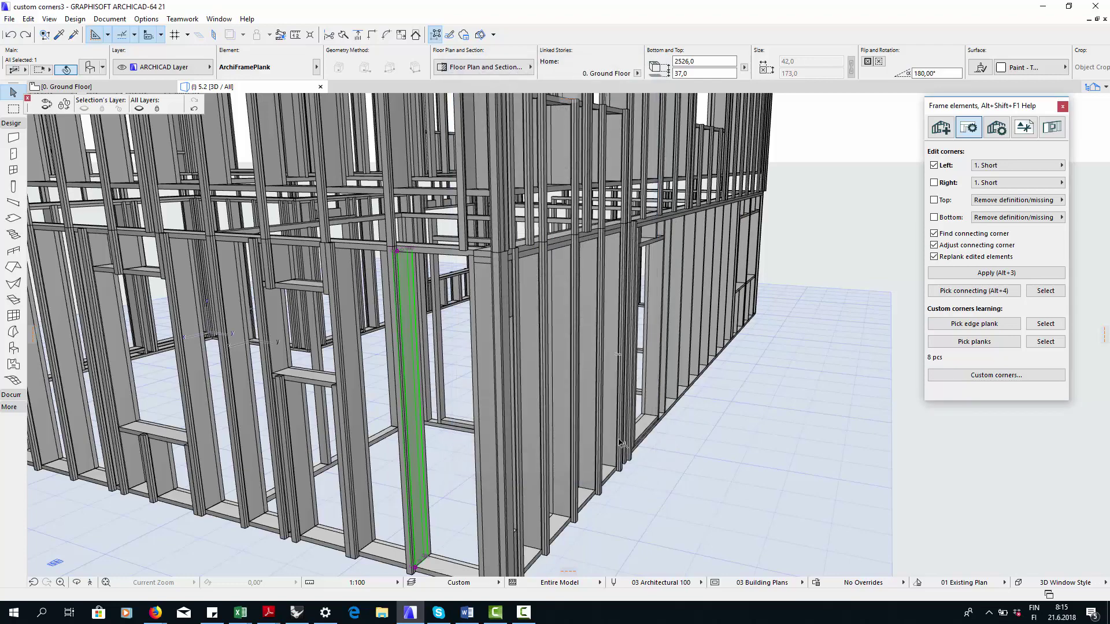
{"action": "scroll", "coordinate": [249, 421], "scroll_direction": "down", "scroll_amount": 5}
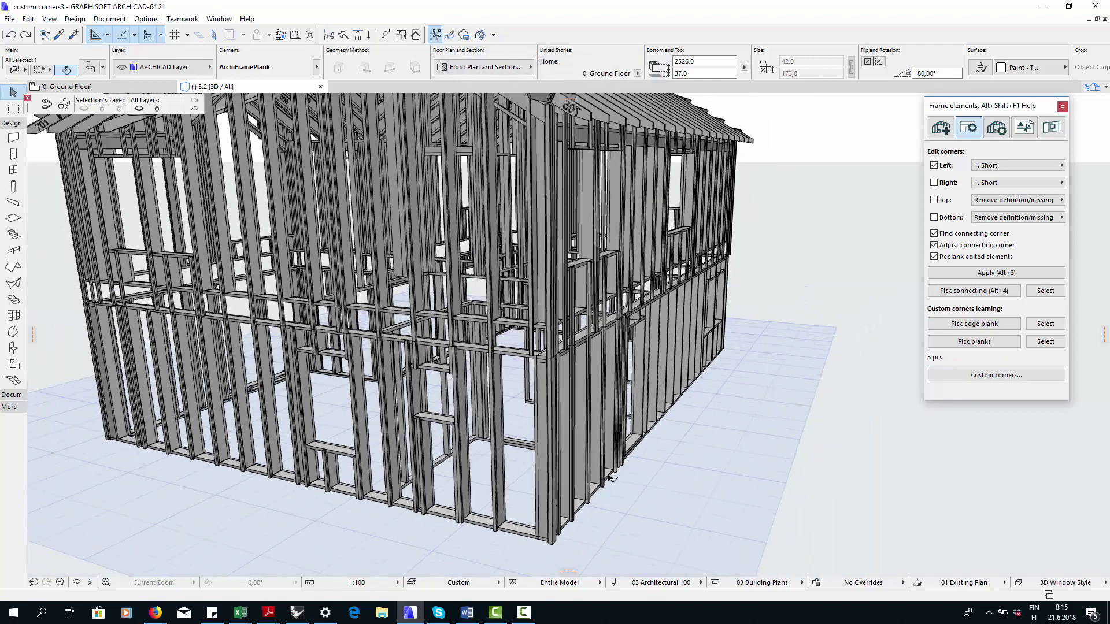
{"action": "scroll", "coordinate": [255, 424], "scroll_direction": "up", "scroll_amount": 10}
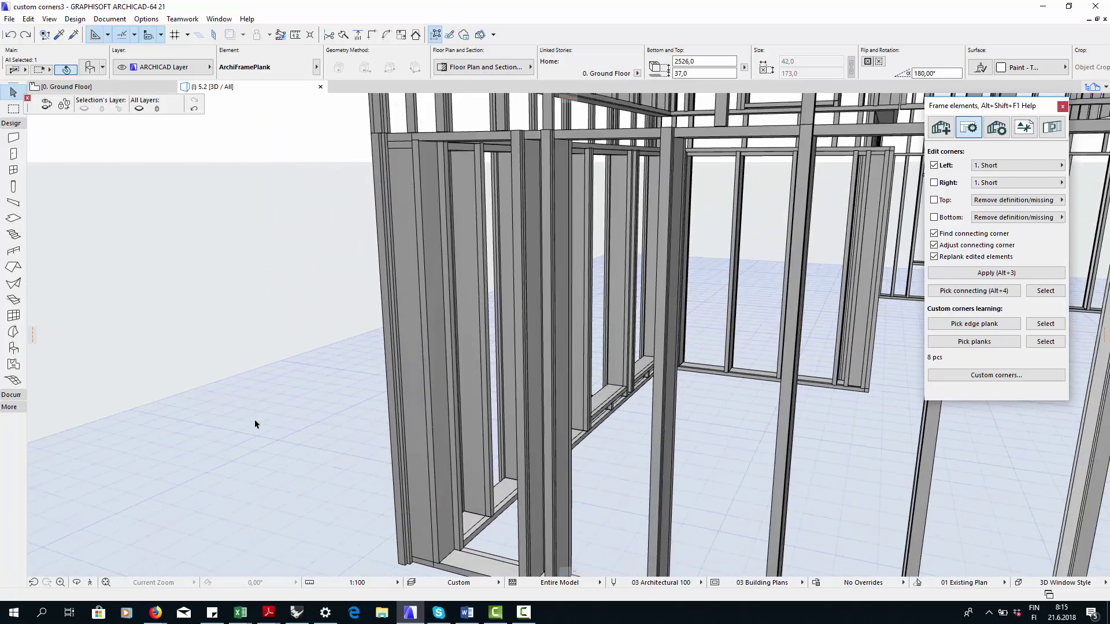
{"action": "middle_click_drag", "start_coordinate": [255, 424], "coordinate": [655, 514], "text": "shift"}
{"action": "scroll", "coordinate": [514, 500], "scroll_direction": "down", "scroll_amount": 10}
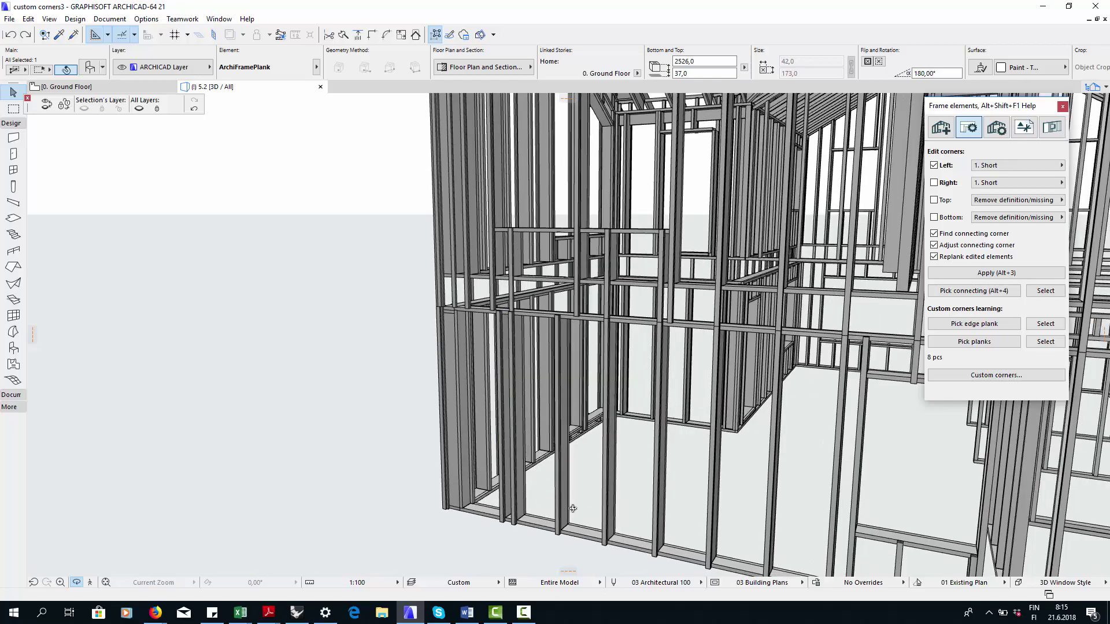
{"action": "scroll", "coordinate": [604, 489], "scroll_direction": "up", "scroll_amount": 10}
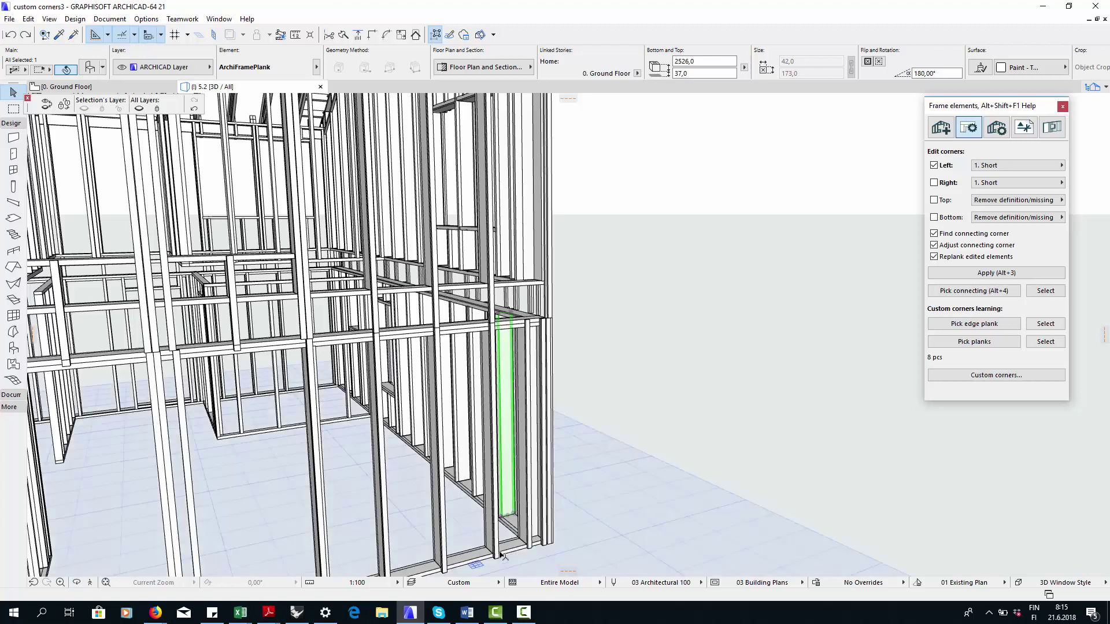
Step: Select the corner wall stud and apply 1. Long U with blockers as its left corner
{"action": "key", "text": "Escape"}
{"action": "left_click", "coordinate": [490, 540]}
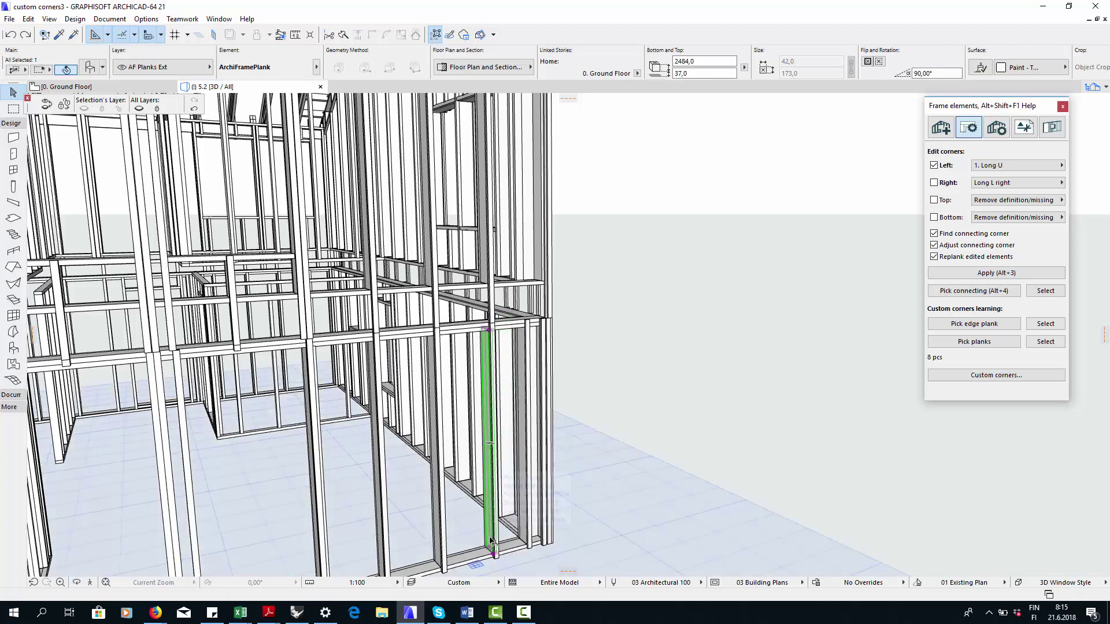
{"action": "left_click", "coordinate": [1018, 165]}
{"action": "left_click", "coordinate": [962, 197]}
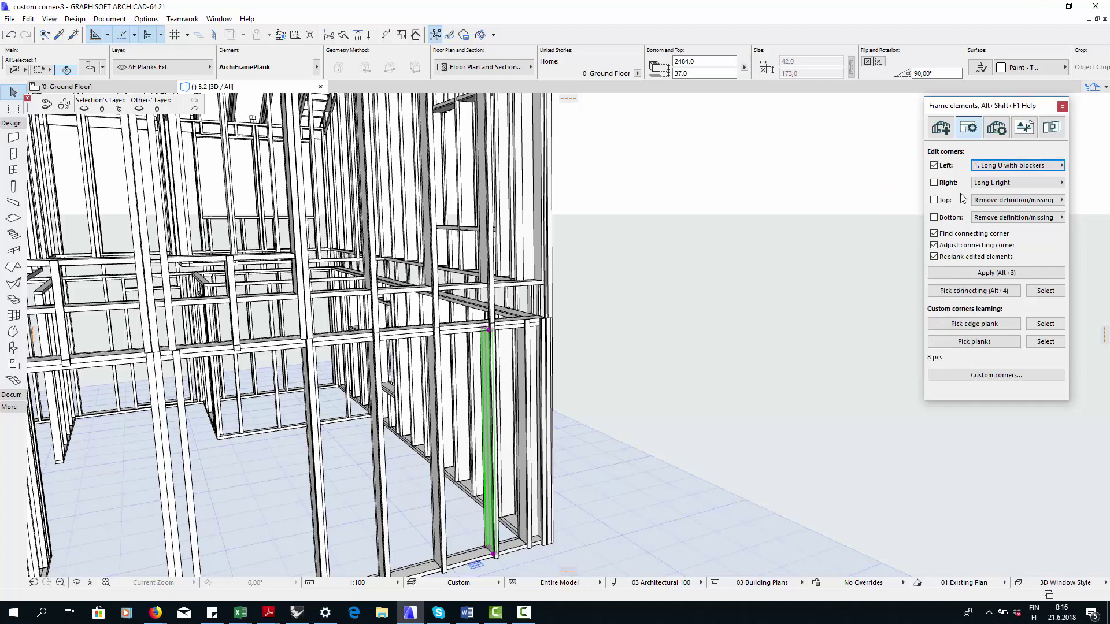
{"action": "left_click", "coordinate": [990, 274]}
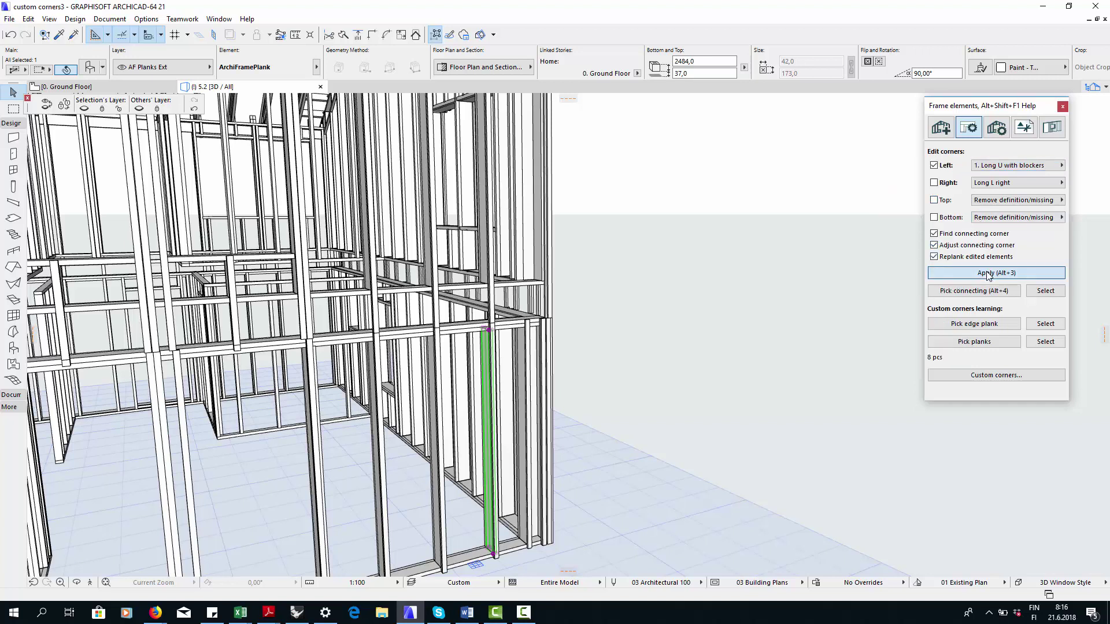
{"action": "left_click", "coordinate": [941, 127]}
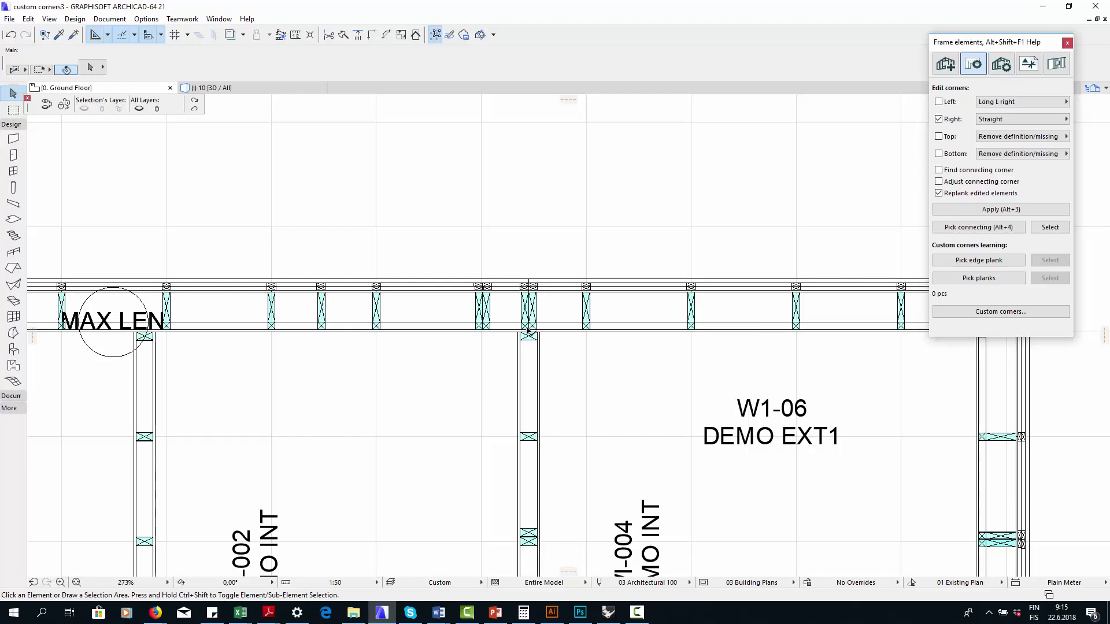
Step: Move the small plank below the wall junction up onto the junction
{"action": "scroll", "coordinate": [527, 330], "scroll_direction": "up", "scroll_amount": 10}
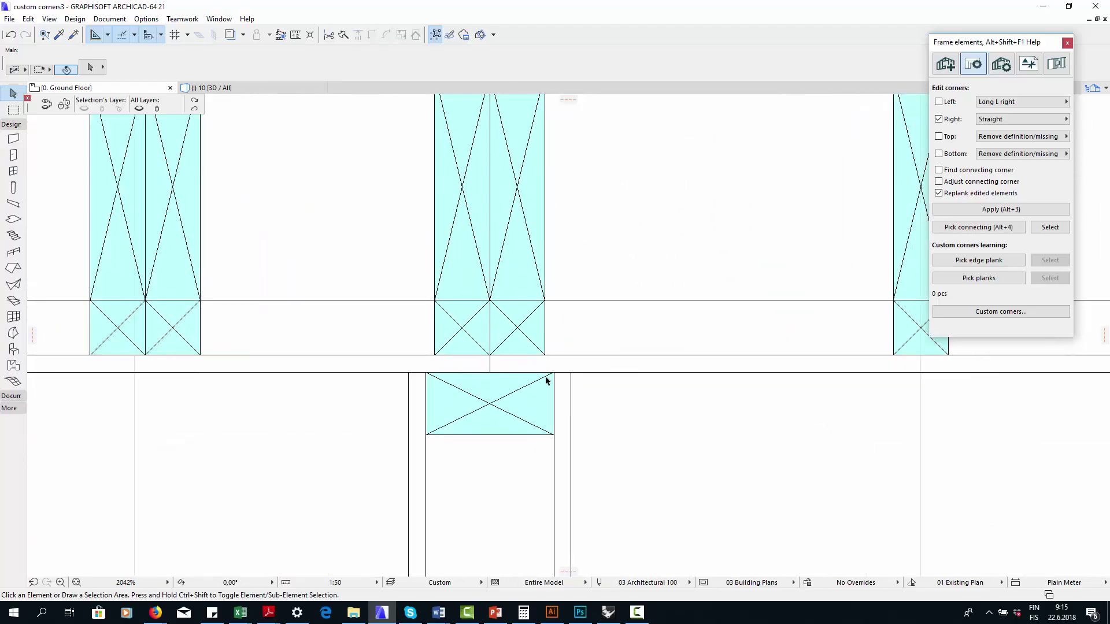
{"action": "left_click", "coordinate": [536, 398]}
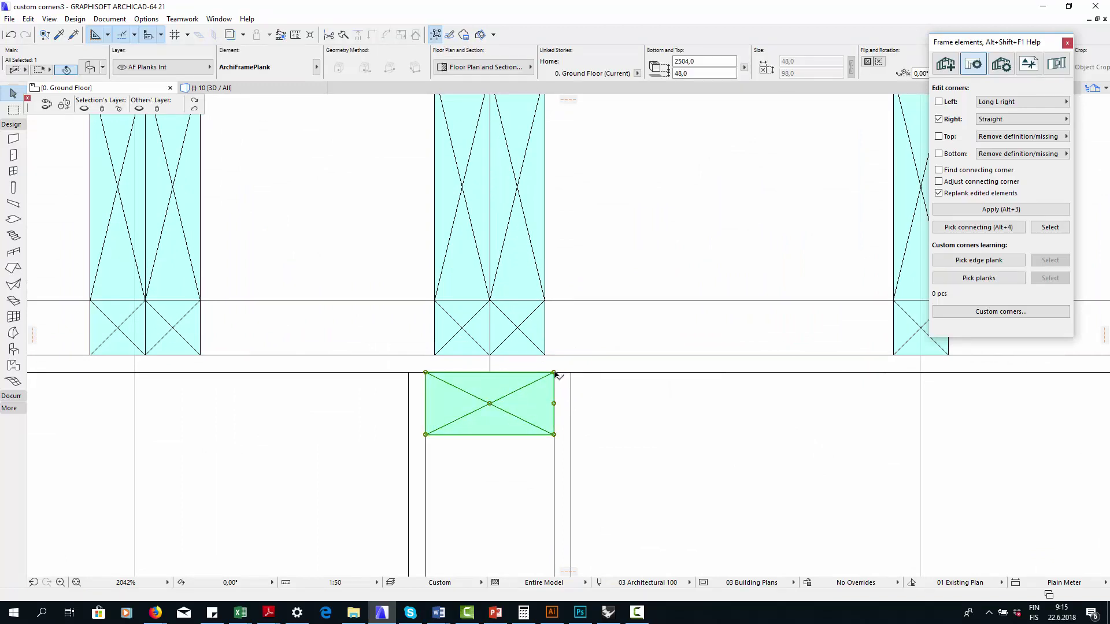
{"action": "left_click", "coordinate": [554, 373]}
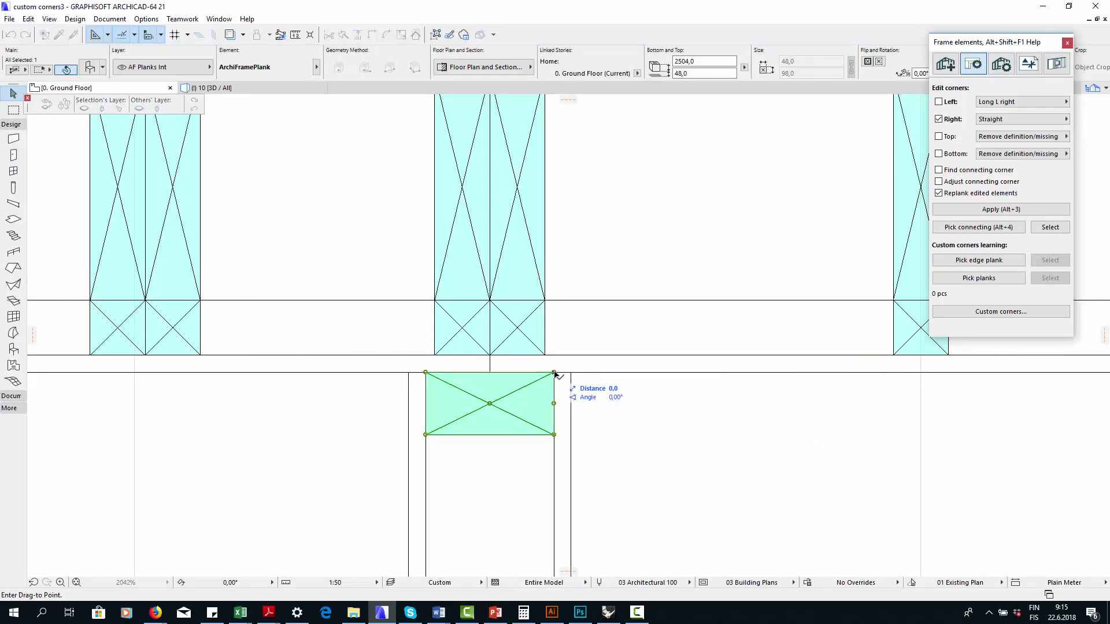
{"action": "left_click", "coordinate": [555, 302]}
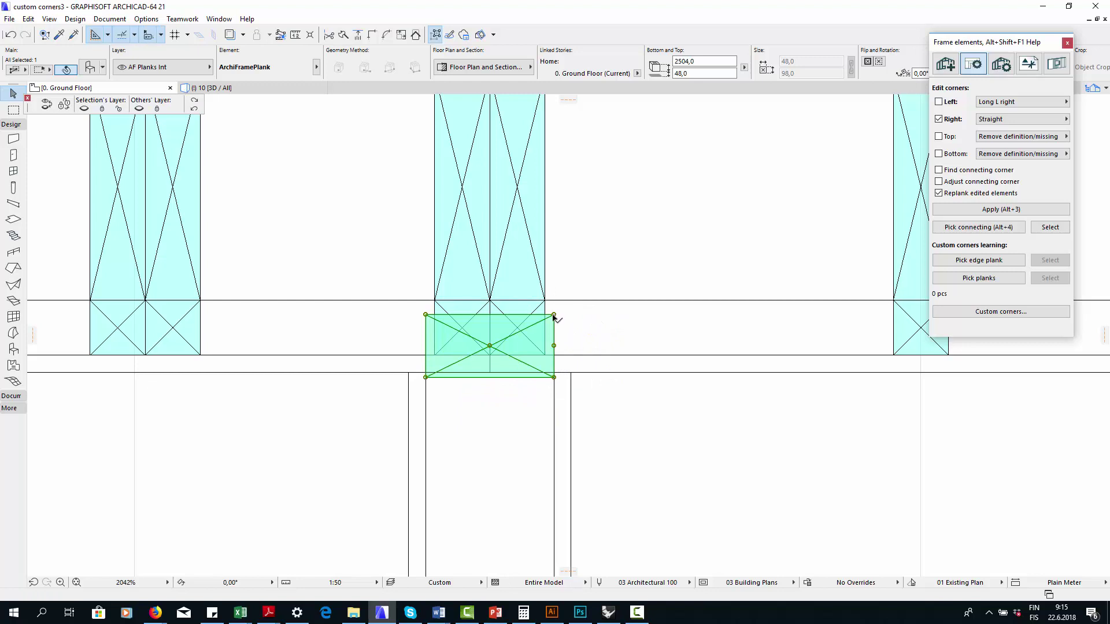
Step: Move the 42x42 plank beside the horizontal plank, snapping its corner exactly to that plank's corner
{"action": "left_click", "coordinate": [518, 310]}
{"action": "key", "text": "ctrl+d"}
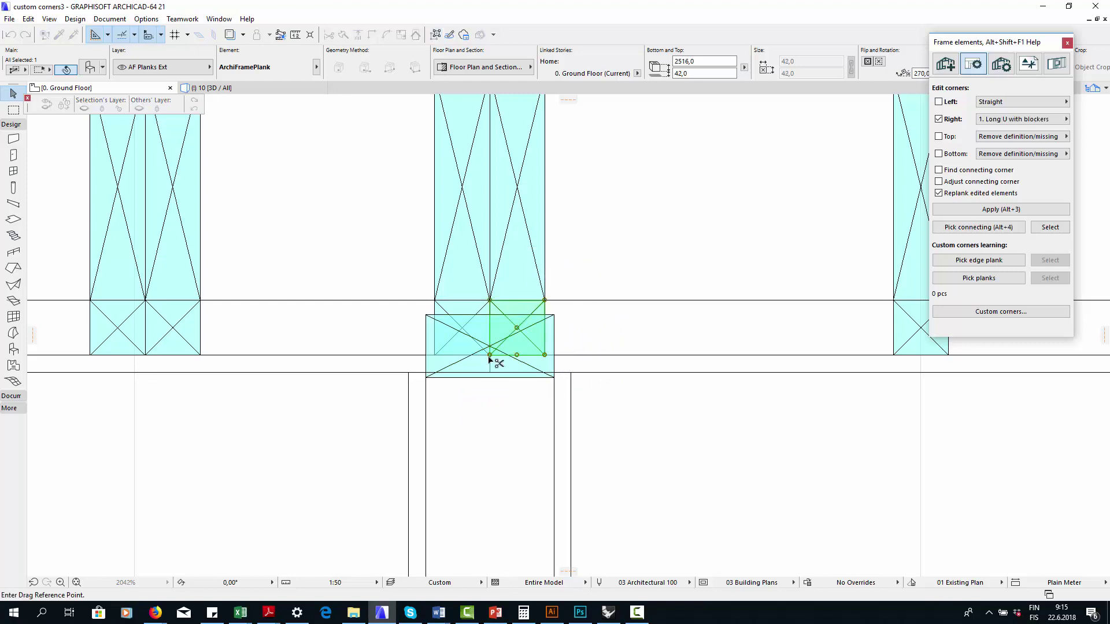
{"action": "left_click", "coordinate": [490, 356]}
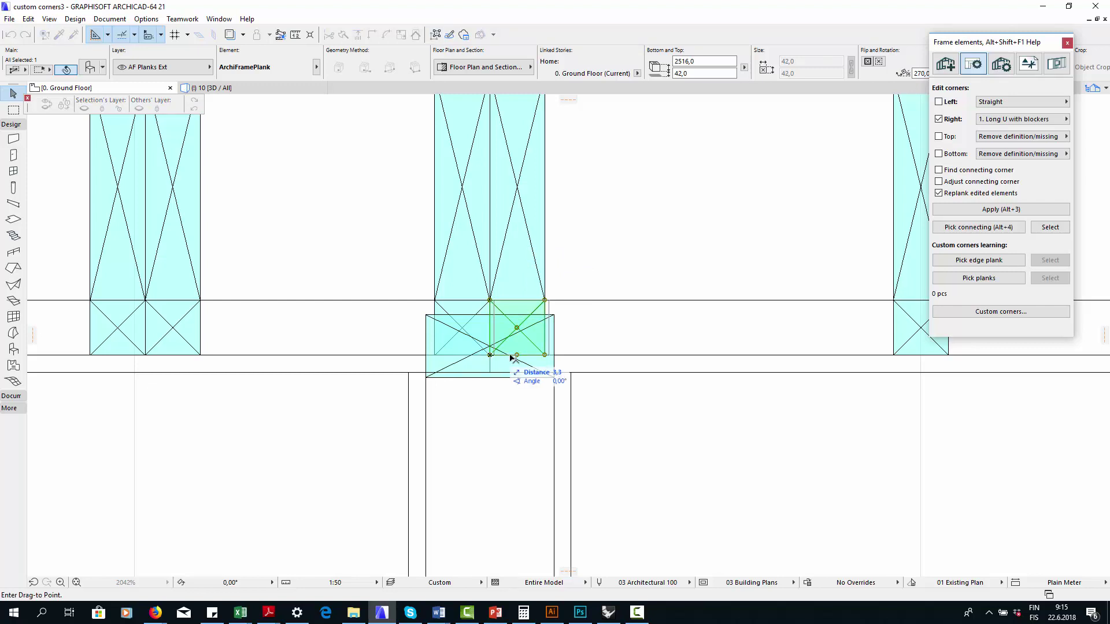
{"action": "left_click", "coordinate": [555, 356]}
{"action": "scroll", "coordinate": [555, 356], "scroll_direction": "up", "scroll_amount": 5}
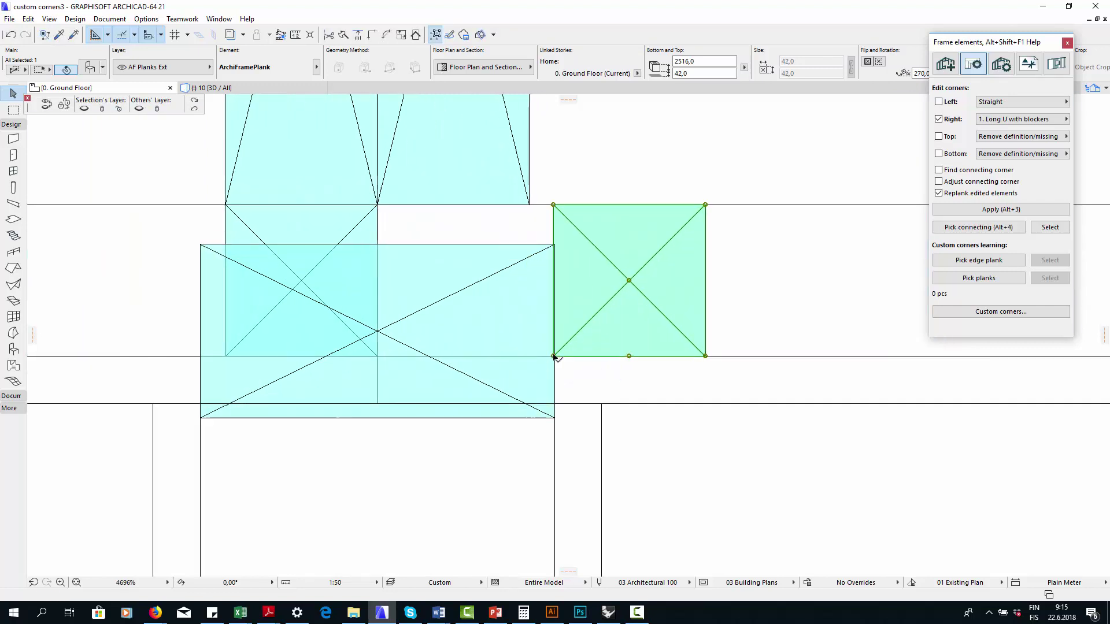
{"action": "left_click", "coordinate": [554, 357]}
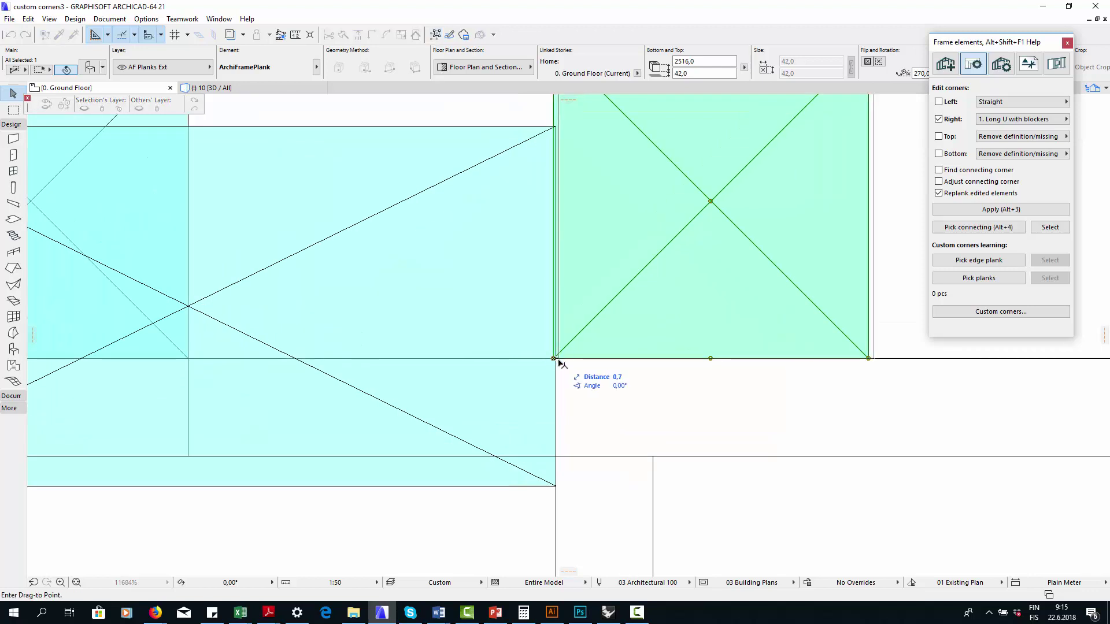
{"action": "left_click", "coordinate": [555, 359]}
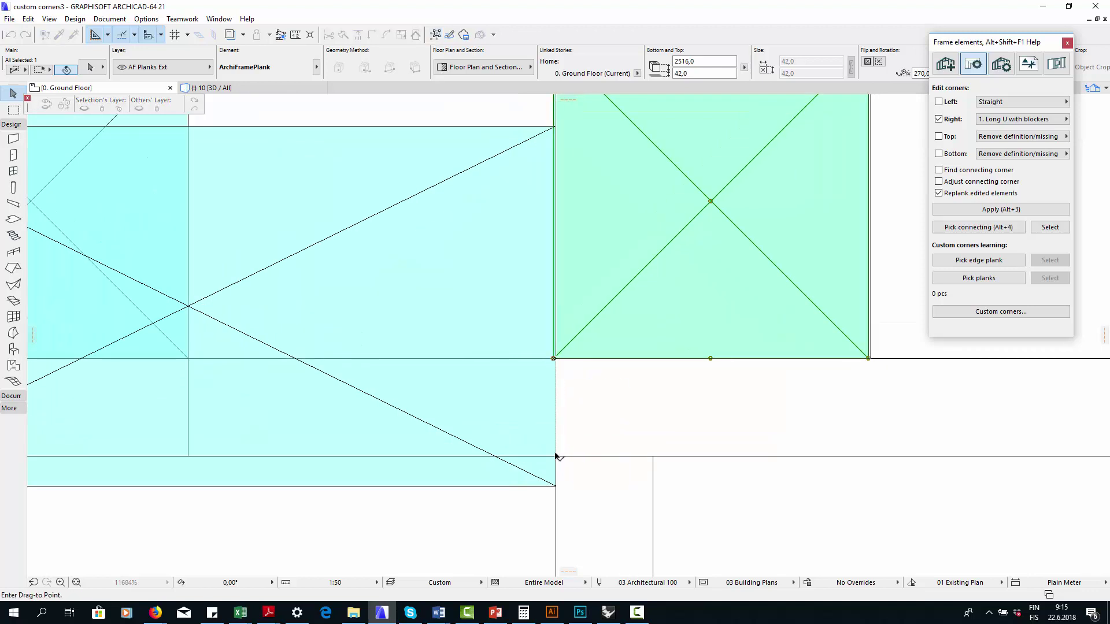
{"action": "scroll", "coordinate": [508, 399], "scroll_direction": "down", "scroll_amount": 7}
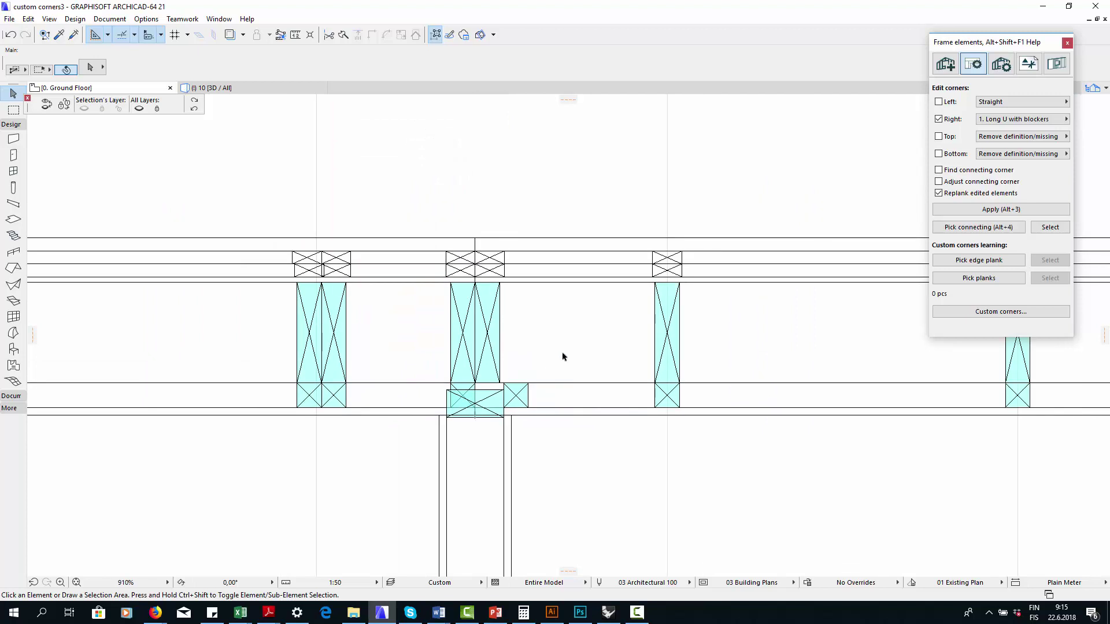
Step: Move the right-hand stud and its two small planks 259 left, beside the middle studs
{"action": "left_click", "coordinate": [665, 331]}
{"action": "left_click", "coordinate": [670, 269], "text": "shift"}
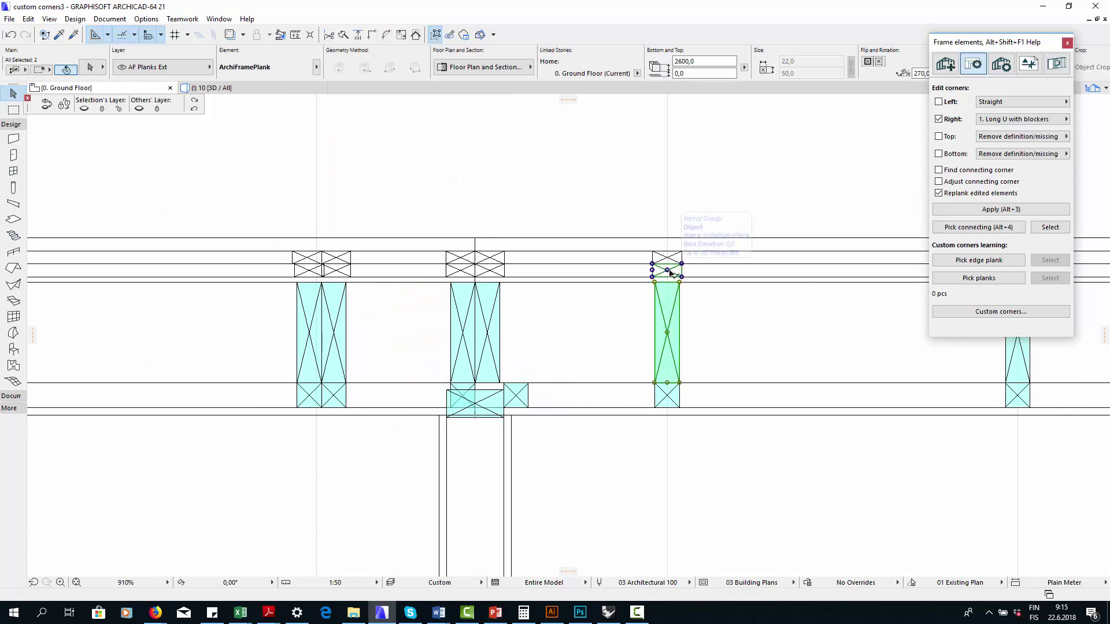
{"action": "left_click", "coordinate": [670, 259], "text": "shift"}
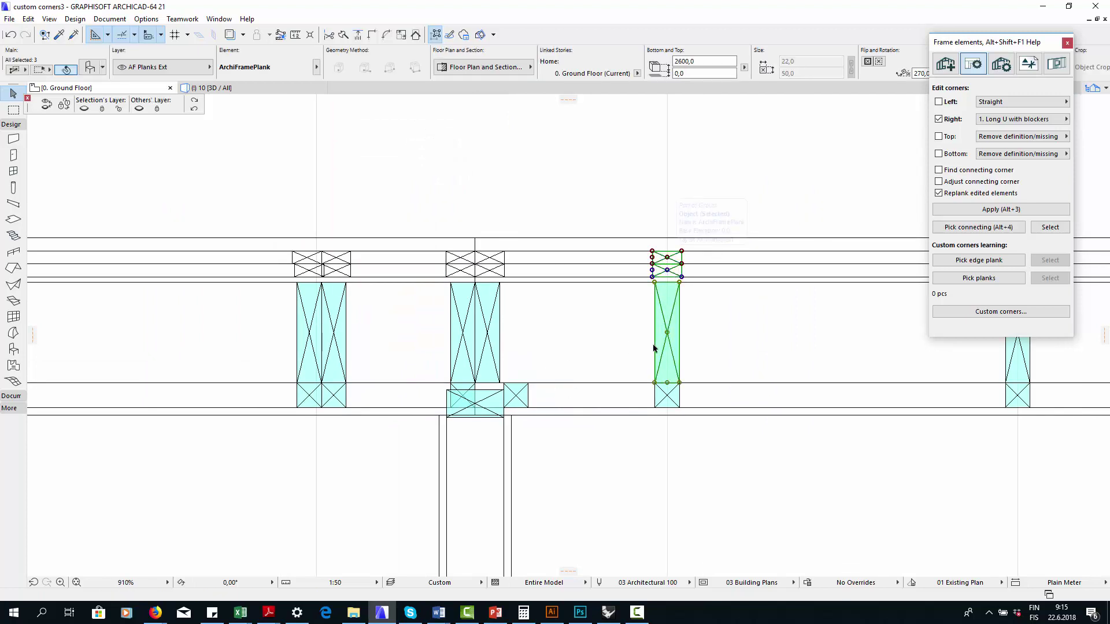
{"action": "left_click_drag", "start_coordinate": [656, 384], "coordinate": [508, 385]}
{"action": "scroll", "coordinate": [508, 385], "scroll_direction": "up", "scroll_amount": 5}
{"action": "left_click_drag", "start_coordinate": [502, 398], "coordinate": [496, 394]}
{"action": "scroll", "coordinate": [491, 404], "scroll_direction": "down", "scroll_amount": 4}
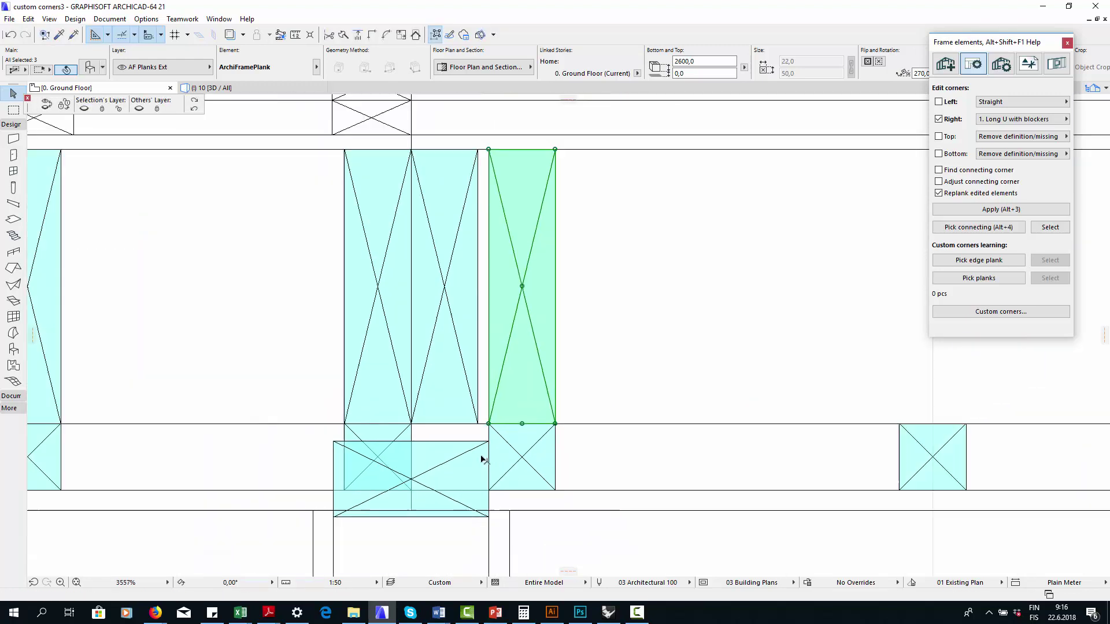
{"action": "scroll", "coordinate": [495, 297], "scroll_direction": "up", "scroll_amount": 3}
{"action": "scroll", "coordinate": [512, 283], "scroll_direction": "up", "scroll_amount": 1}
Step: Shift the top small plank further right to complete the triple stud
{"action": "left_click", "coordinate": [495, 360], "text": "shift"}
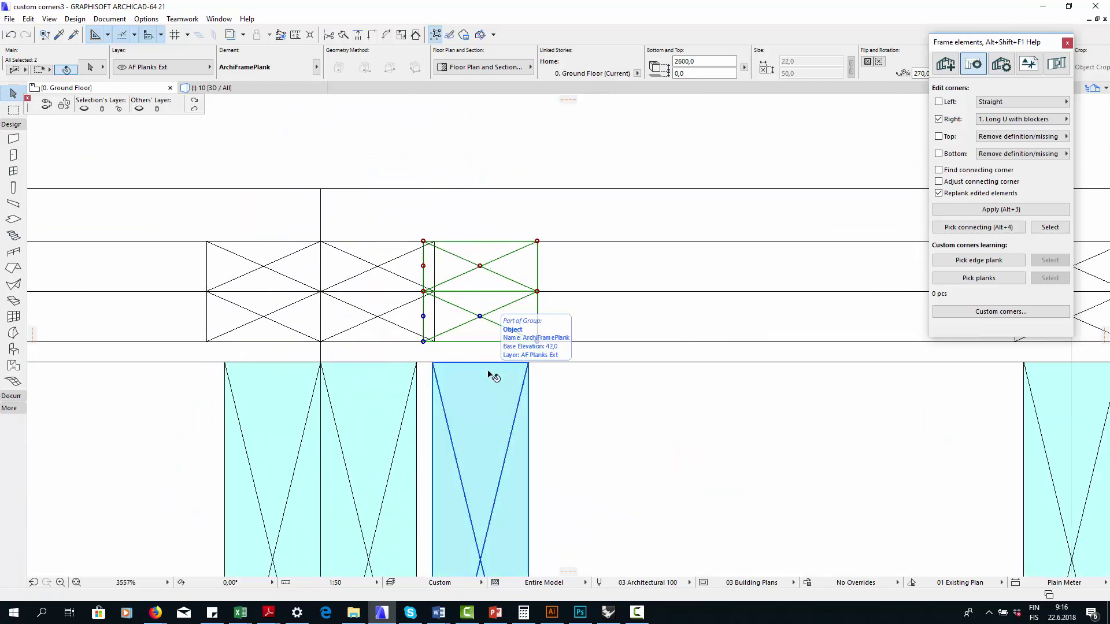
{"action": "key", "text": "ctrl+d"}
{"action": "left_click", "coordinate": [424, 343]}
{"action": "left_click", "coordinate": [509, 352]}
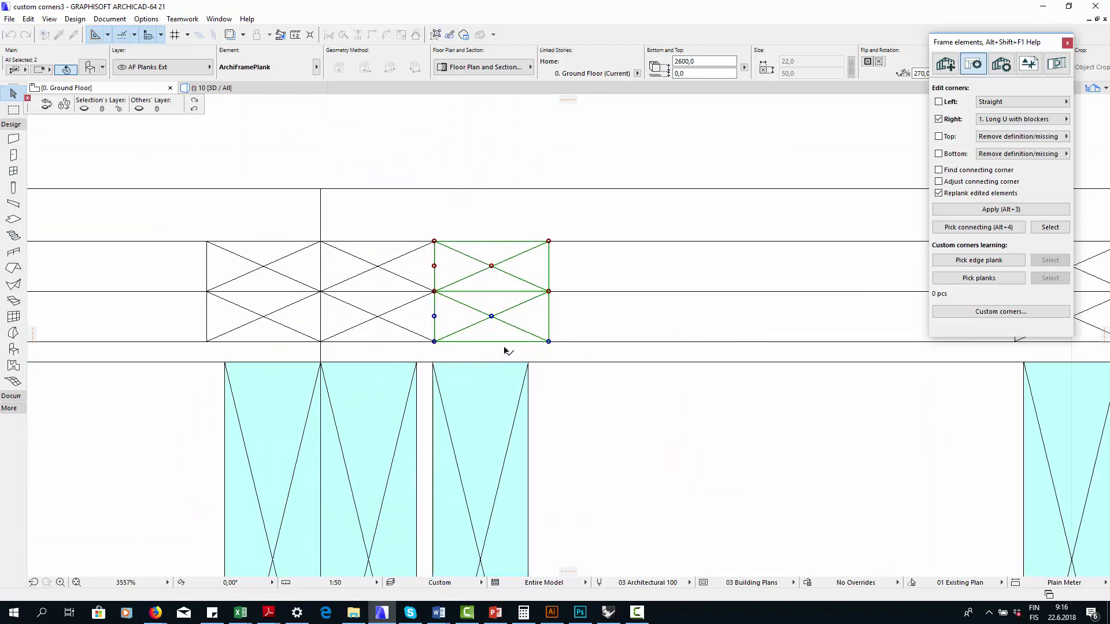
{"action": "scroll", "coordinate": [503, 359], "scroll_direction": "down", "scroll_amount": 6}
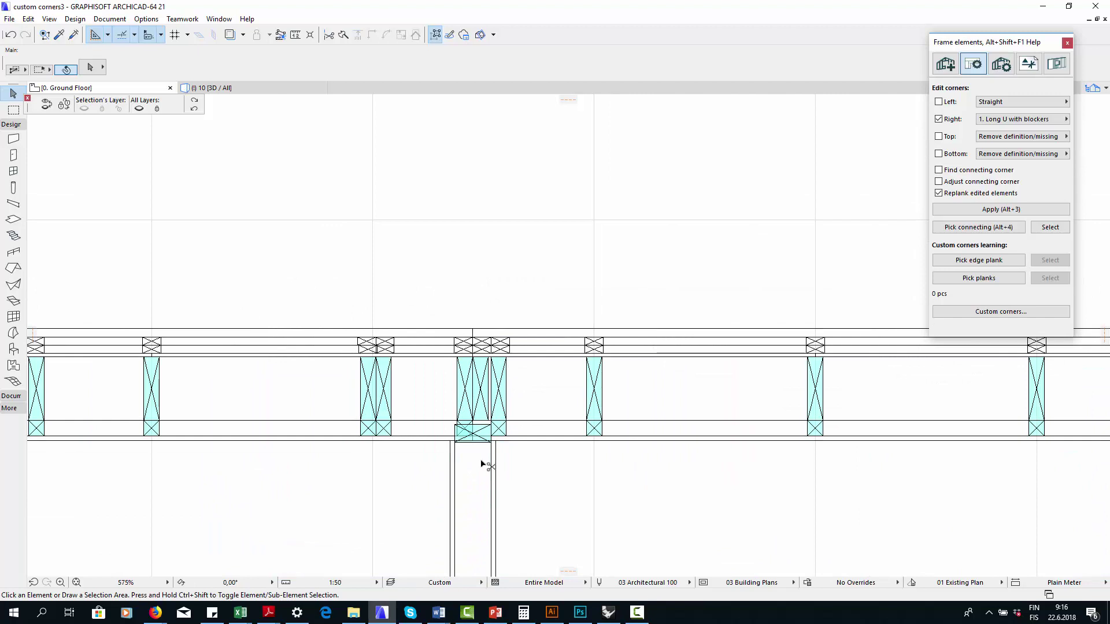
{"action": "scroll", "coordinate": [484, 459], "scroll_direction": "up", "scroll_amount": 4}
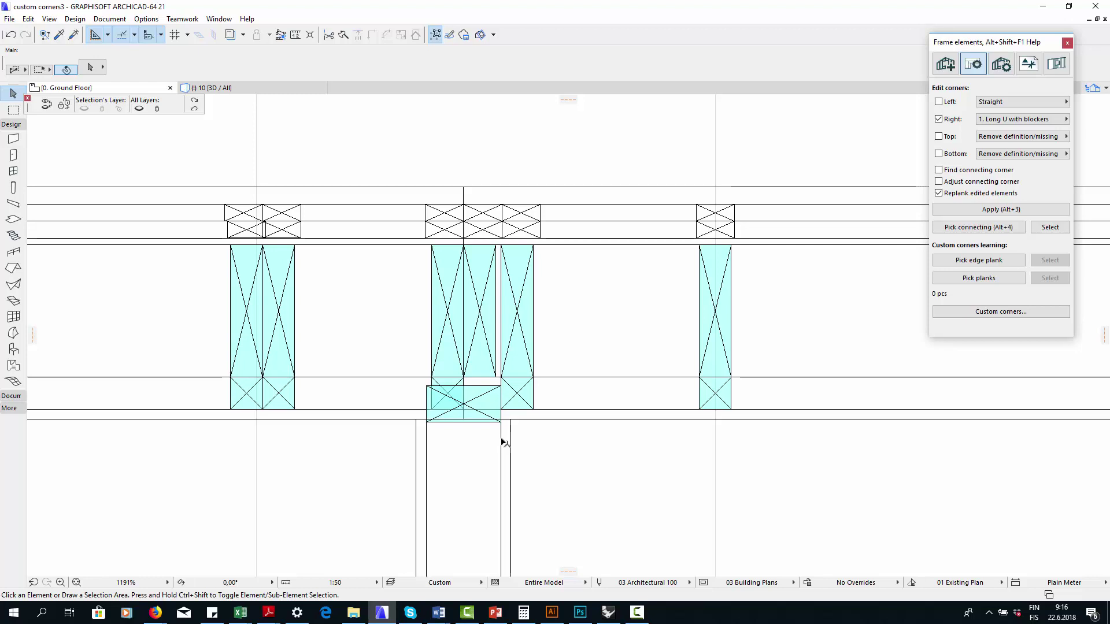
Step: Select the overlapping interior plank at the wall junction, cancelling an accidental frame stretch
{"action": "left_click", "coordinate": [502, 440]}
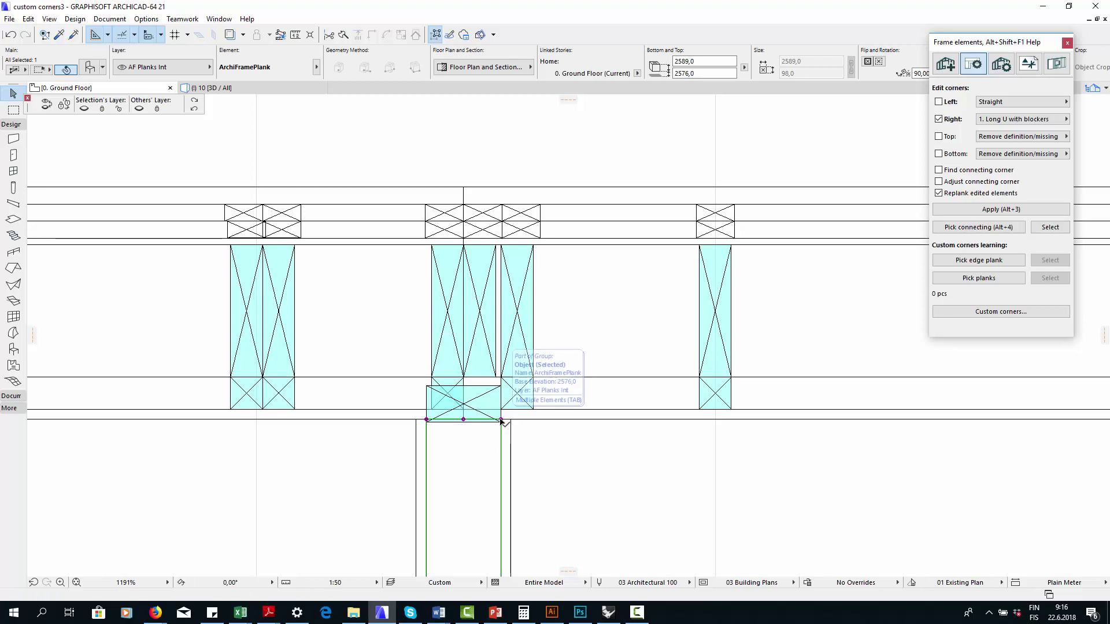
{"action": "left_click", "coordinate": [502, 440]}
{"action": "left_click", "coordinate": [491, 428]}
{"action": "left_click", "coordinate": [501, 420]}
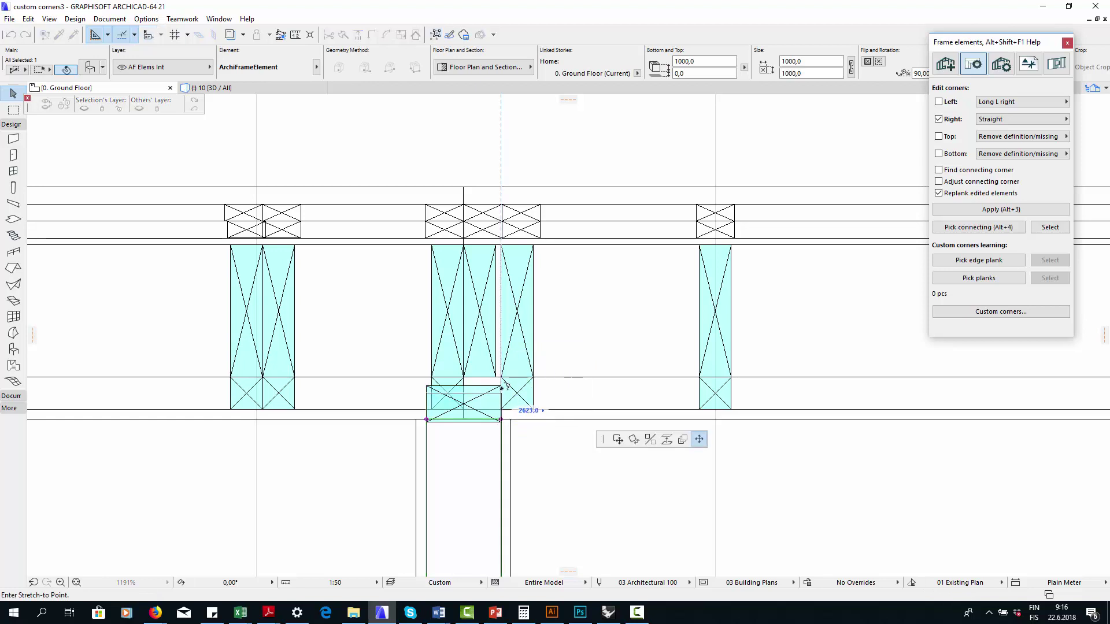
{"action": "left_click", "coordinate": [501, 421]}
{"action": "key", "text": "Tab"}
{"action": "left_click", "coordinate": [500, 421]}
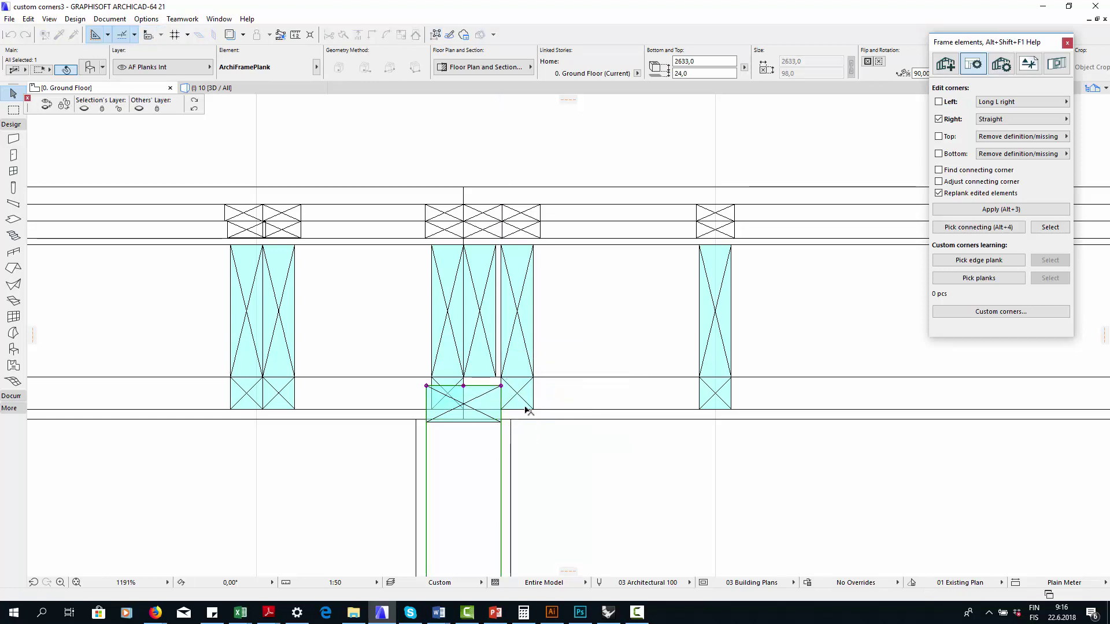
Step: Stretch the horizontal exterior plank's end, shortening it from 2613 to 2564
{"action": "left_click", "coordinate": [463, 409]}
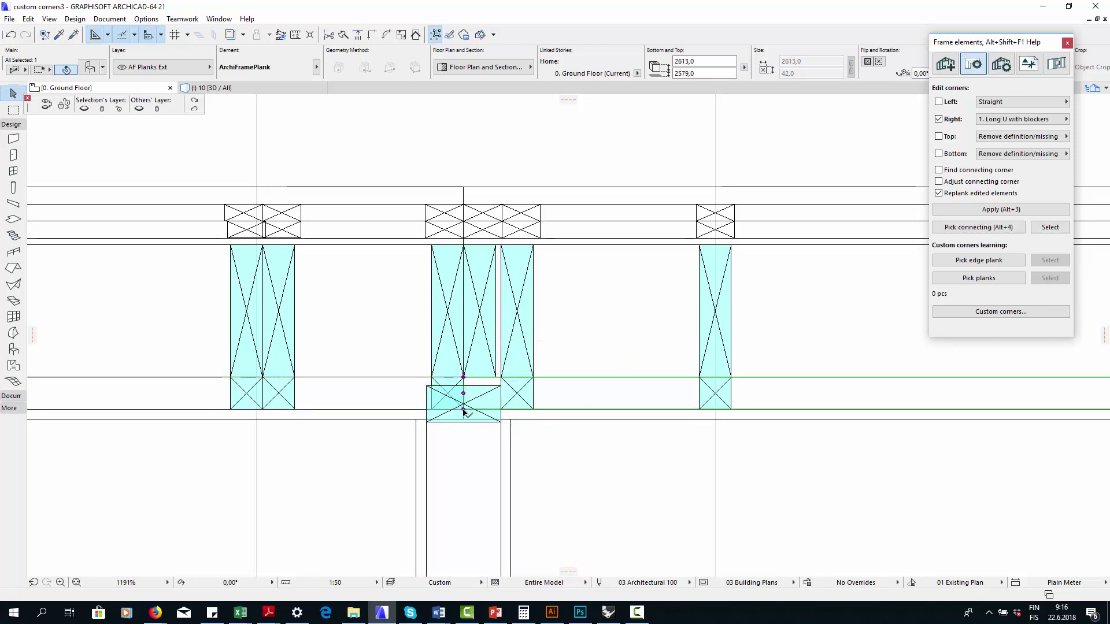
{"action": "left_click", "coordinate": [463, 377]}
{"action": "left_click", "coordinate": [502, 374]}
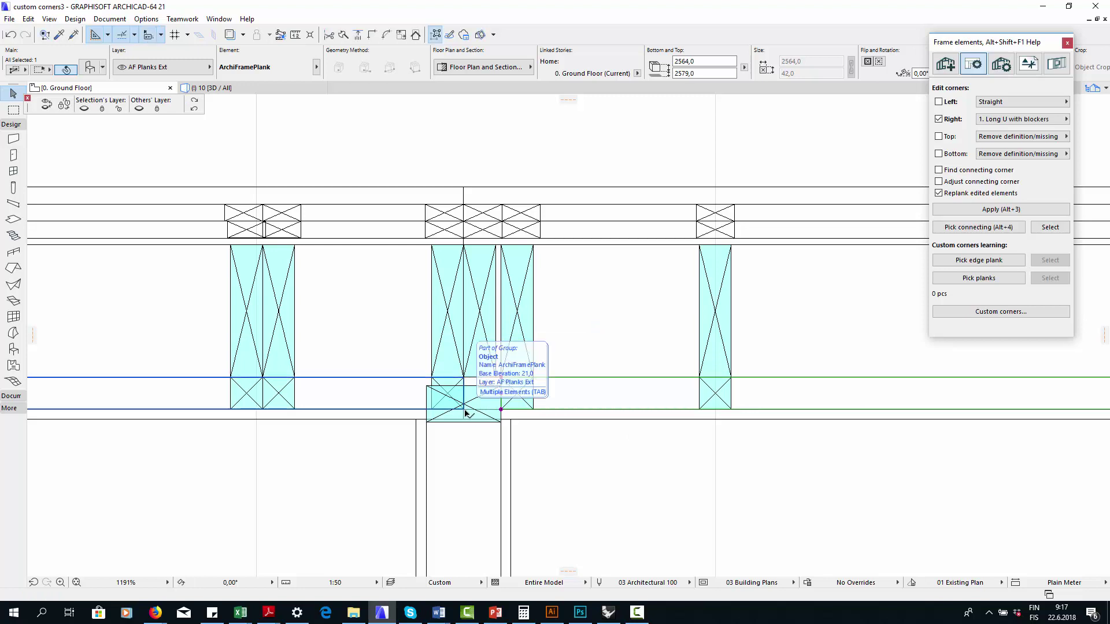
{"action": "left_click", "coordinate": [465, 410]}
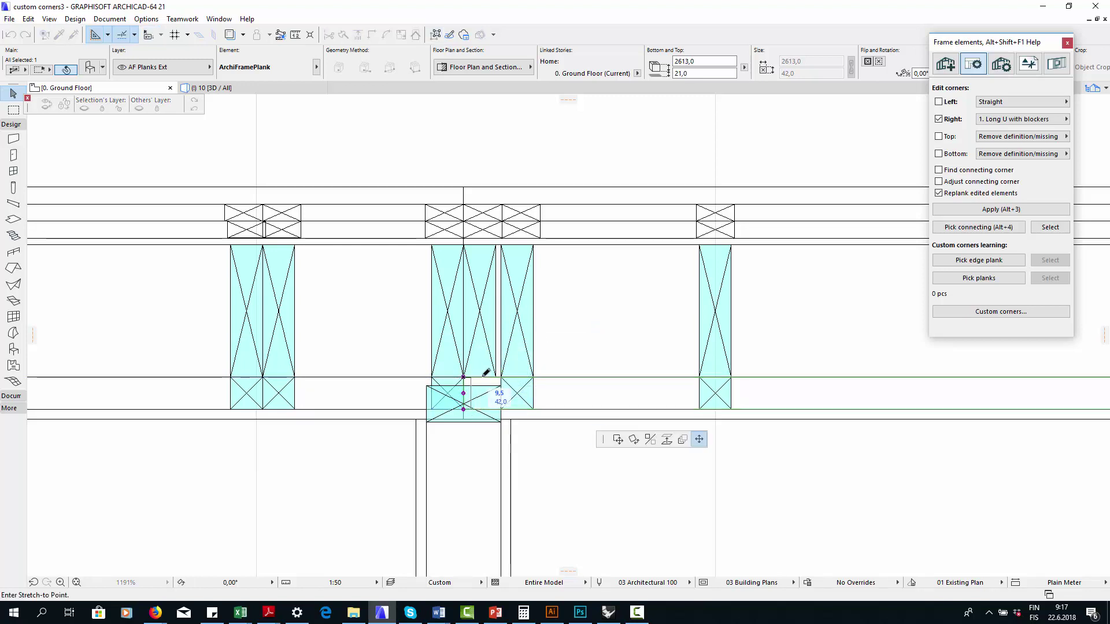
{"action": "left_click", "coordinate": [465, 379]}
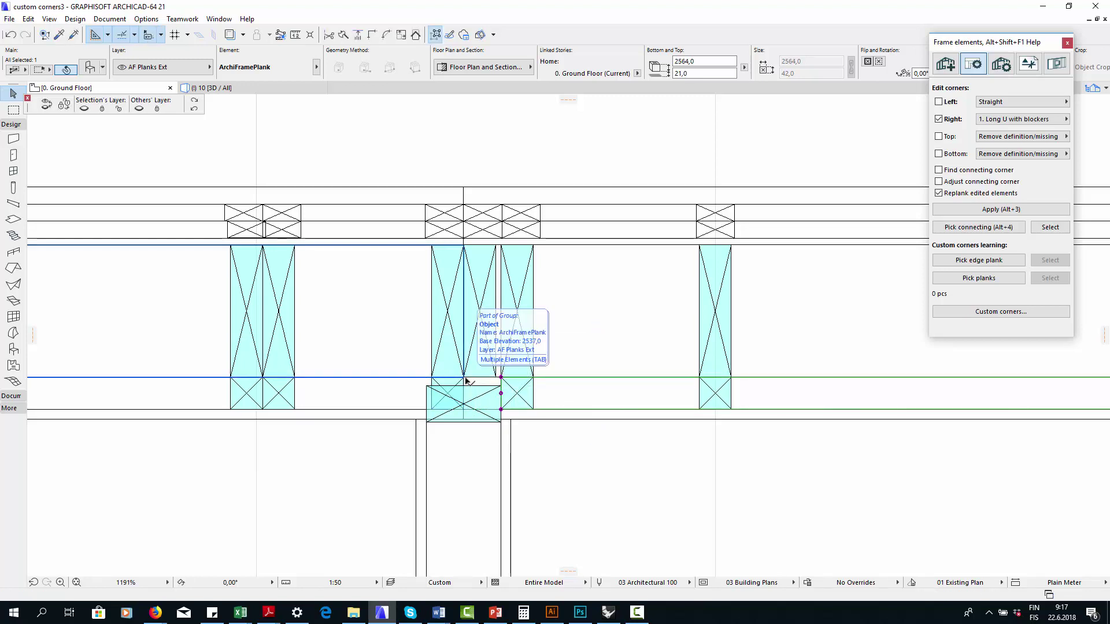
{"action": "left_click", "coordinate": [521, 420]}
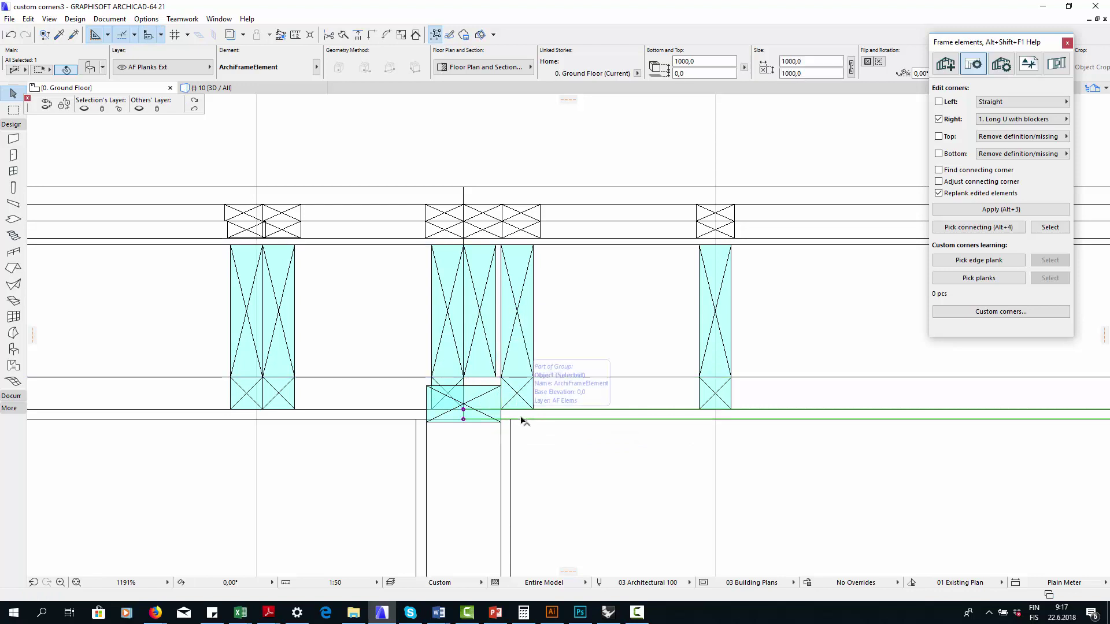
{"action": "left_click", "coordinate": [464, 411]}
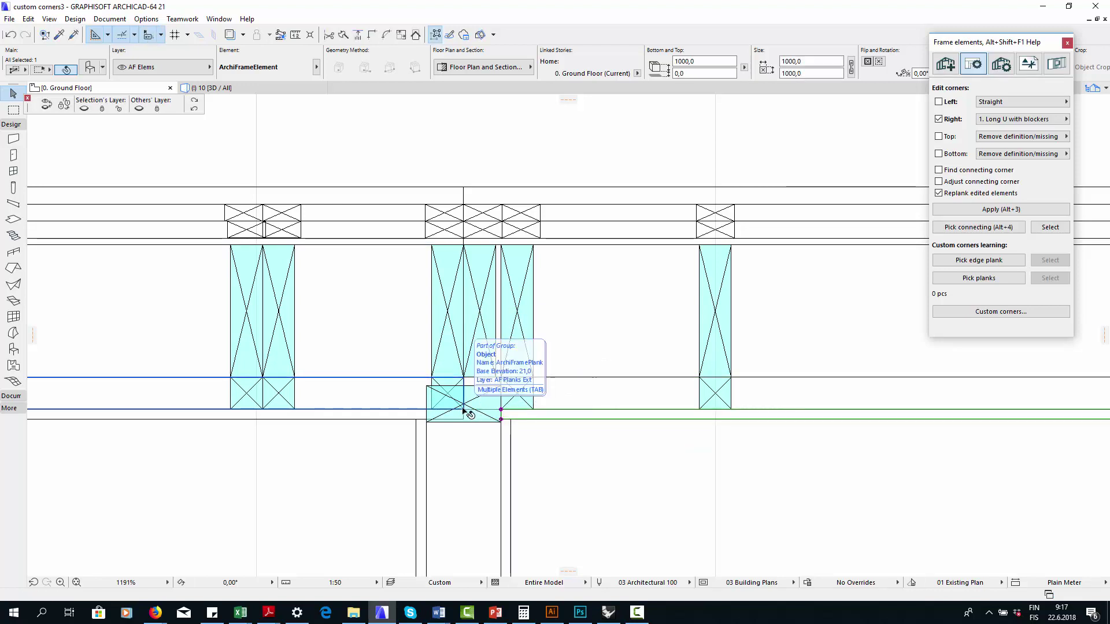
Step: Clear the leftover selections and select the horizontal interior plank at the junction
{"action": "left_click", "coordinate": [520, 442]}
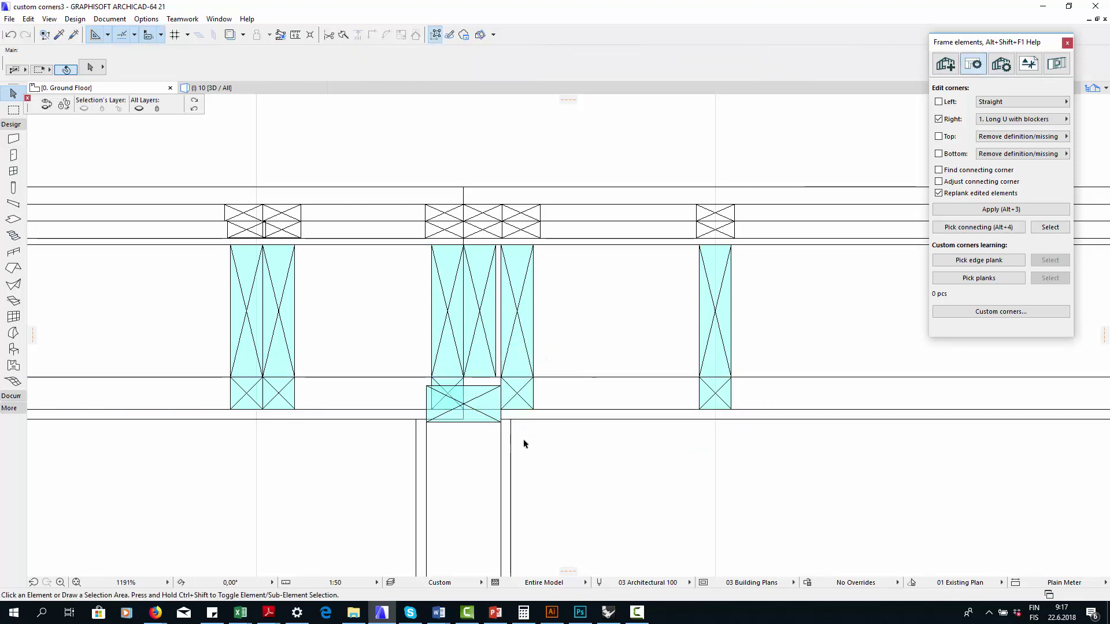
{"action": "left_click", "coordinate": [511, 446]}
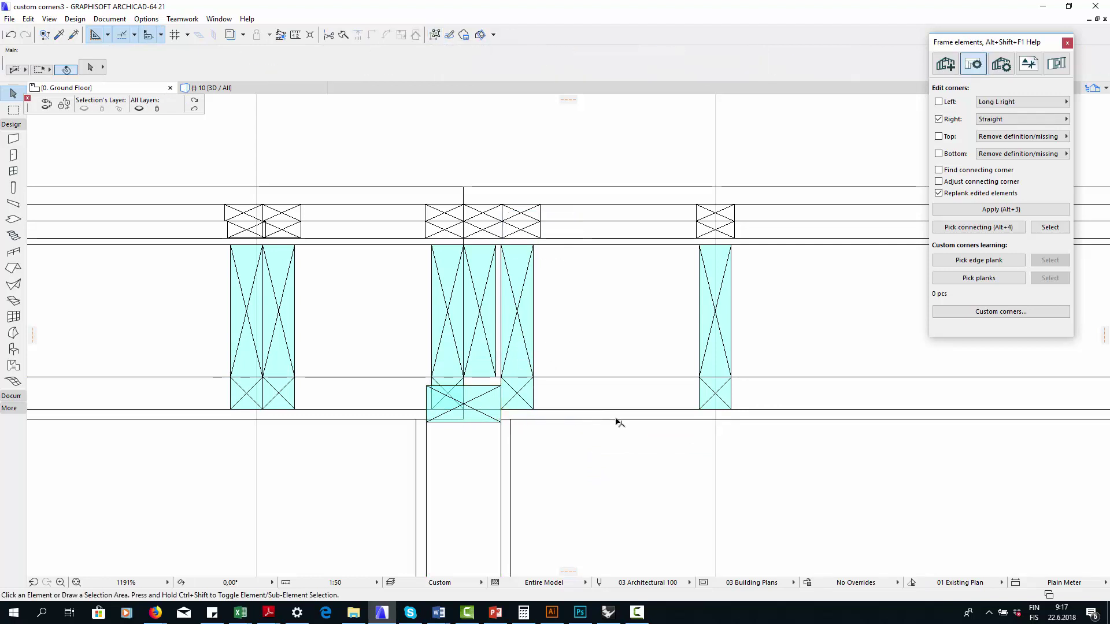
{"action": "key", "text": "Escape"}
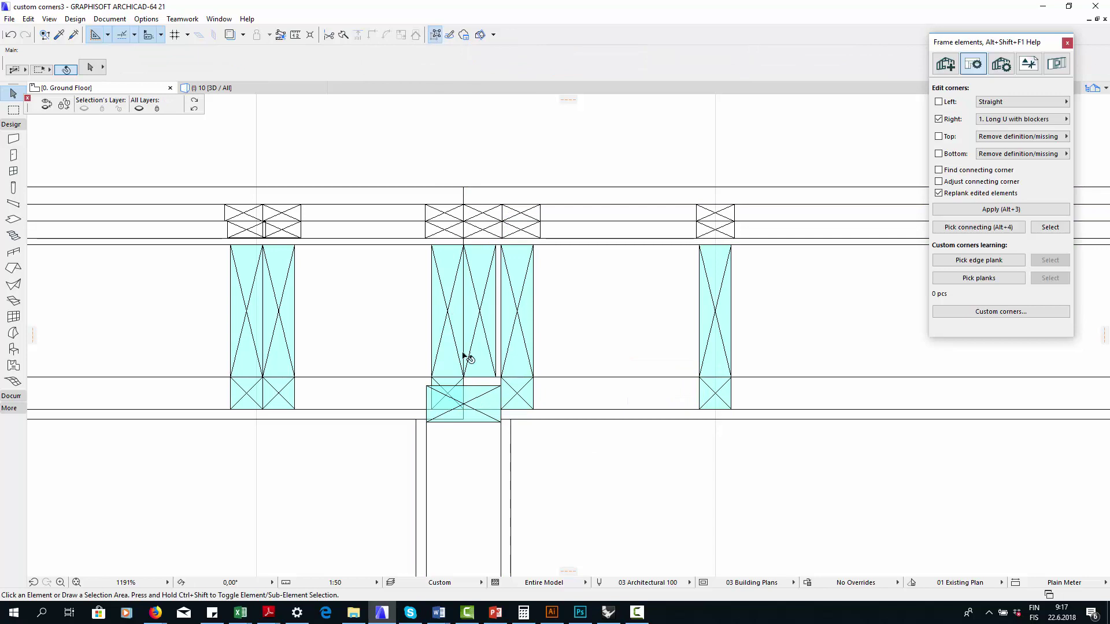
{"action": "left_click", "coordinate": [463, 410]}
{"action": "left_click", "coordinate": [463, 409]}
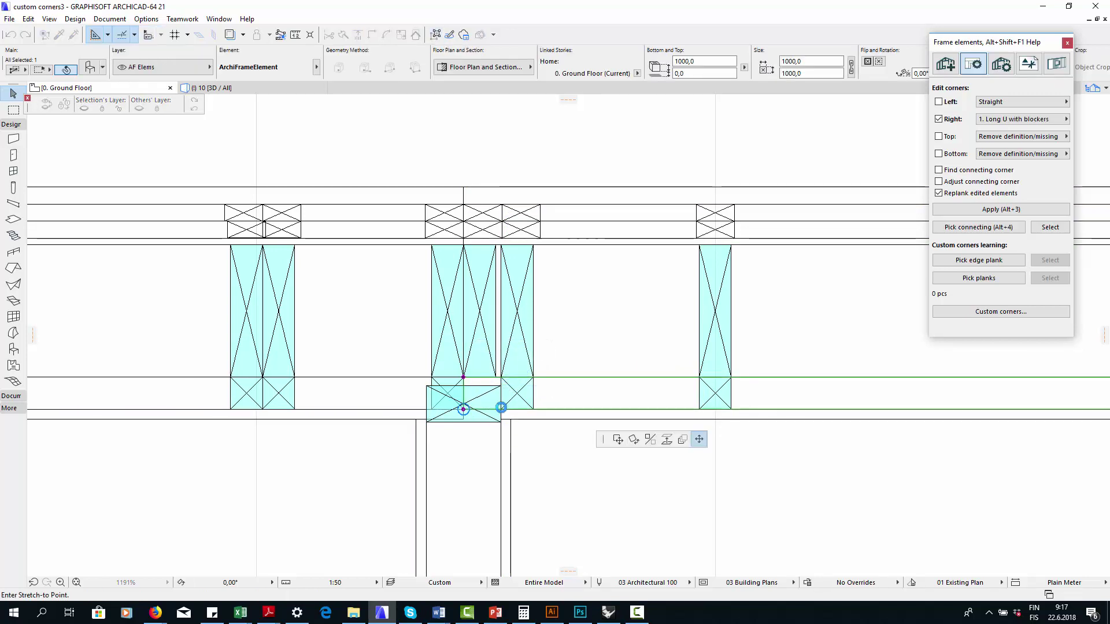
{"action": "key", "text": "Escape"}
{"action": "key", "text": "Escape"}
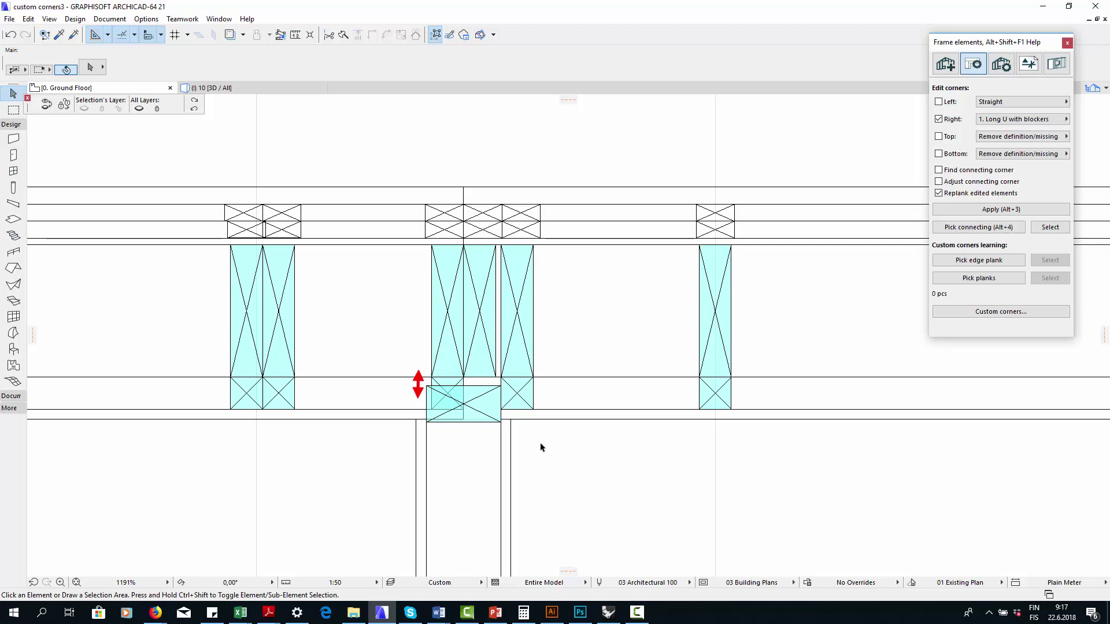
{"action": "left_click", "coordinate": [490, 402]}
Step: Pick the vertical middle stud as the edge plank for corner learning
{"action": "left_click", "coordinate": [979, 260]}
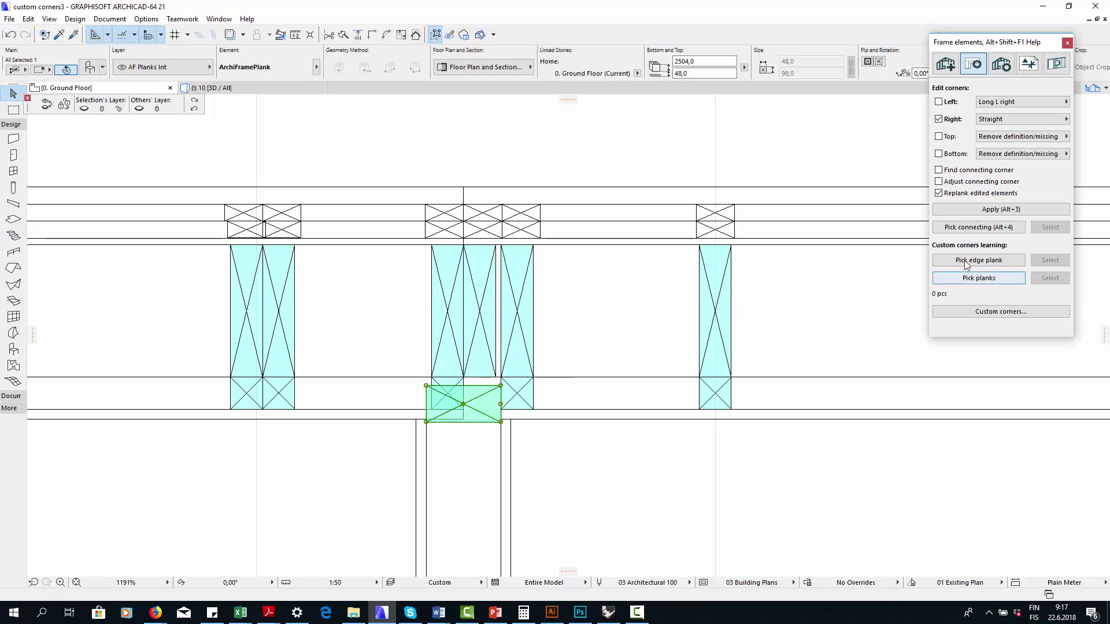
{"action": "left_click", "coordinate": [484, 335]}
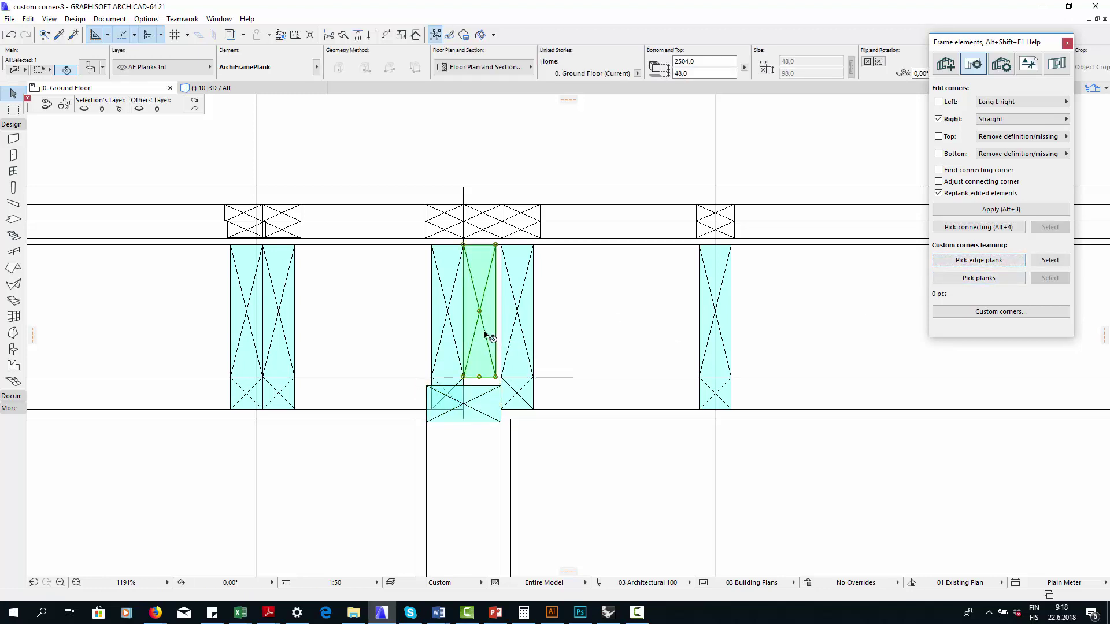
{"action": "left_click", "coordinate": [955, 228]}
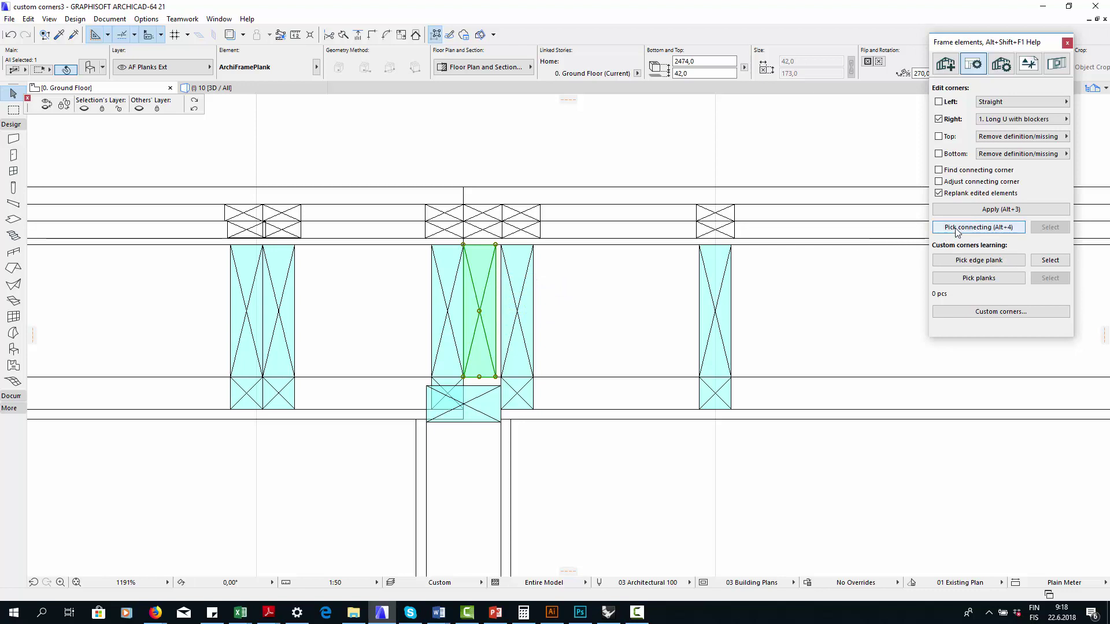
Step: Add a new custom corner type '2. Int-ext' learned from the picked pieces and save it
{"action": "left_click", "coordinate": [954, 313]}
{"action": "left_click", "coordinate": [484, 99]}
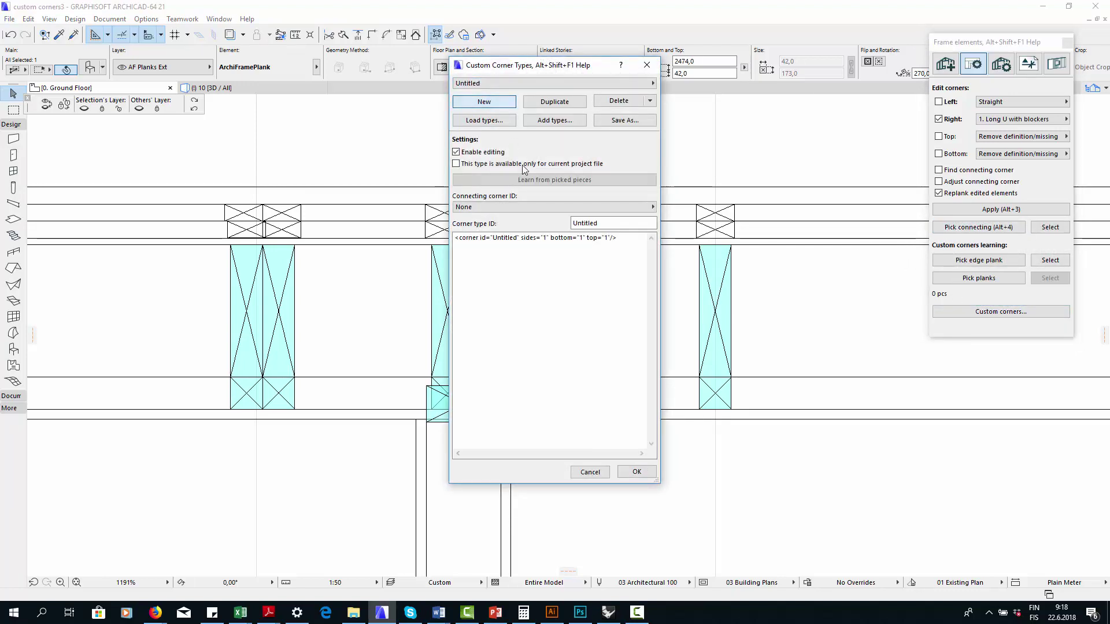
{"action": "double_click", "coordinate": [585, 222]}
{"action": "type", "text": "2. Int-ect"}
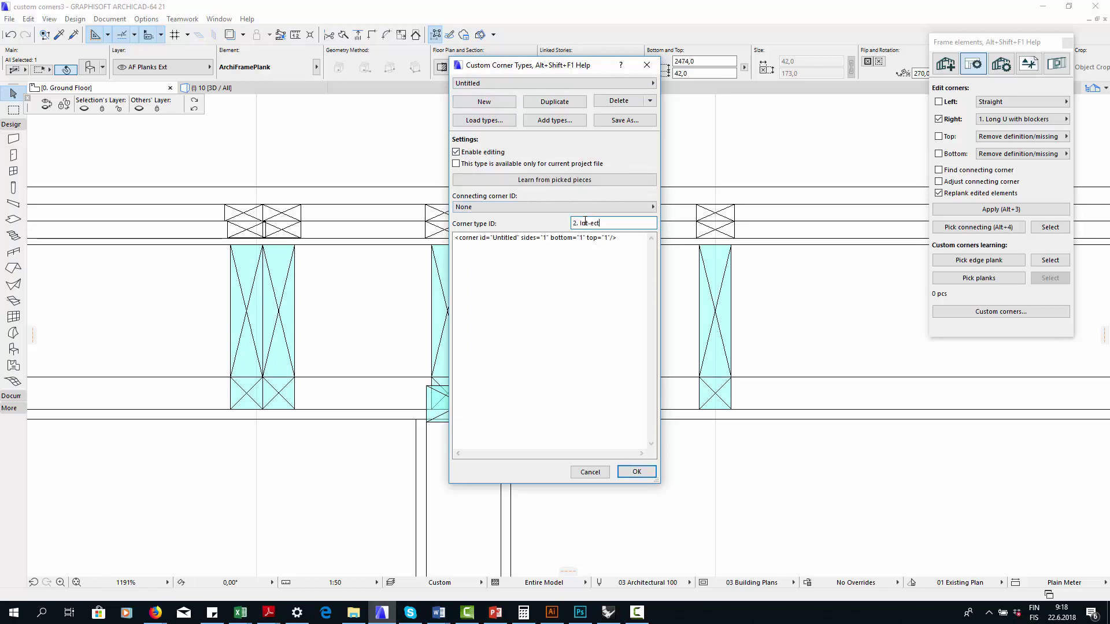
{"action": "left_click", "coordinate": [603, 180]}
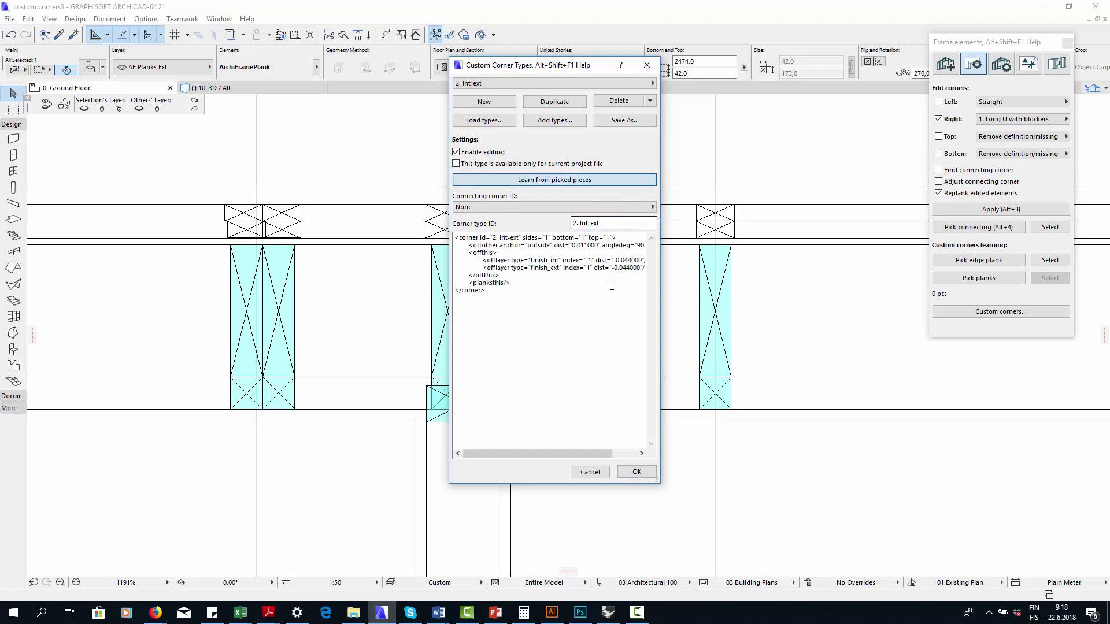
{"action": "left_click", "coordinate": [635, 473]}
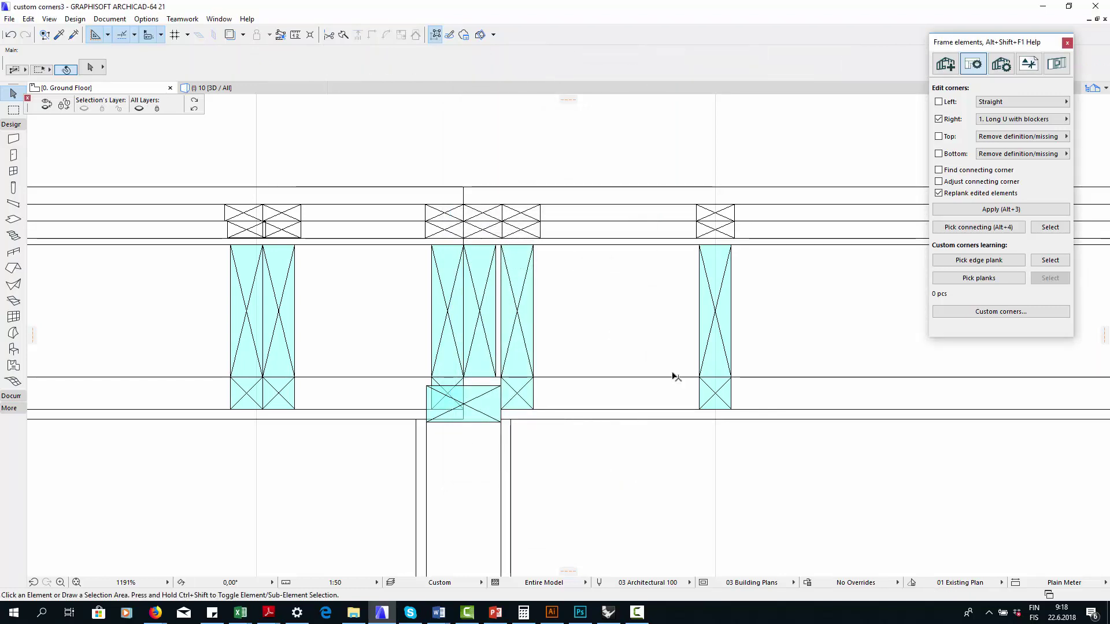
Step: Pick the middle column's vertical plank as the edge plank
{"action": "left_click", "coordinate": [979, 260]}
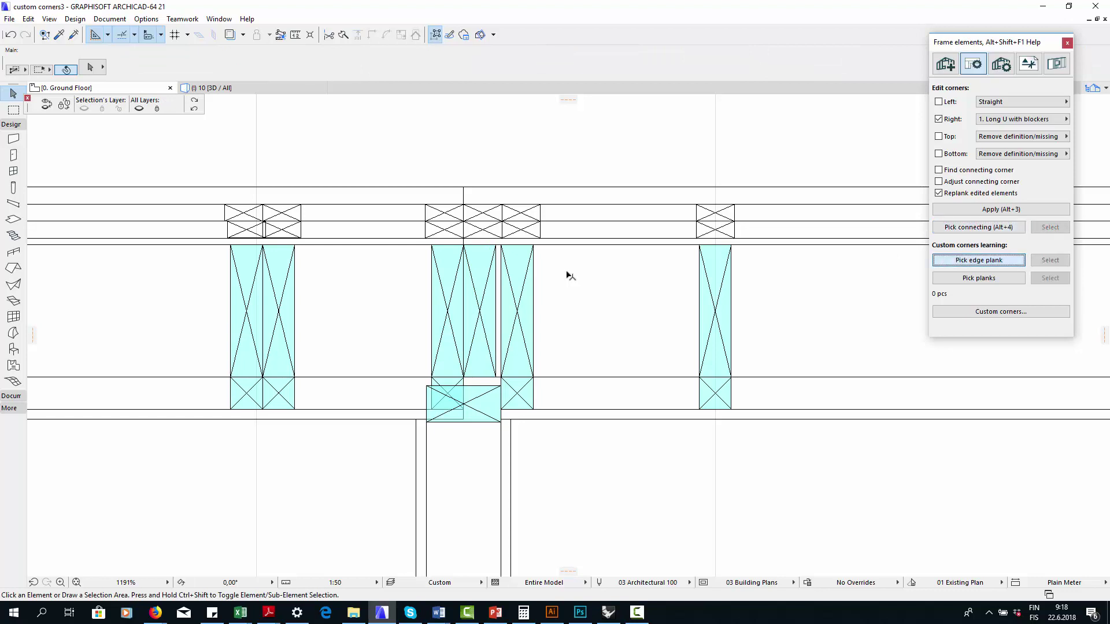
{"action": "left_click", "coordinate": [481, 283]}
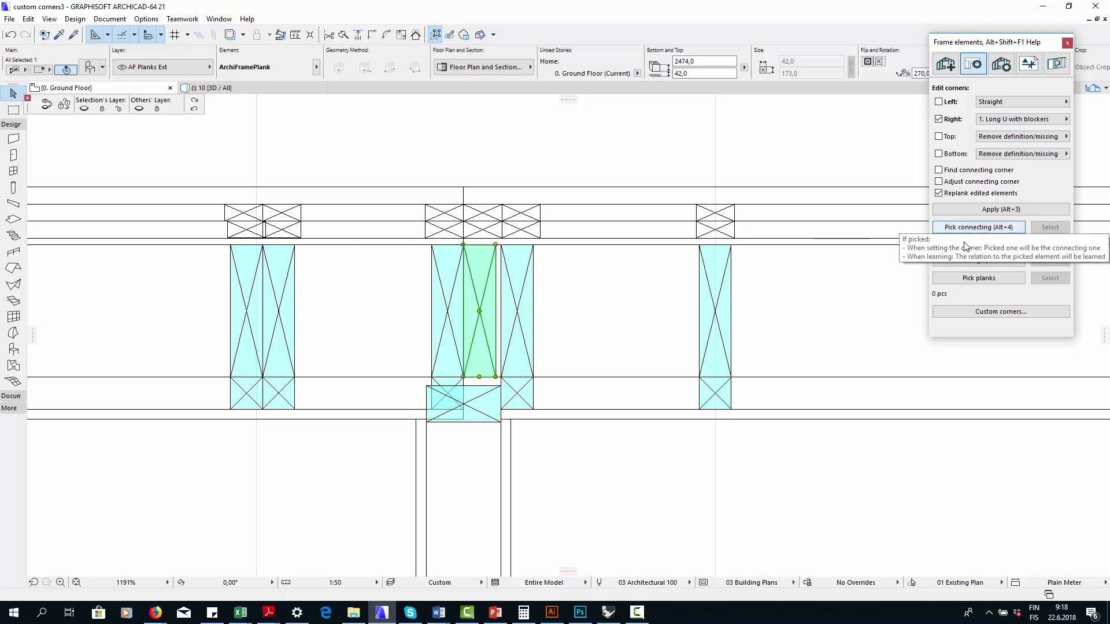
{"action": "left_click", "coordinate": [978, 227]}
Step: Register four corner planks for learning and bring up Custom Corner Types
{"action": "left_click", "coordinate": [528, 220]}
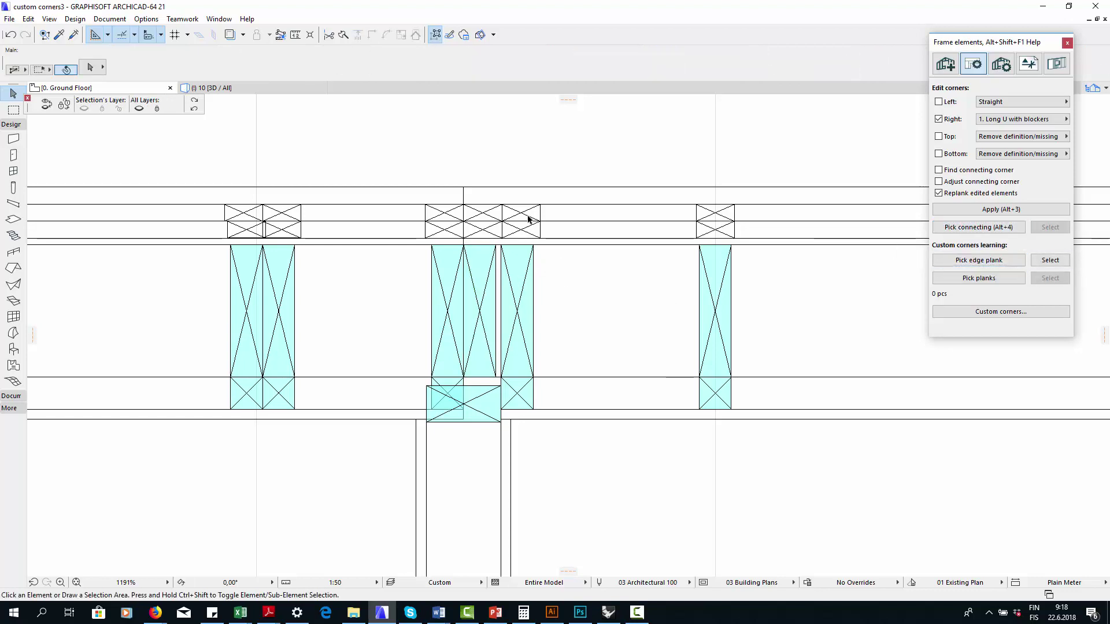
{"action": "left_click", "coordinate": [537, 229]}
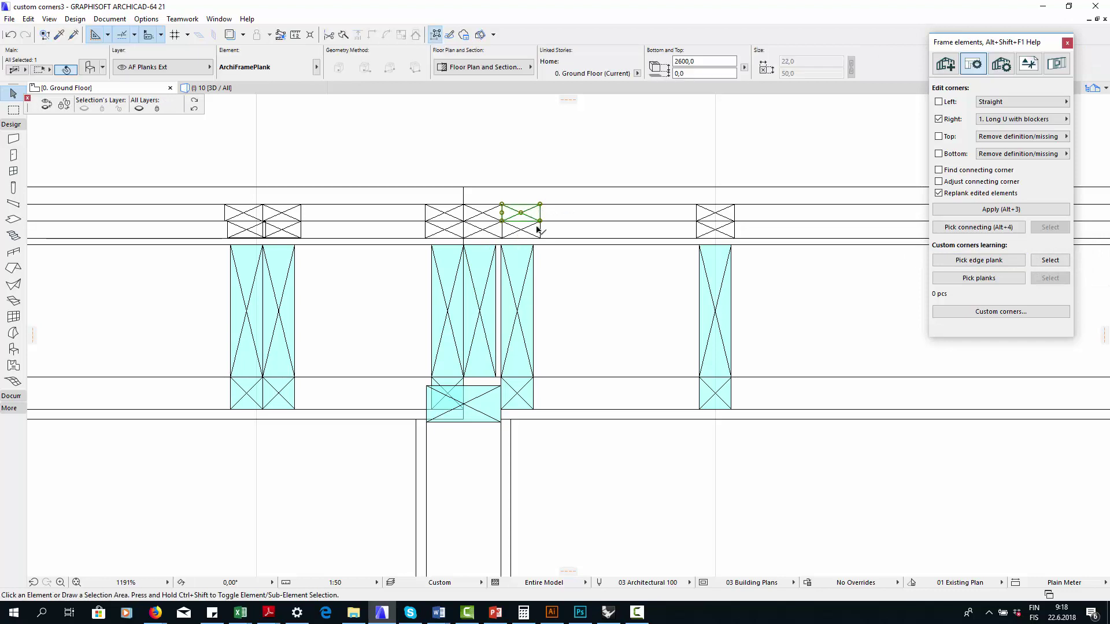
{"action": "left_click", "coordinate": [521, 231], "text": "shift"}
{"action": "left_click", "coordinate": [519, 300], "text": "shift"}
{"action": "left_click", "coordinate": [516, 395], "text": "shift"}
{"action": "left_click", "coordinate": [517, 395], "text": "shift"}
{"action": "left_click", "coordinate": [969, 278]}
{"action": "left_click", "coordinate": [470, 400]}
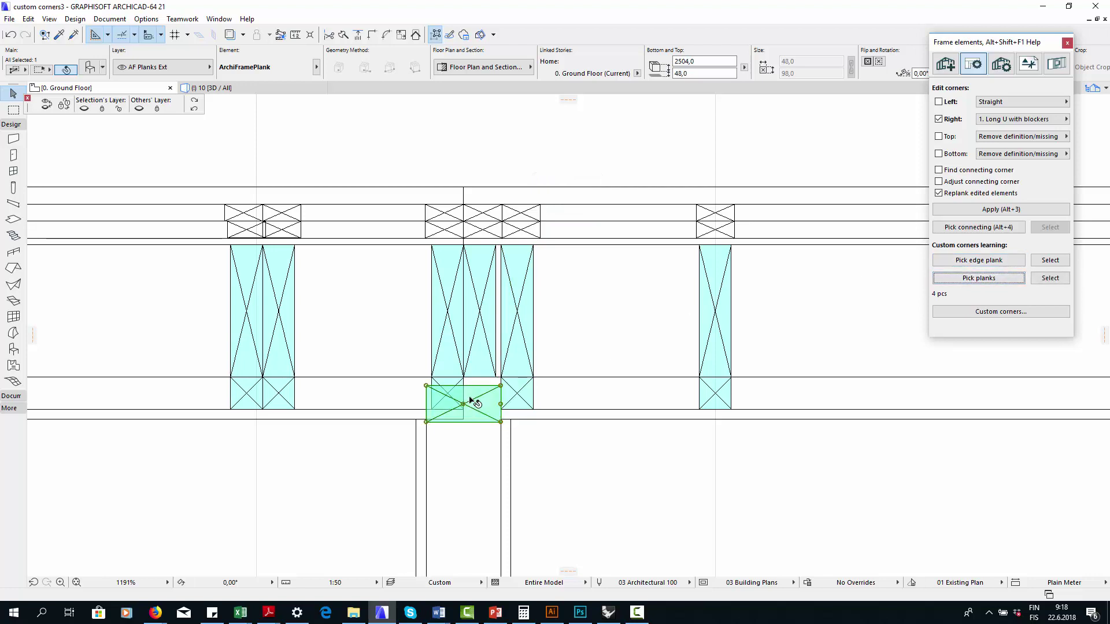
{"action": "left_click", "coordinate": [1000, 312]}
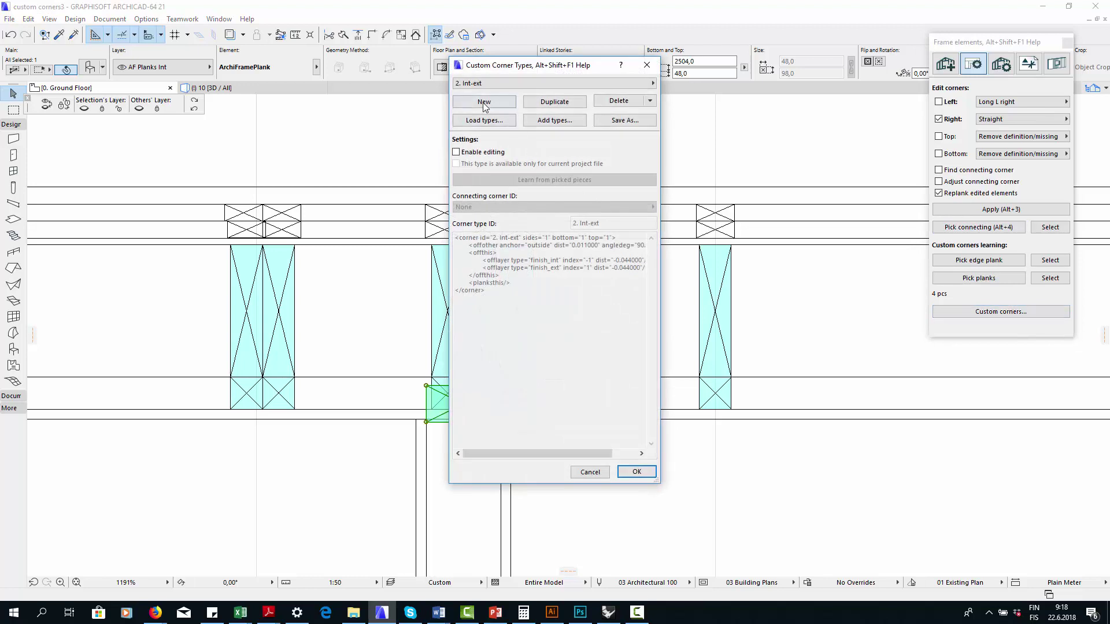
Step: Create corner type '2. Ext-int' from the picked pieces, connecting to '2. Int-ext'
{"action": "left_click", "coordinate": [484, 102]}
{"action": "double_click", "coordinate": [577, 223]}
{"action": "type", "text": "2. Ext-int"}
{"action": "left_click", "coordinate": [576, 180]}
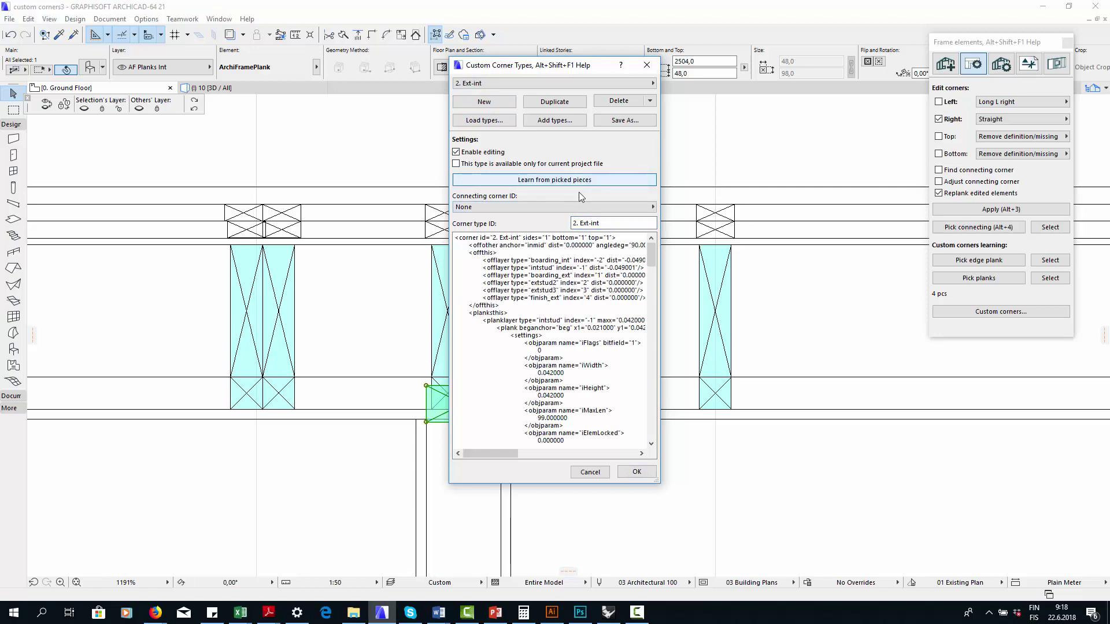
{"action": "left_click", "coordinate": [602, 207]}
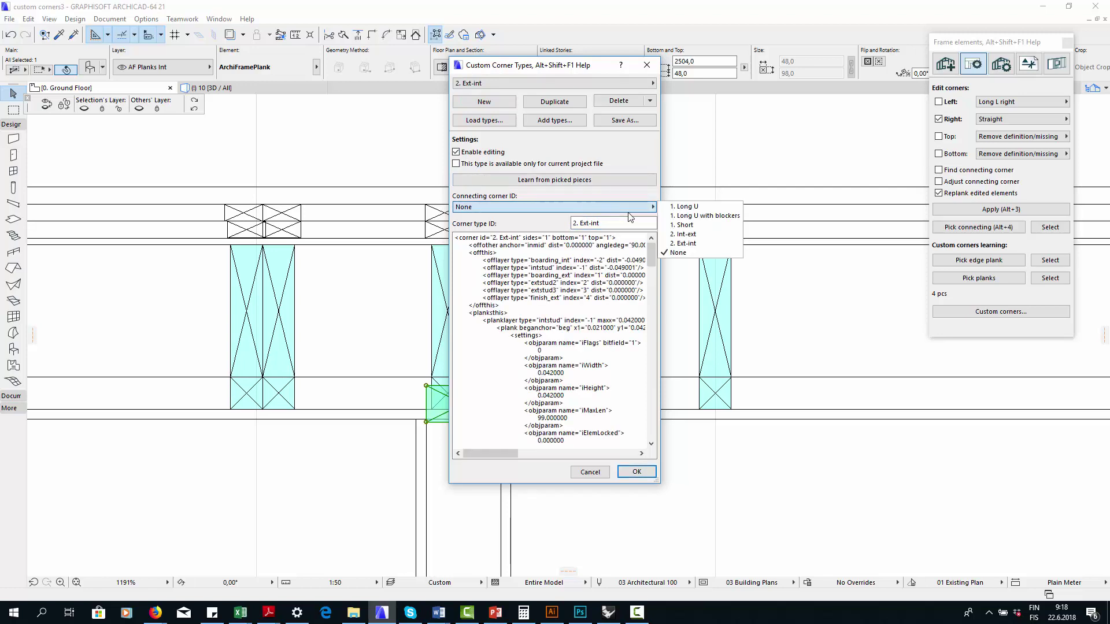
{"action": "left_click", "coordinate": [671, 234]}
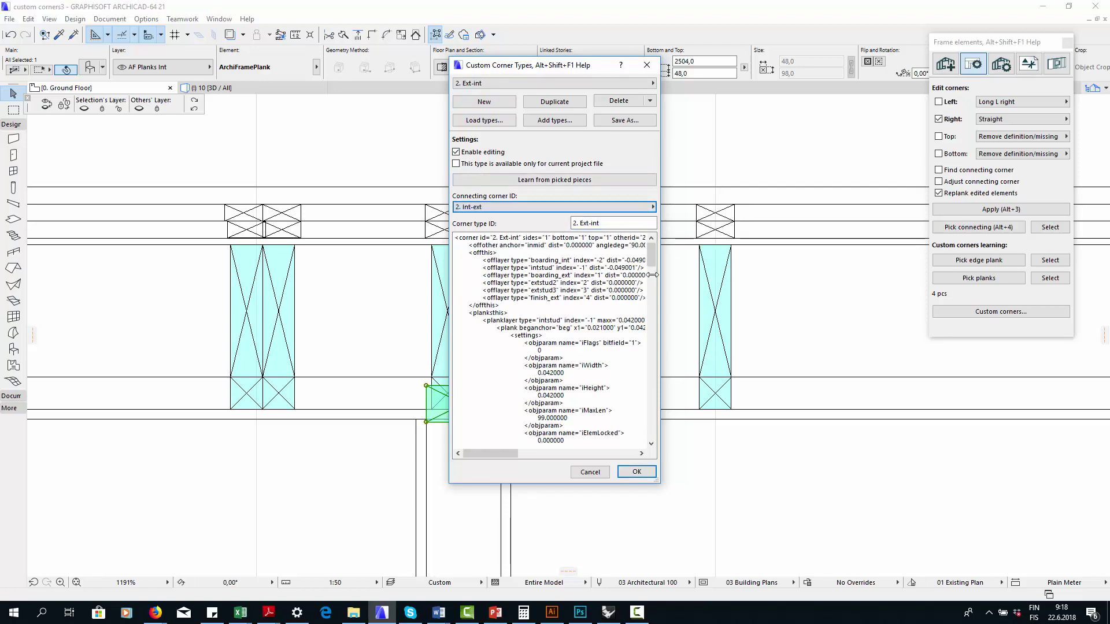
{"action": "left_click", "coordinate": [636, 471]}
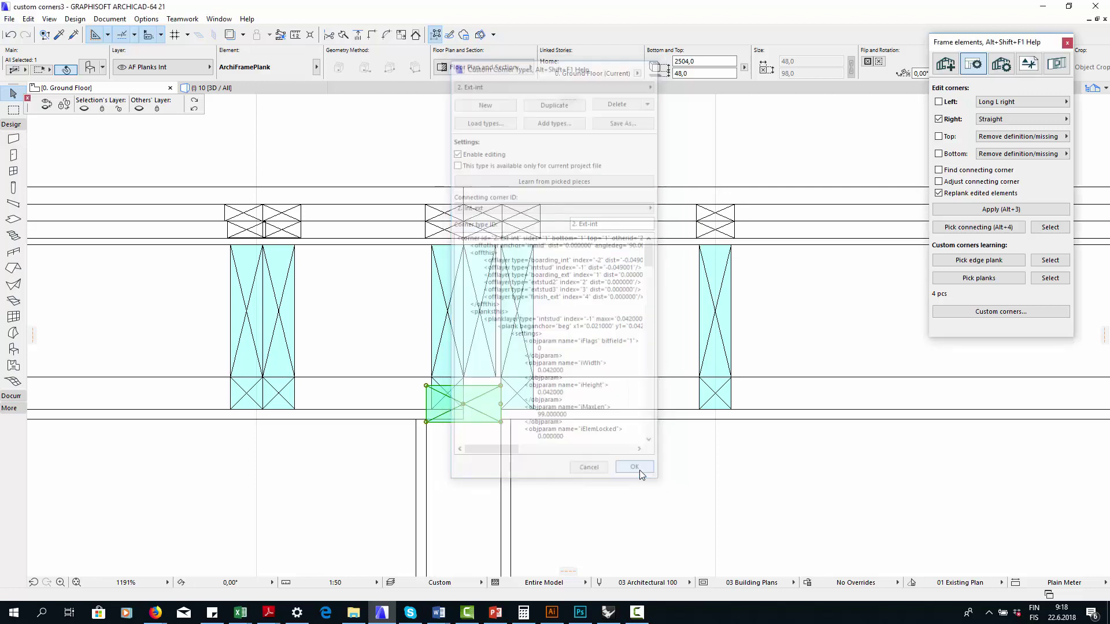
Step: Edit corner type 2. Int-ext so its connecting corner is '2. Ext-int'
{"action": "left_click", "coordinate": [949, 307]}
{"action": "left_click", "coordinate": [473, 83]}
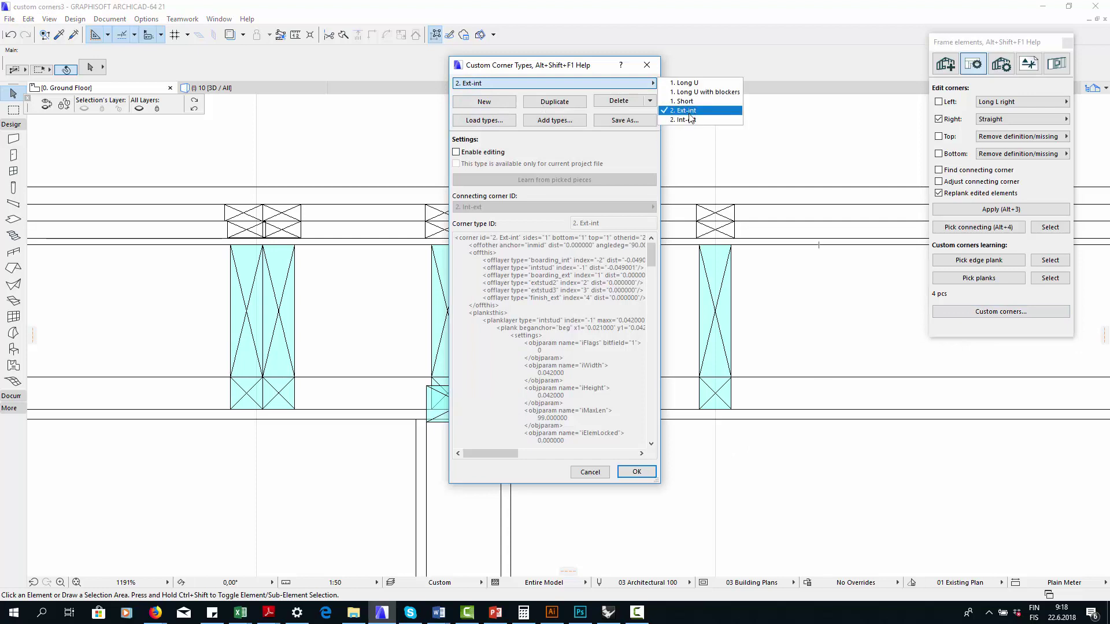
{"action": "left_click", "coordinate": [683, 120]}
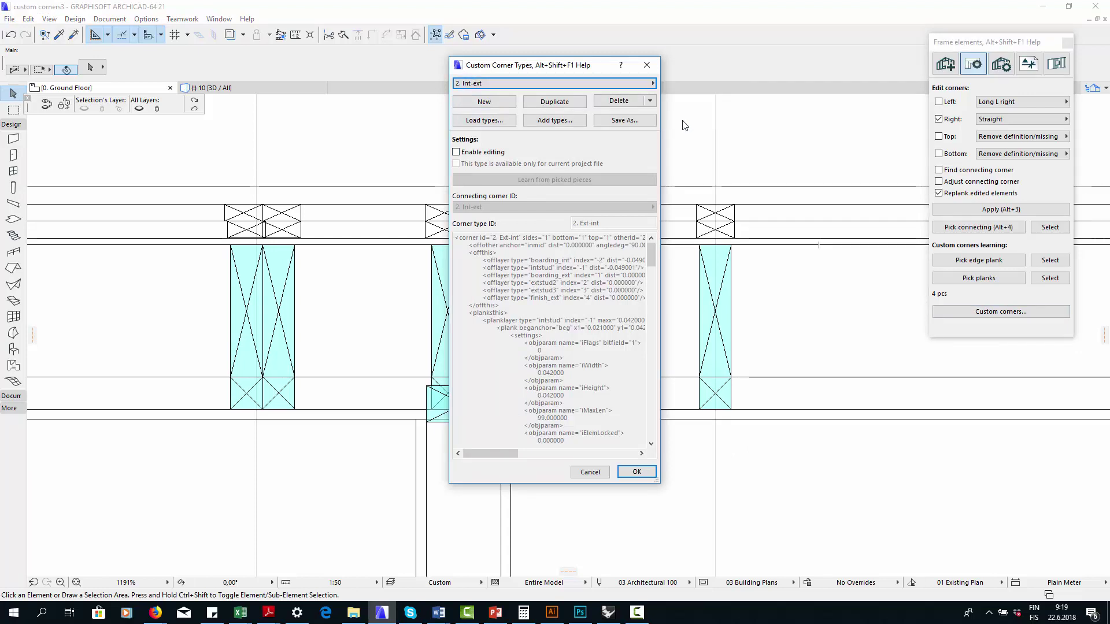
{"action": "left_click", "coordinate": [456, 151]}
{"action": "left_click", "coordinate": [494, 209]}
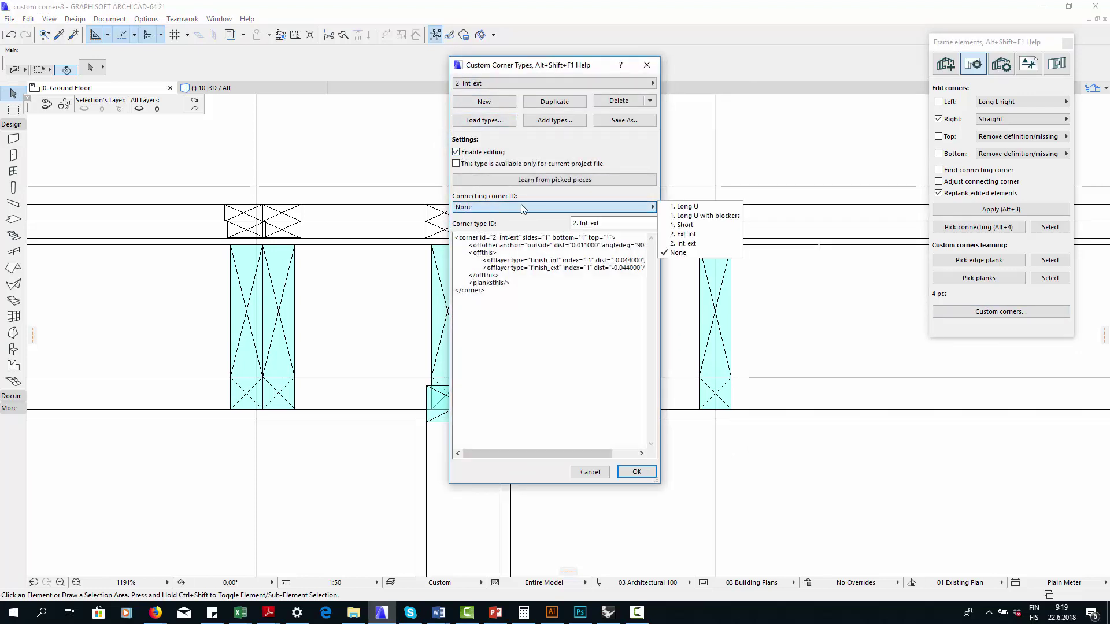
{"action": "left_click", "coordinate": [682, 246]}
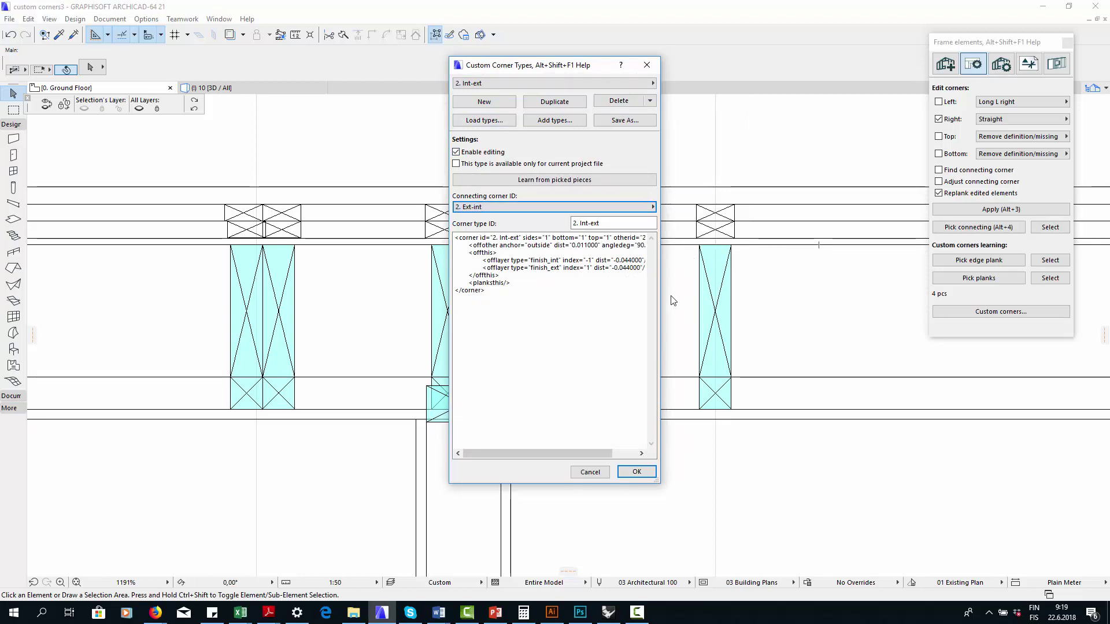
{"action": "left_click", "coordinate": [637, 471]}
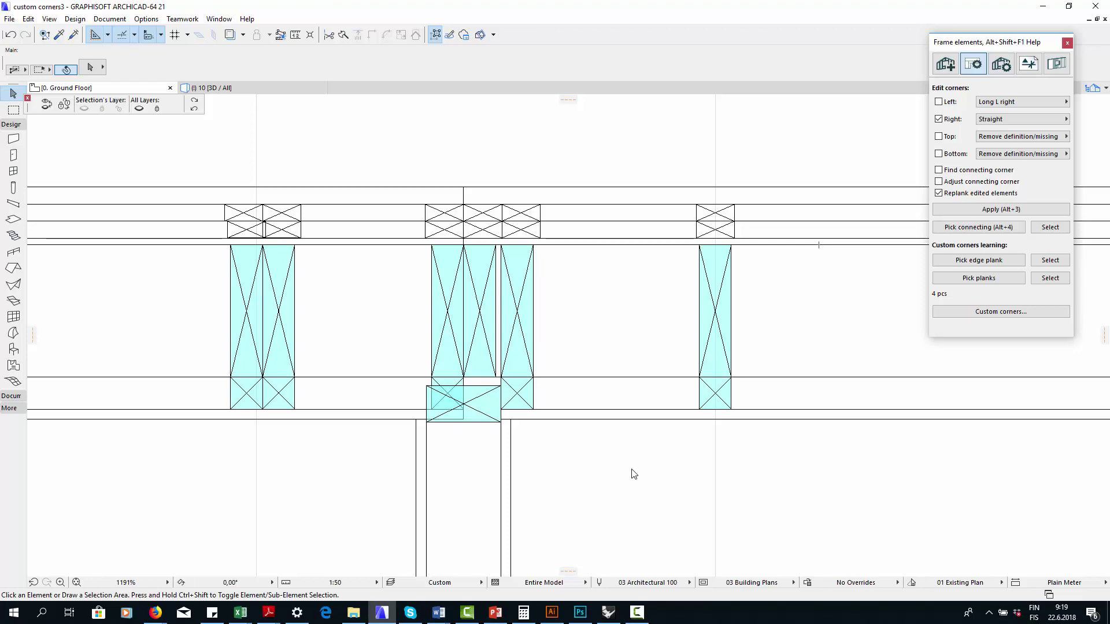
Step: Reset the edge and learning plank picks to 0 pcs and verify the bottom plank's Right corner reads 2. Int-ext
{"action": "left_click", "coordinate": [1003, 229]}
{"action": "left_click", "coordinate": [978, 260]}
{"action": "left_click", "coordinate": [979, 278]}
{"action": "left_click", "coordinate": [479, 411]}
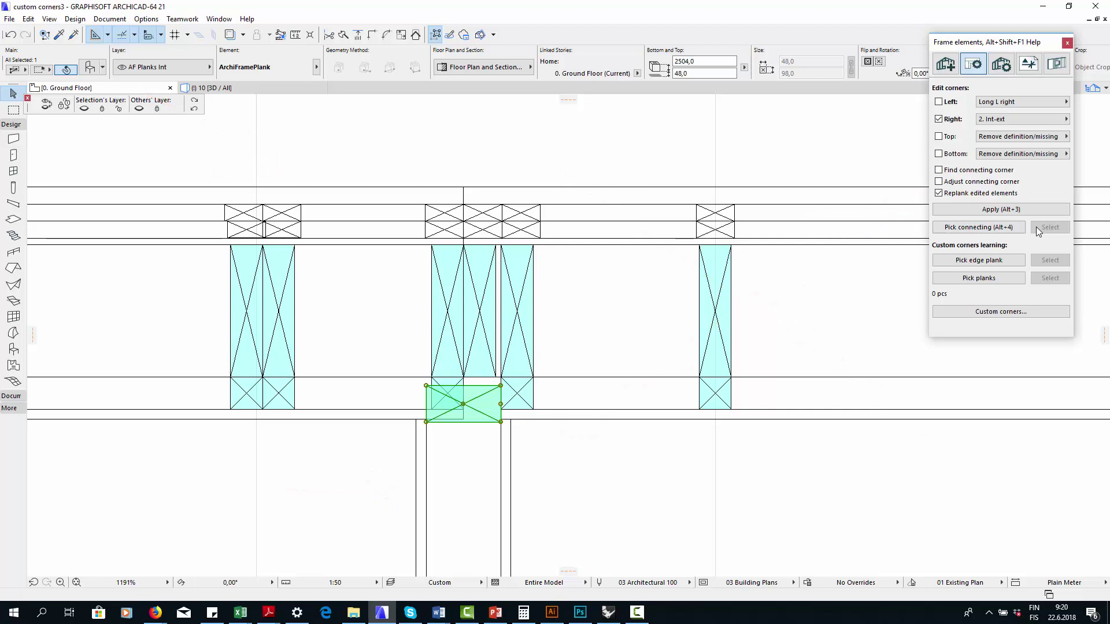
Step: Pick the connecting wall for the corner
{"action": "left_click", "coordinate": [1003, 226]}
{"action": "left_click", "coordinate": [1047, 229]}
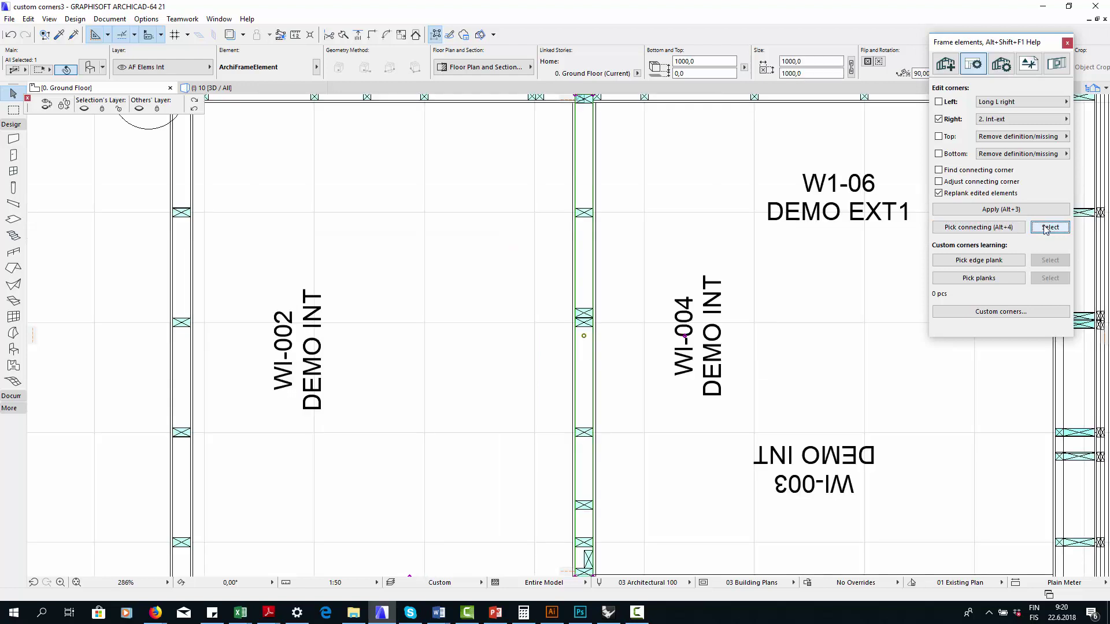
{"action": "scroll", "coordinate": [750, 301], "scroll_direction": "down", "scroll_amount": 2}
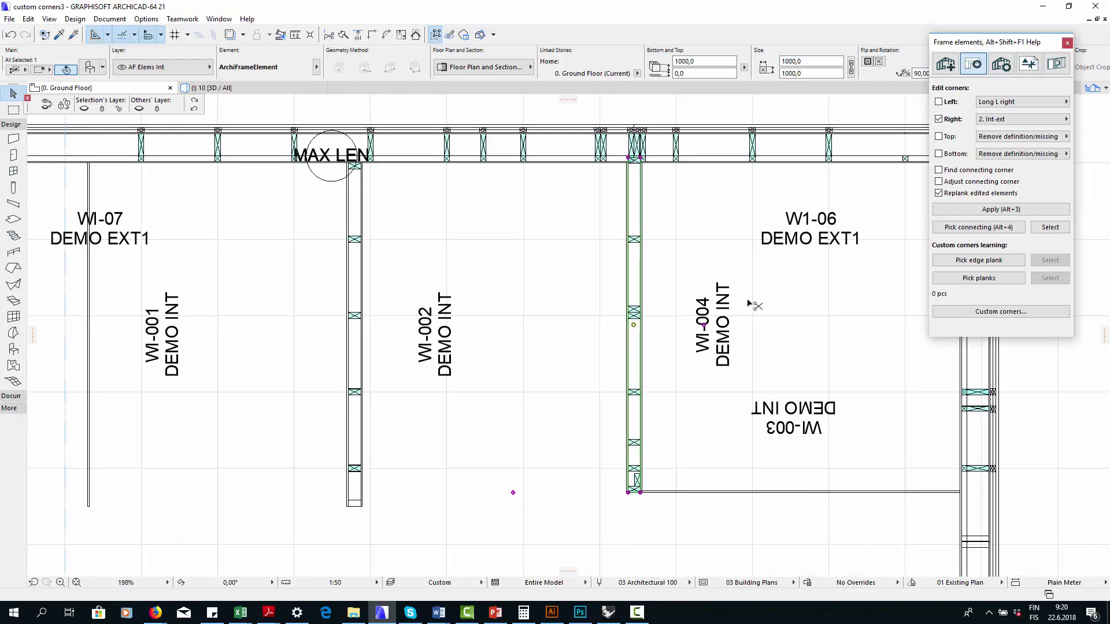
{"action": "scroll", "coordinate": [655, 128], "scroll_direction": "up", "scroll_amount": 6}
{"action": "key", "text": "Escape"}
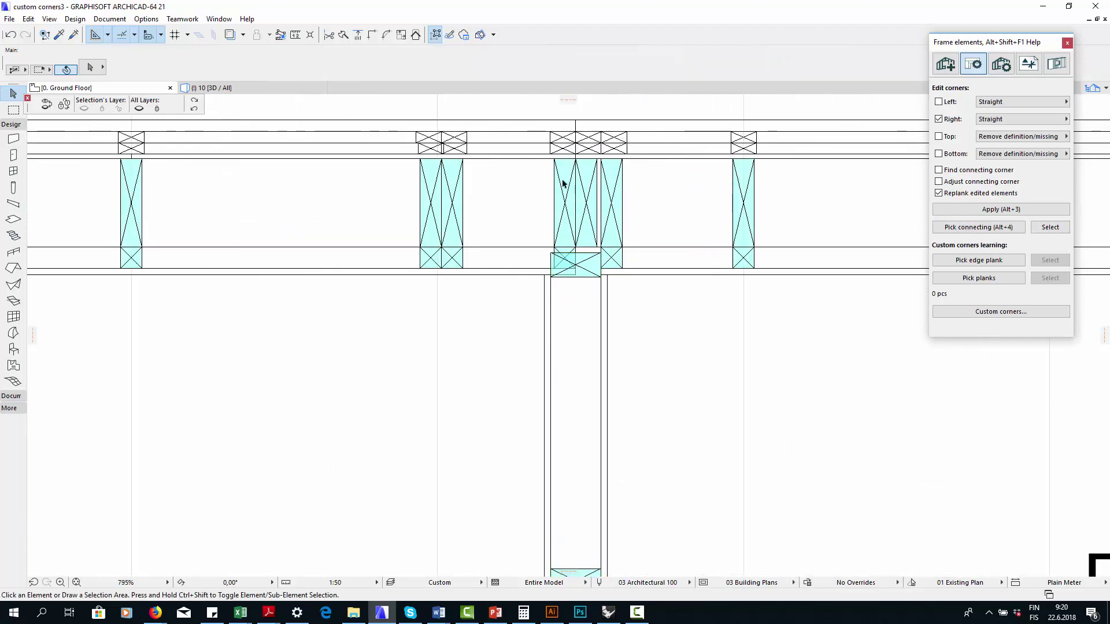
{"action": "scroll", "coordinate": [576, 169], "scroll_direction": "up", "scroll_amount": 2}
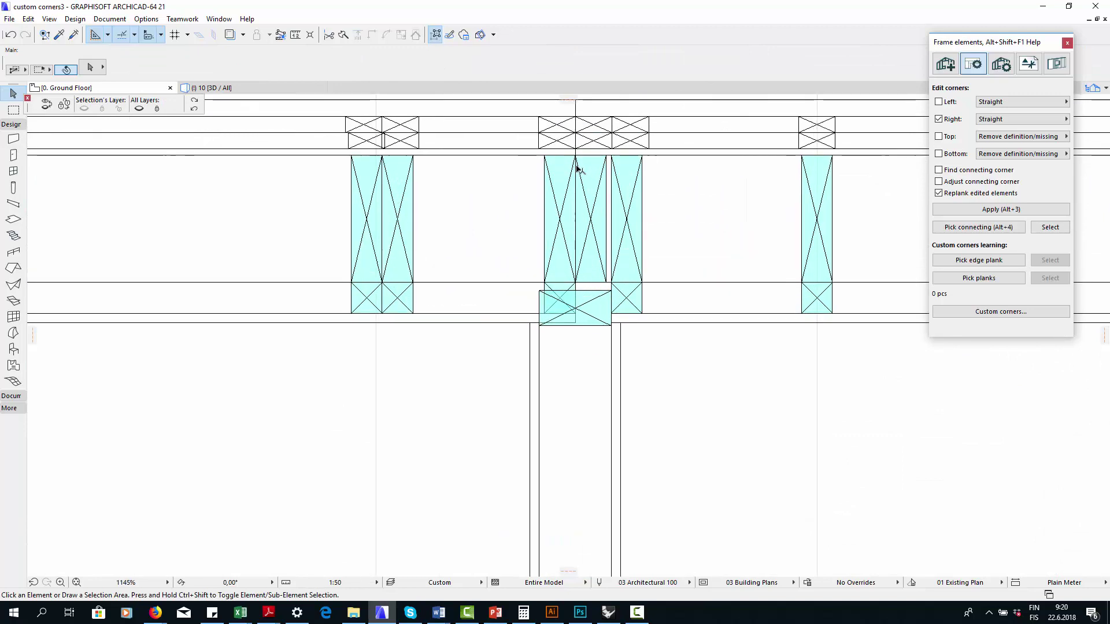
Step: Apply a '2. Ext-int' Right corner to the left column's plank
{"action": "left_click", "coordinate": [404, 209]}
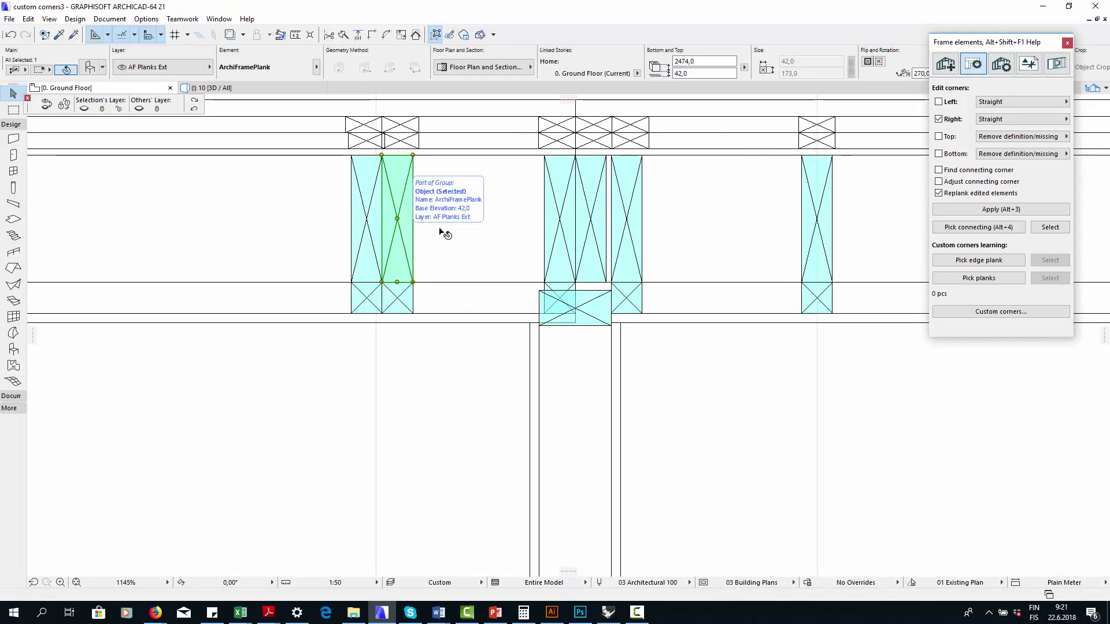
{"action": "left_click", "coordinate": [994, 119]}
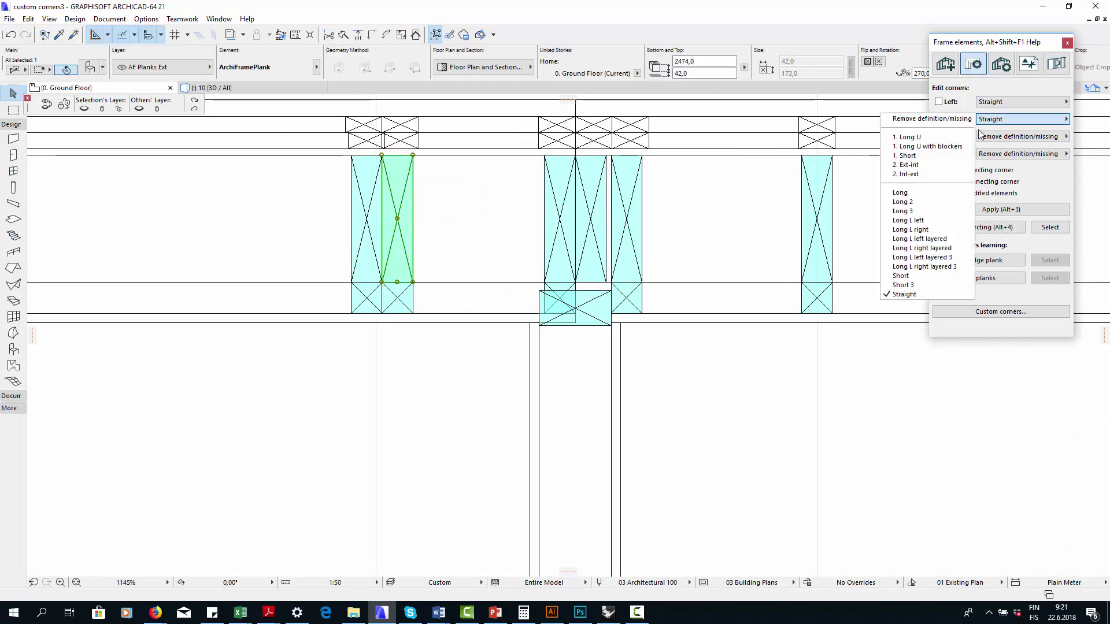
{"action": "left_click", "coordinate": [945, 166]}
{"action": "left_click", "coordinate": [1002, 210]}
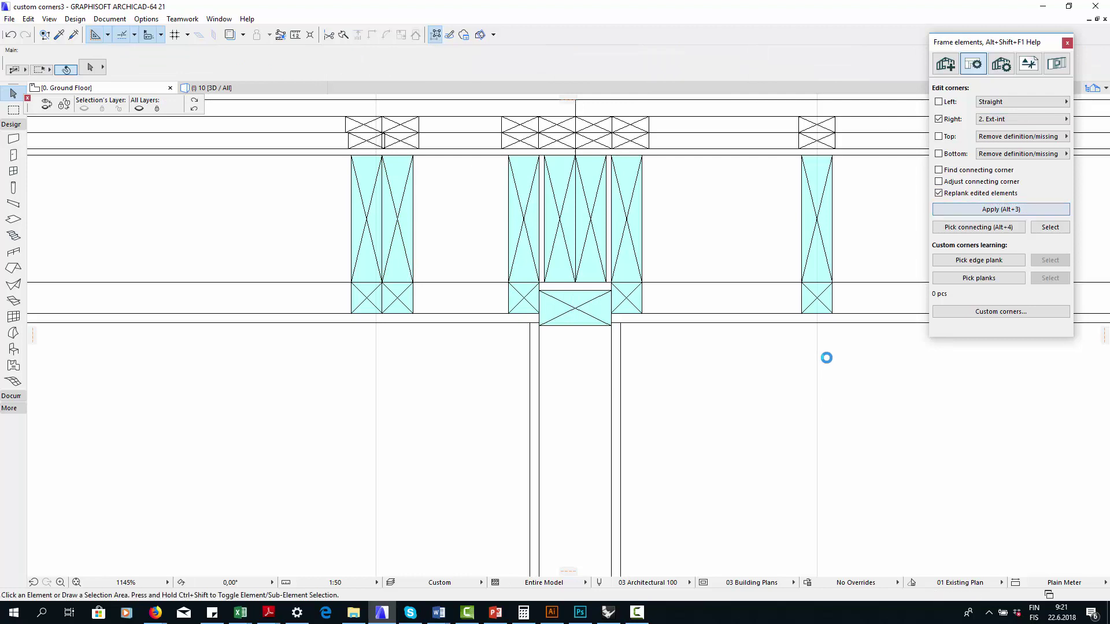
{"action": "scroll", "coordinate": [736, 424], "scroll_direction": "down", "scroll_amount": 4}
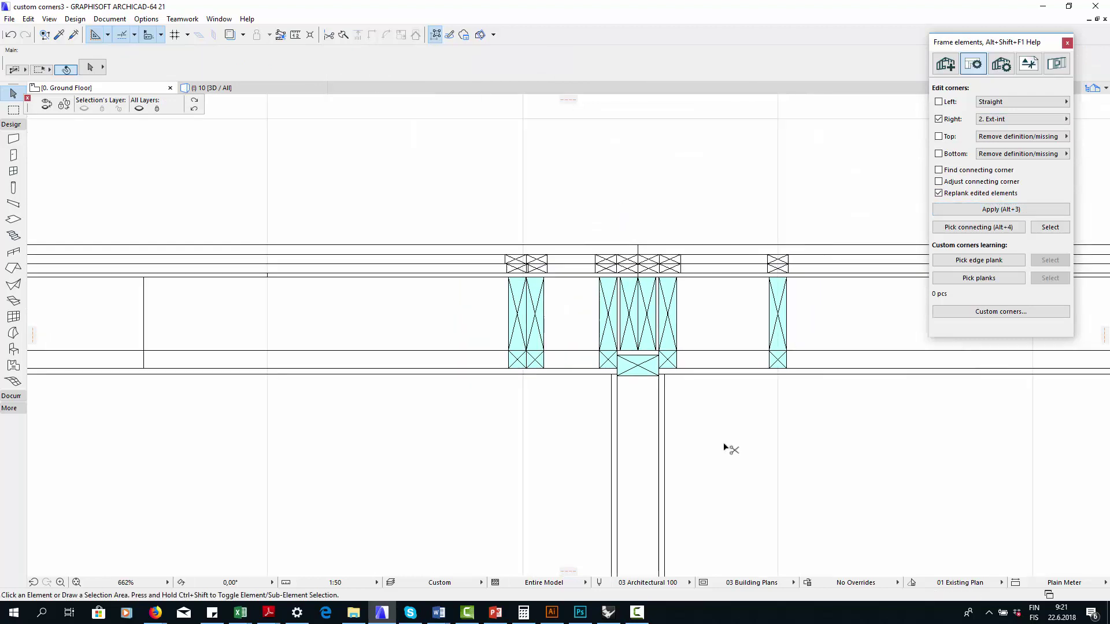